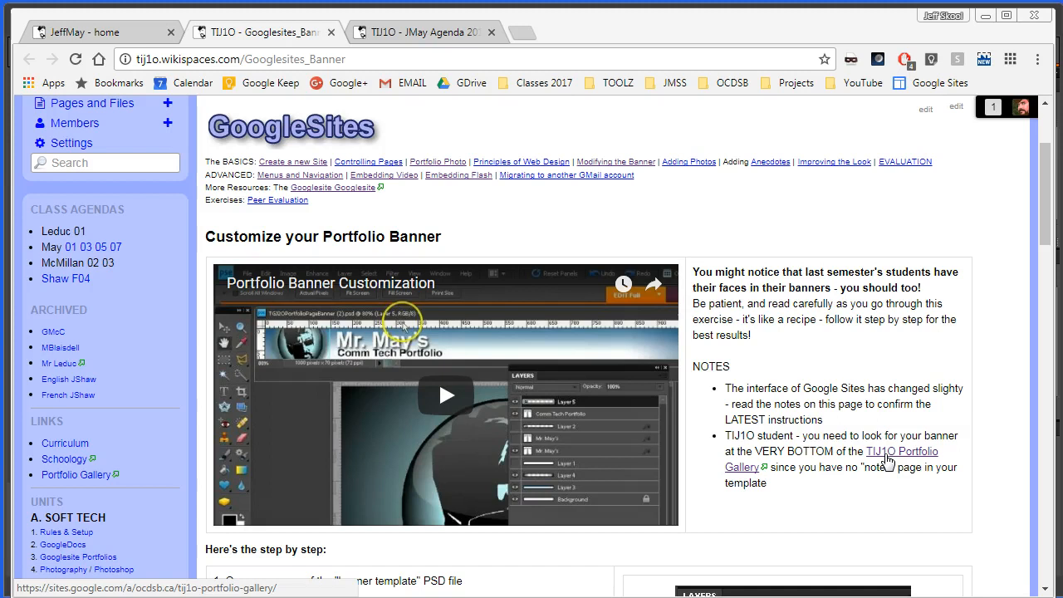
- Download TIJ1O Portfolio Template 2016.psd from the class agenda's Web Gallery into the Documents library, replacing the existing copy
left_click(432, 32)
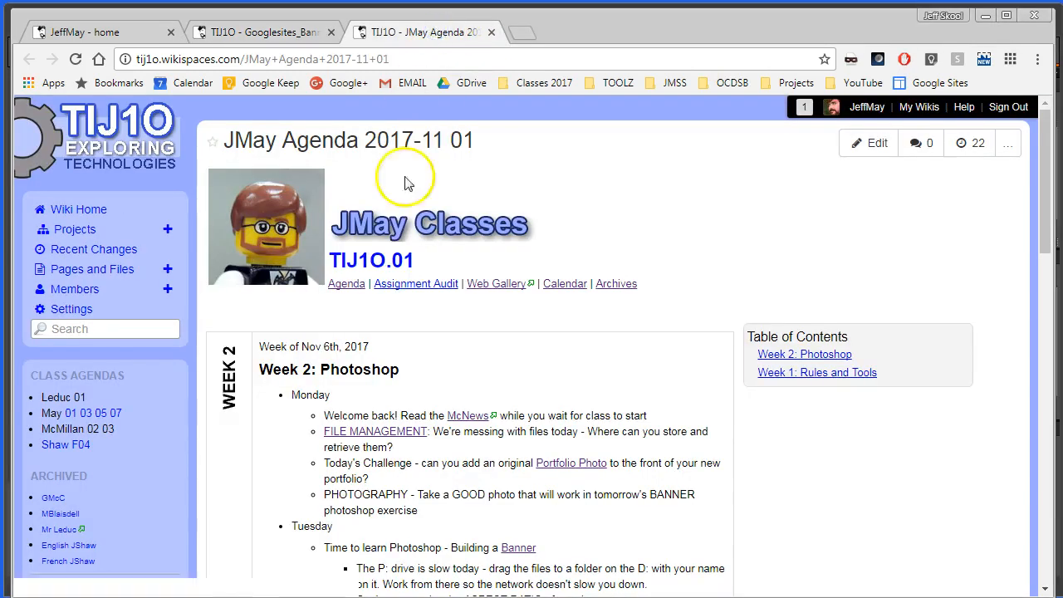
left_click(490, 285)
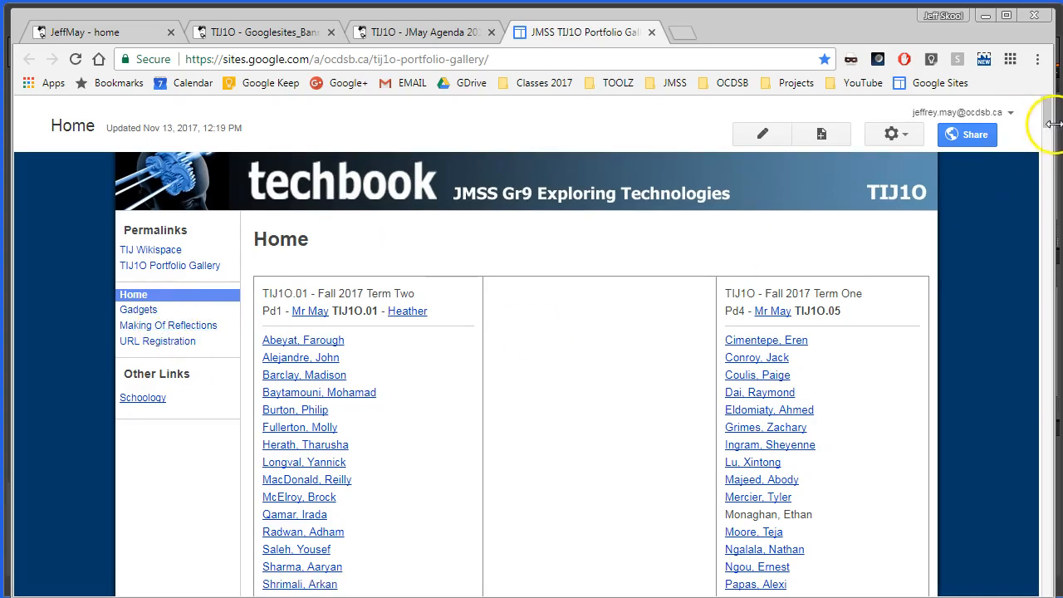
left_click_drag(1048, 107, 1048, 573)
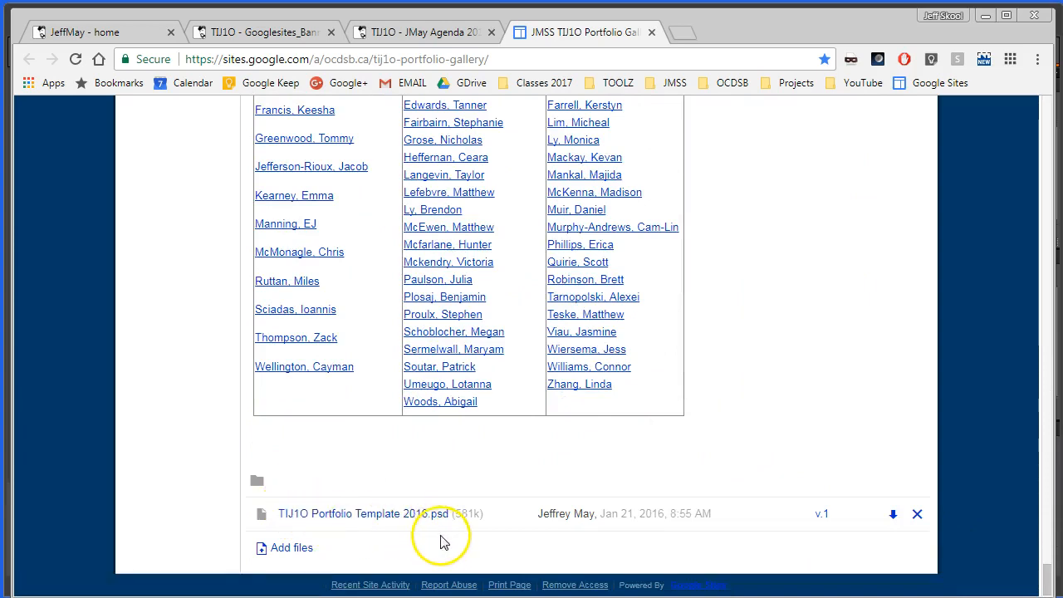
left_click(894, 515)
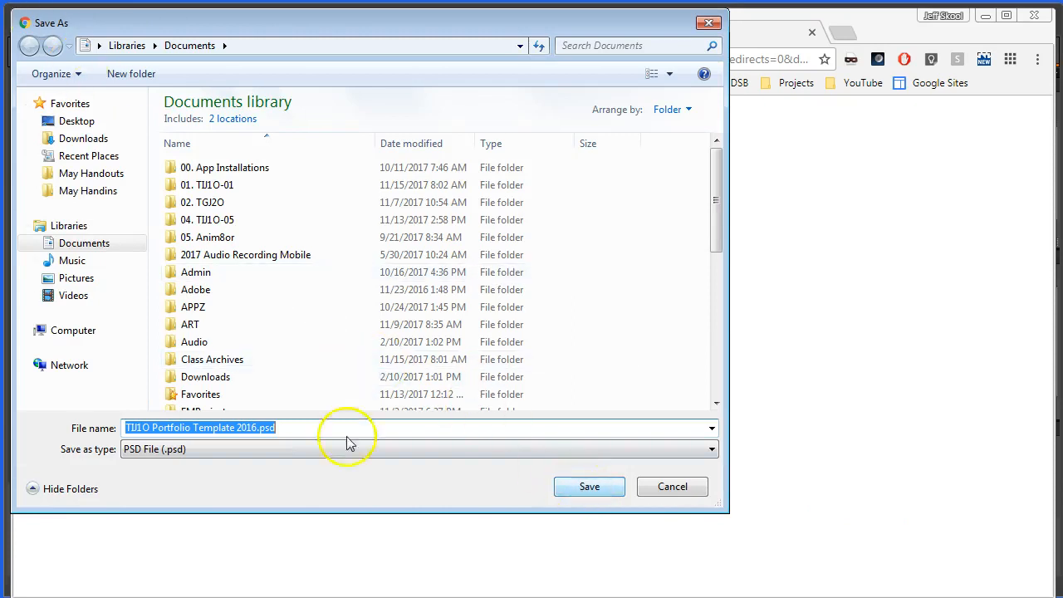
left_click(600, 488)
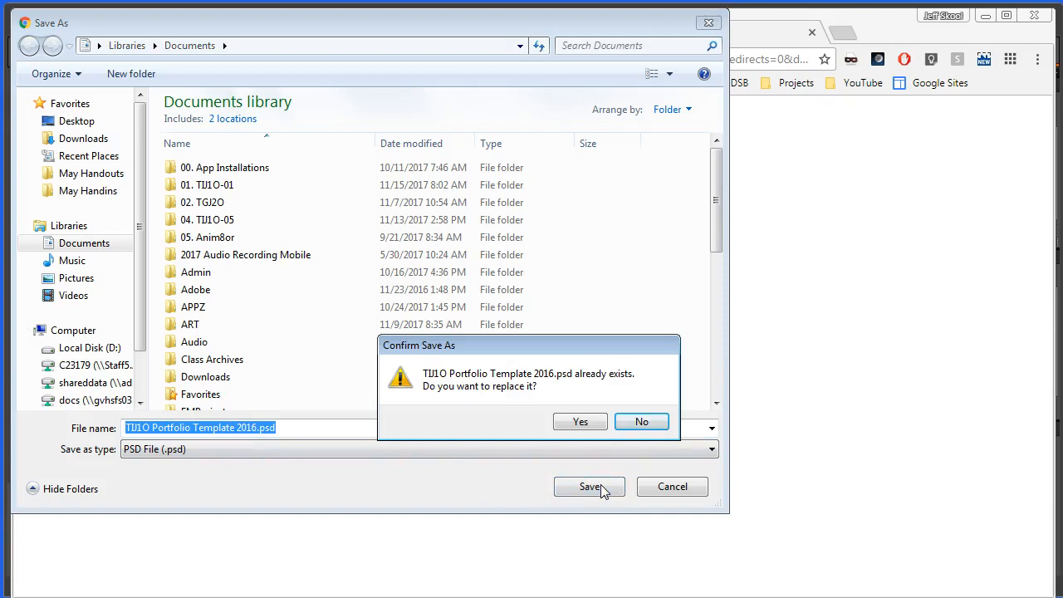
left_click(578, 421)
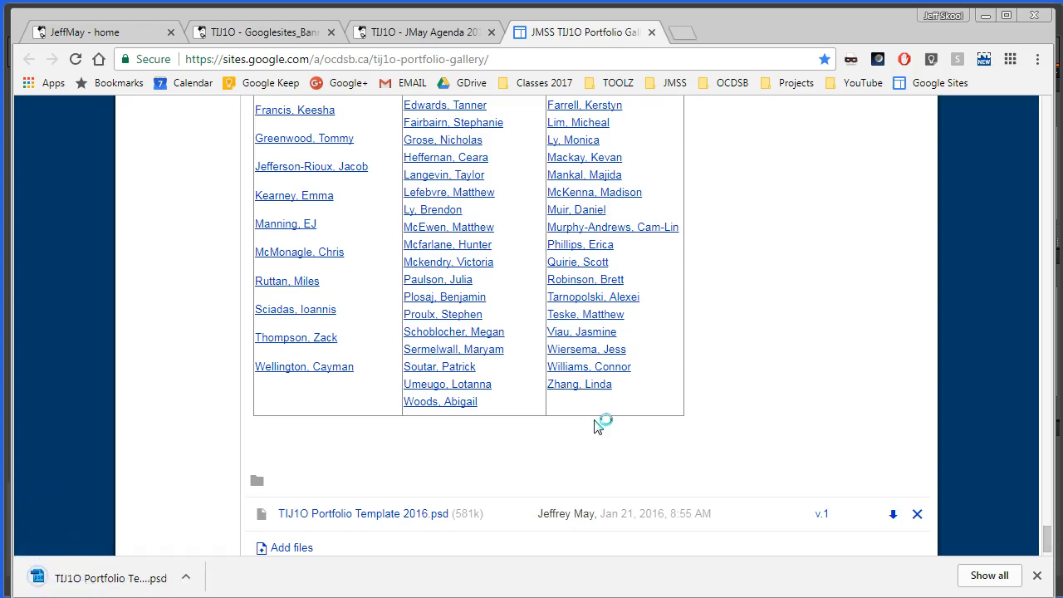
- Show the downloaded template in its folder and move it into the 01. TIJ1O-01 folder, allowing the file despite the security warning
left_click(186, 579)
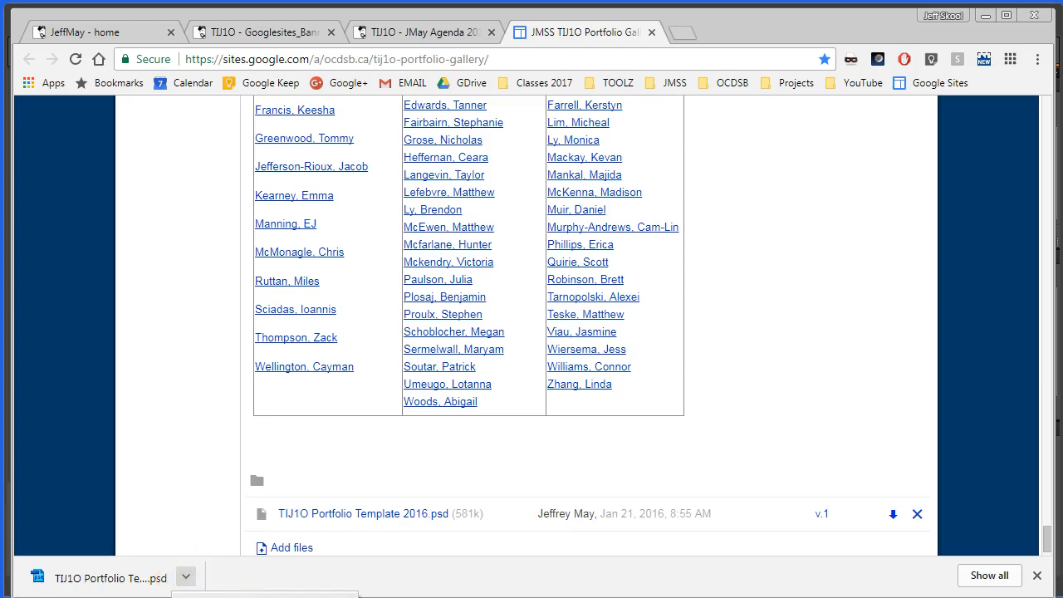
left_click(293, 508)
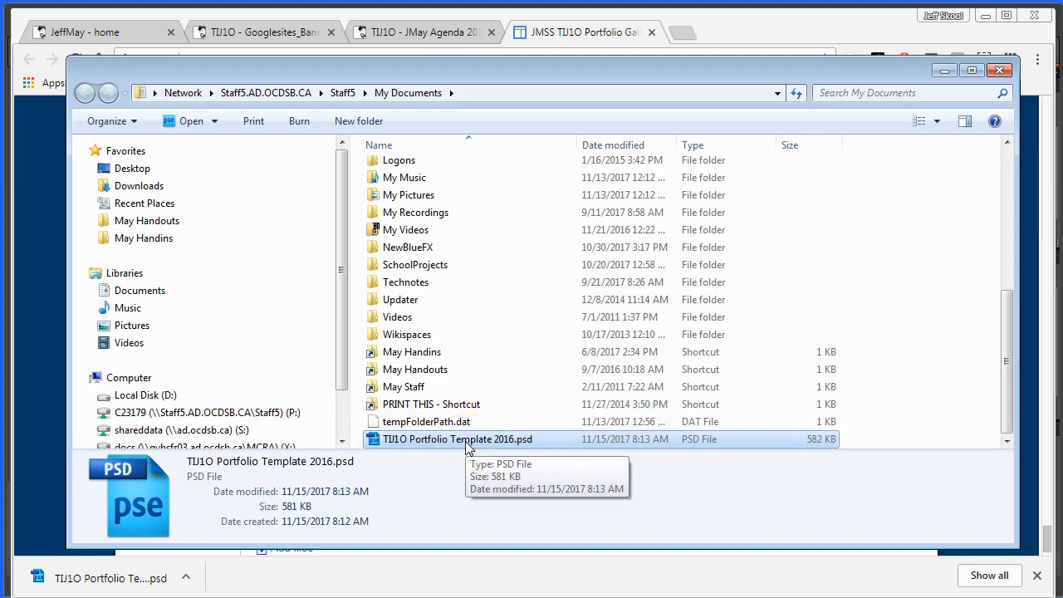
left_click_drag(399, 445, 413, 190)
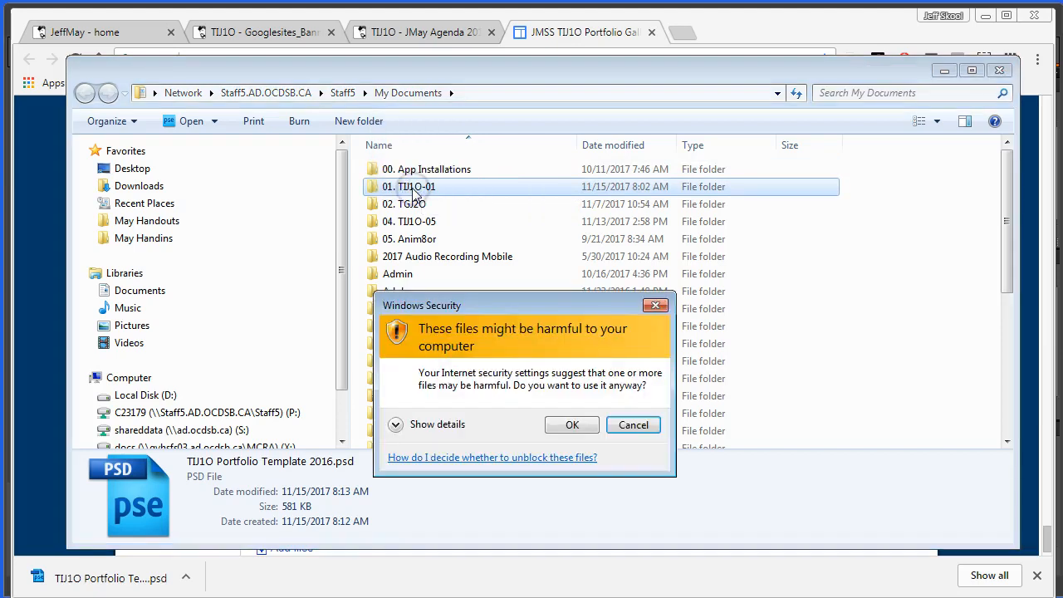
left_click(572, 424)
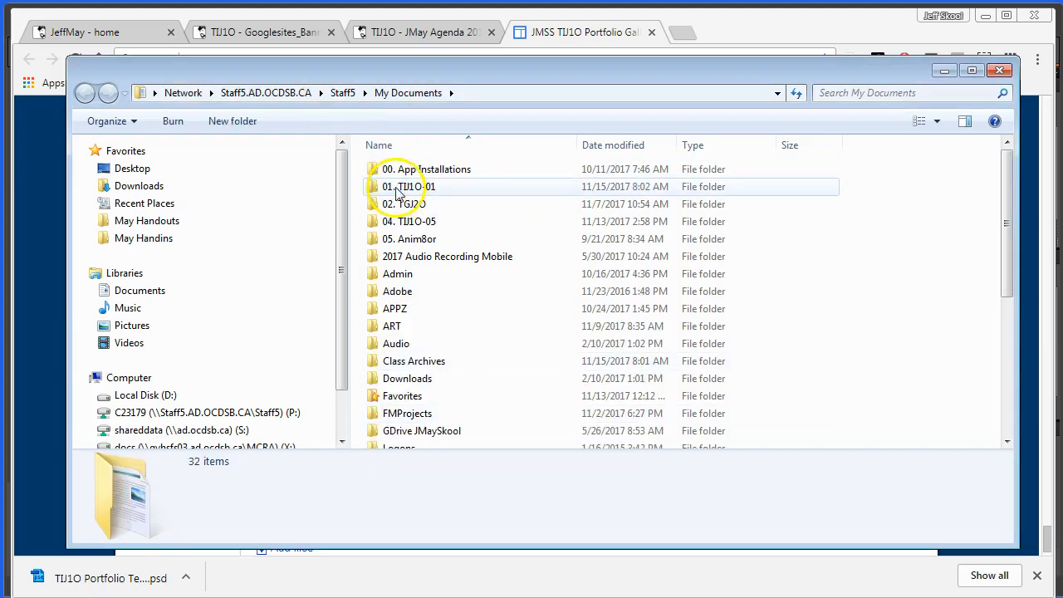
- Create a folder named "01. Photoshop" inside the 01. TIJ1O-01 folder
double_click(397, 190)
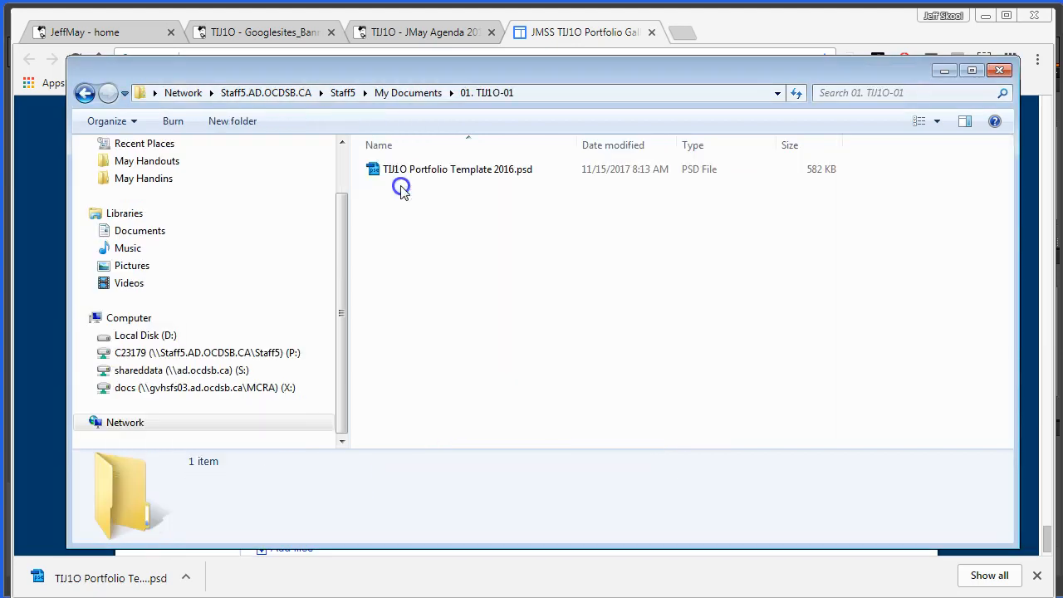
left_click(243, 121)
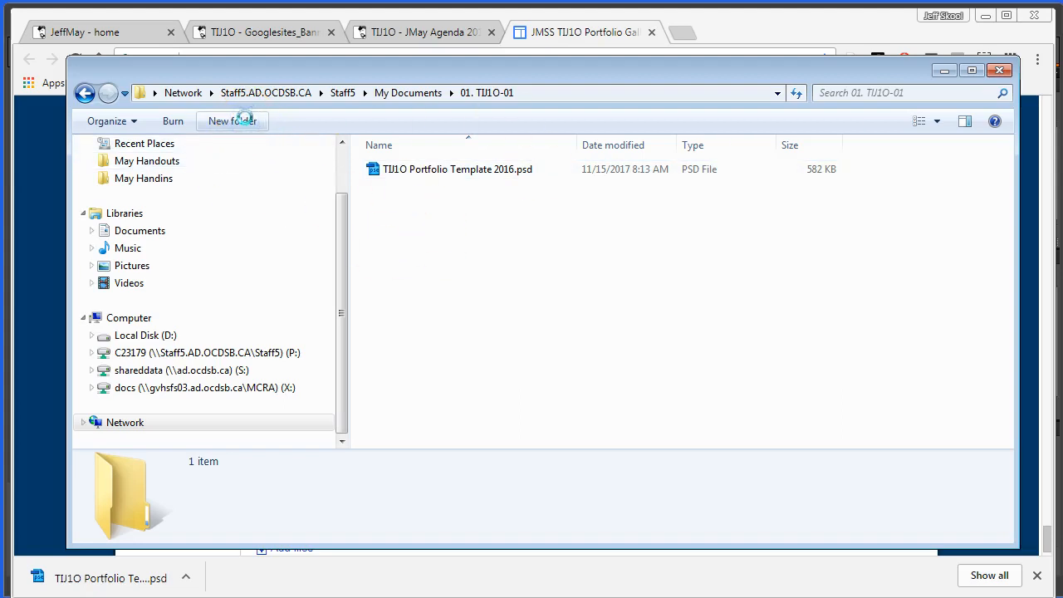
type("01")
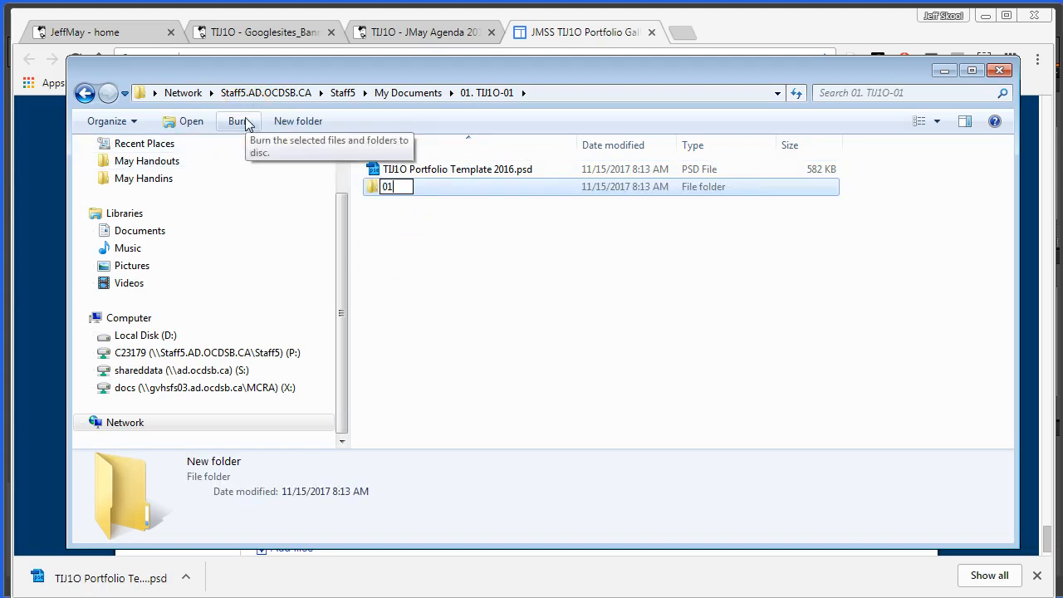
type(". Photoshop")
key("Return")
- Move TIJ1O Portfolio Template 2016.psd into the 01. Photoshop folder, allowing the file despite the security warning
left_click(448, 174)
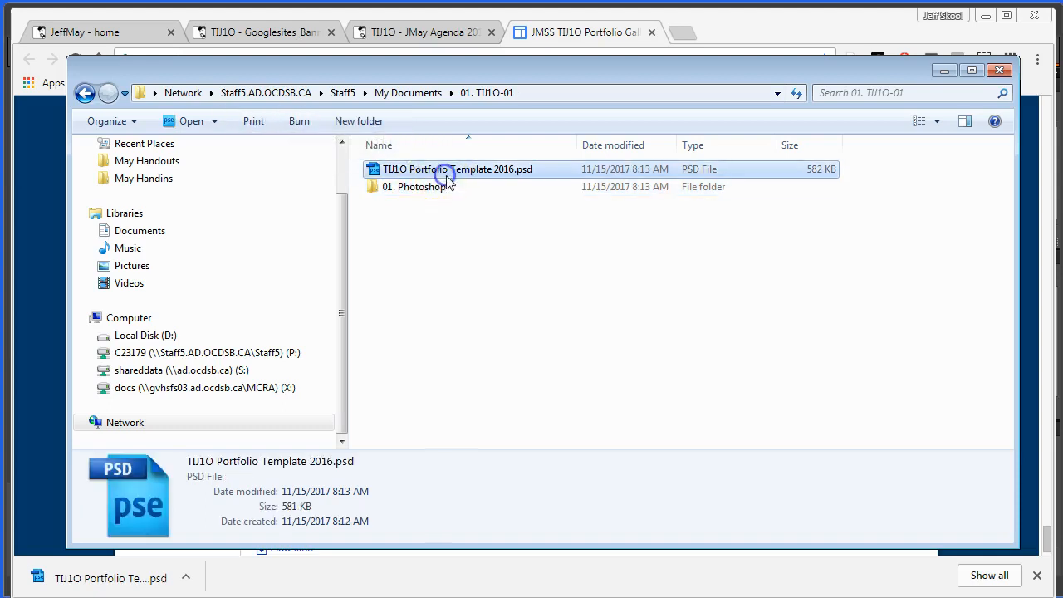
left_click_drag(448, 174, 438, 190)
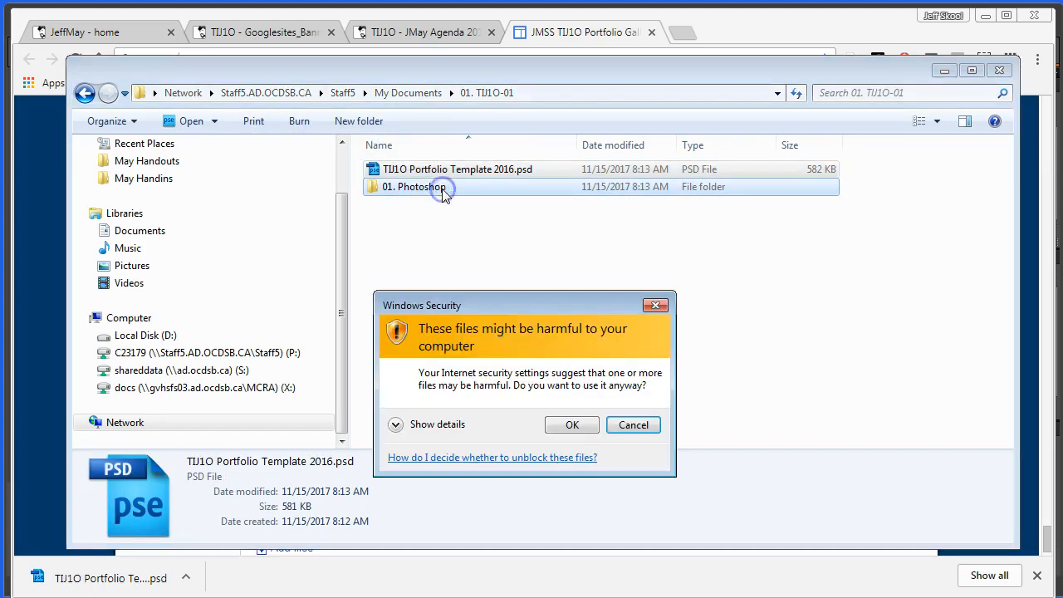
left_click(573, 425)
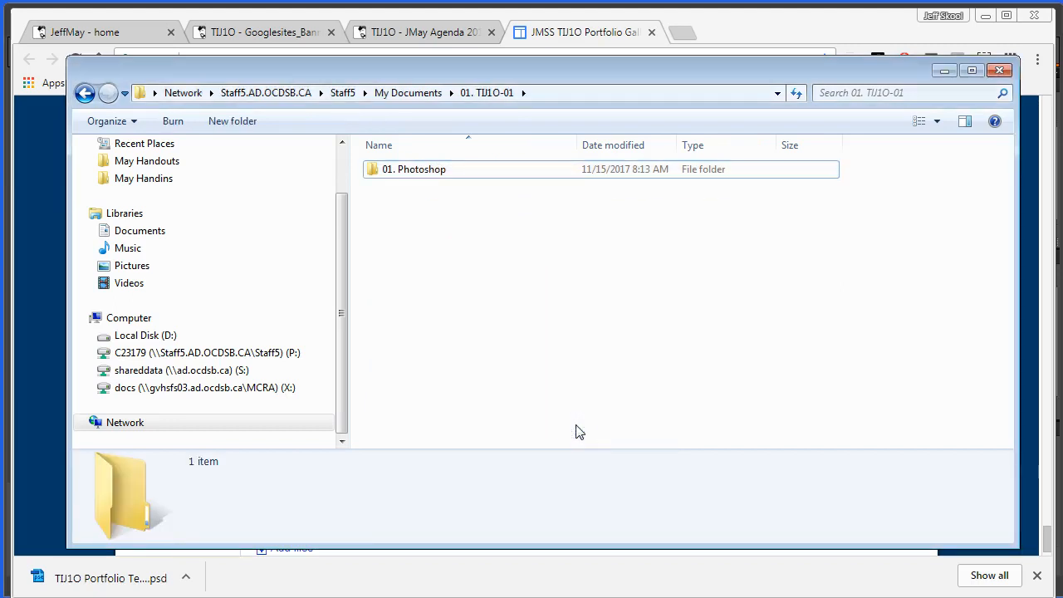
- Open TIJ1O Portfolio Template 2016.psd from the 01. Photoshop folder in Photoshop Elements
double_click(407, 174)
left_click(407, 172)
double_click(406, 172)
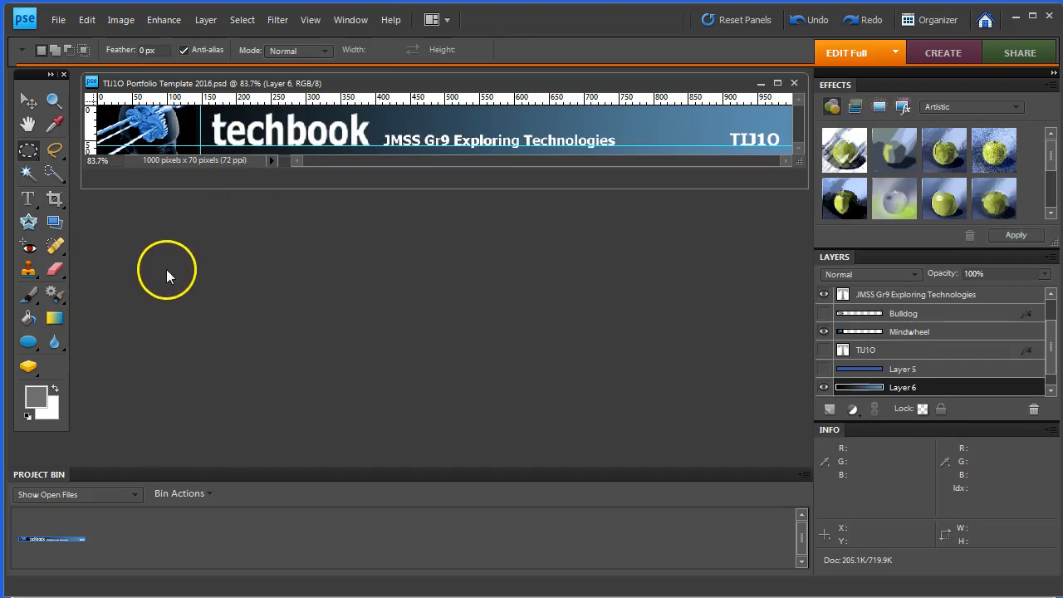
- Reposition the template's document window near the toolbox and enlarge it so the whole banner height fits with space around it
right_click(335, 116)
left_click_drag(297, 84, 536, 280)
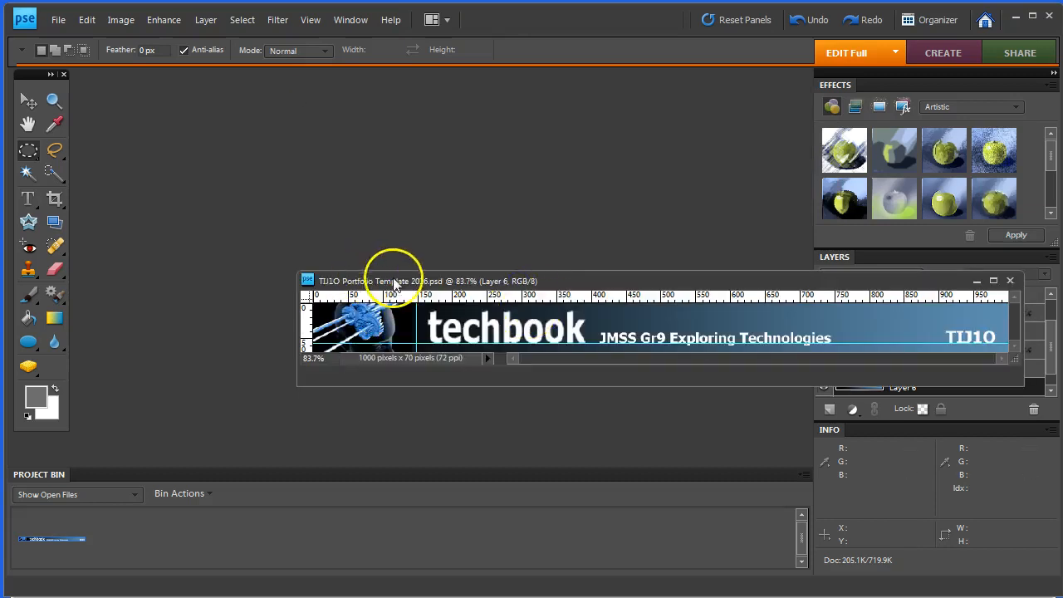
left_click_drag(439, 275, 220, 91)
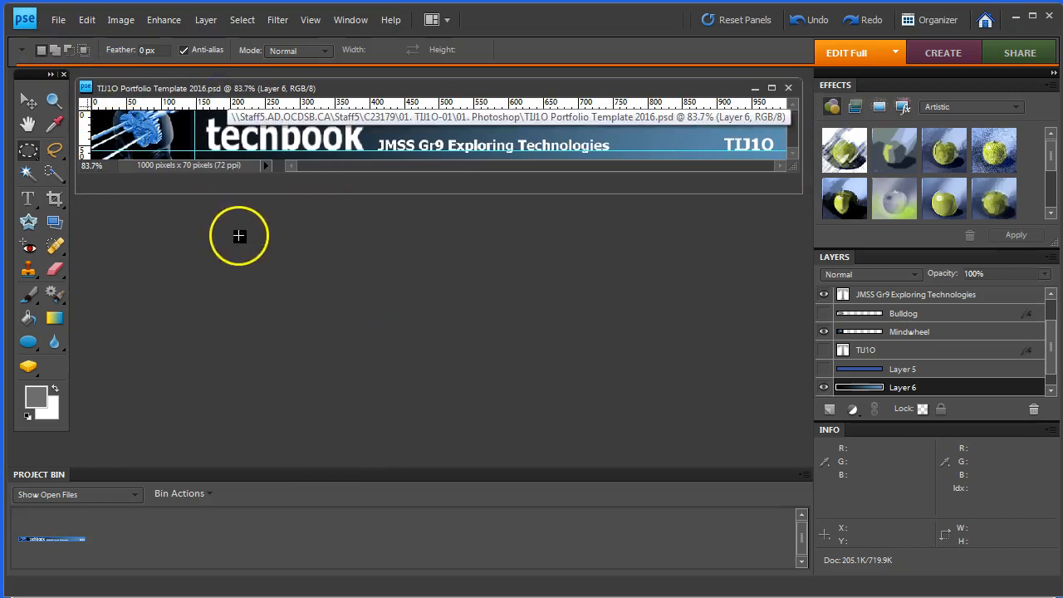
left_click_drag(793, 166, 804, 257)
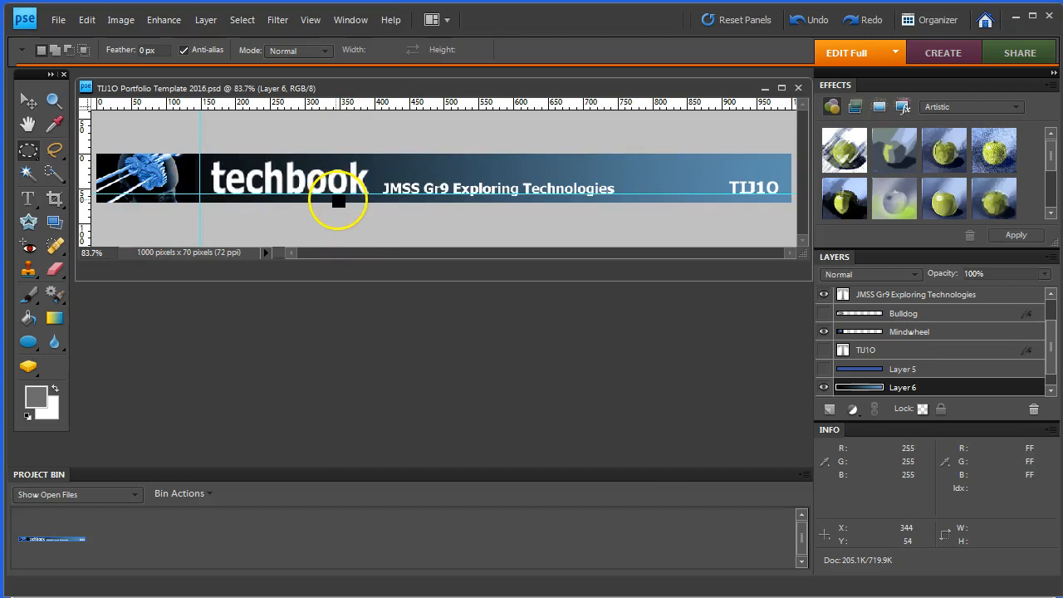
- Select the Mindwheel image on the banner with the Move tool and shift it slightly
left_click(28, 100)
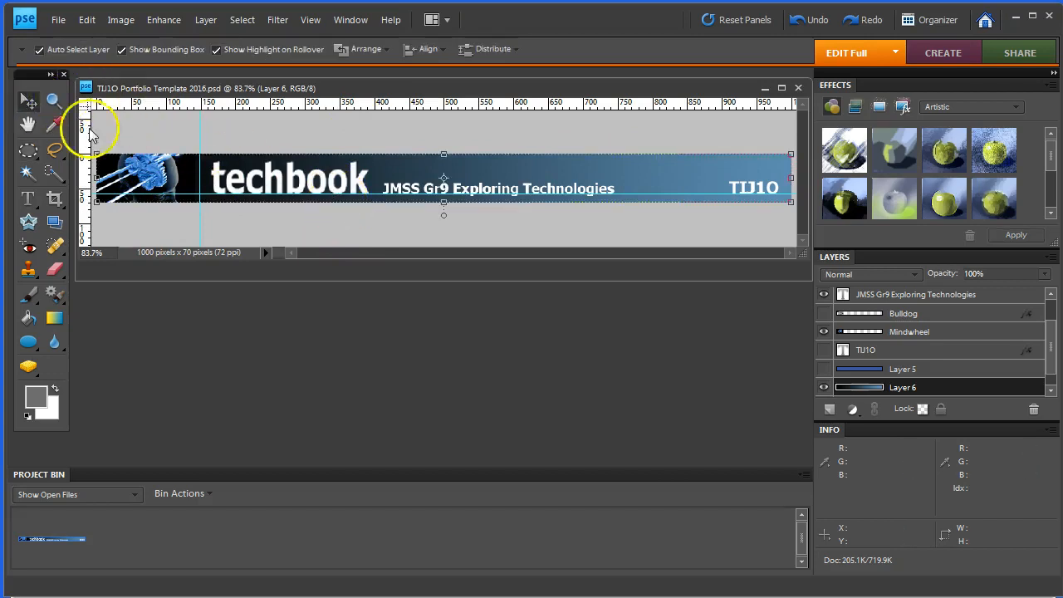
left_click(148, 177)
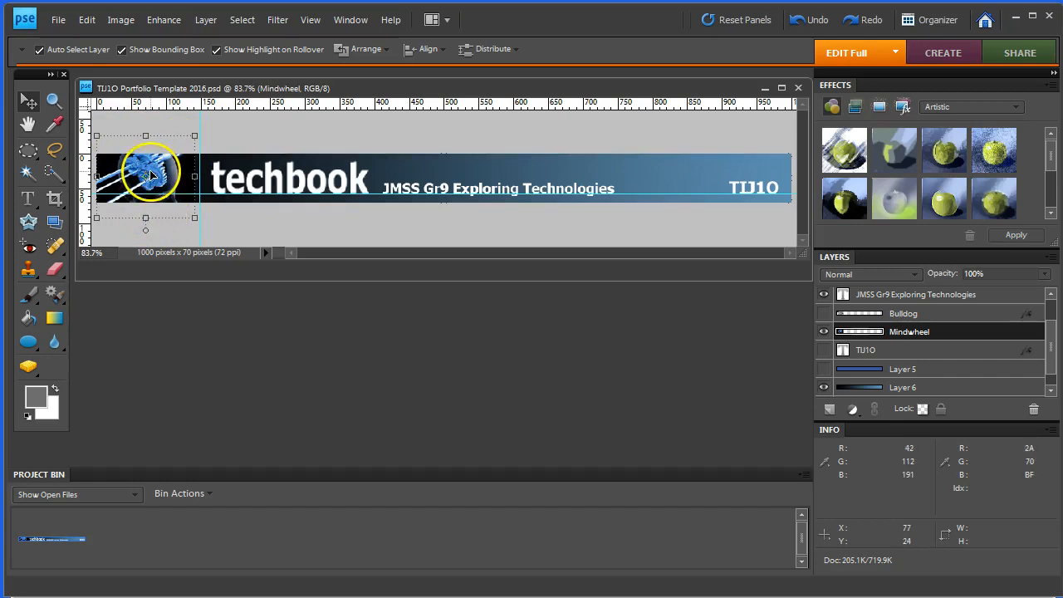
mouse_move(151, 172)
left_mouse_down()
mouse_move(152, 186)
mouse_move(157, 163)
mouse_move(159, 178)
left_mouse_up()
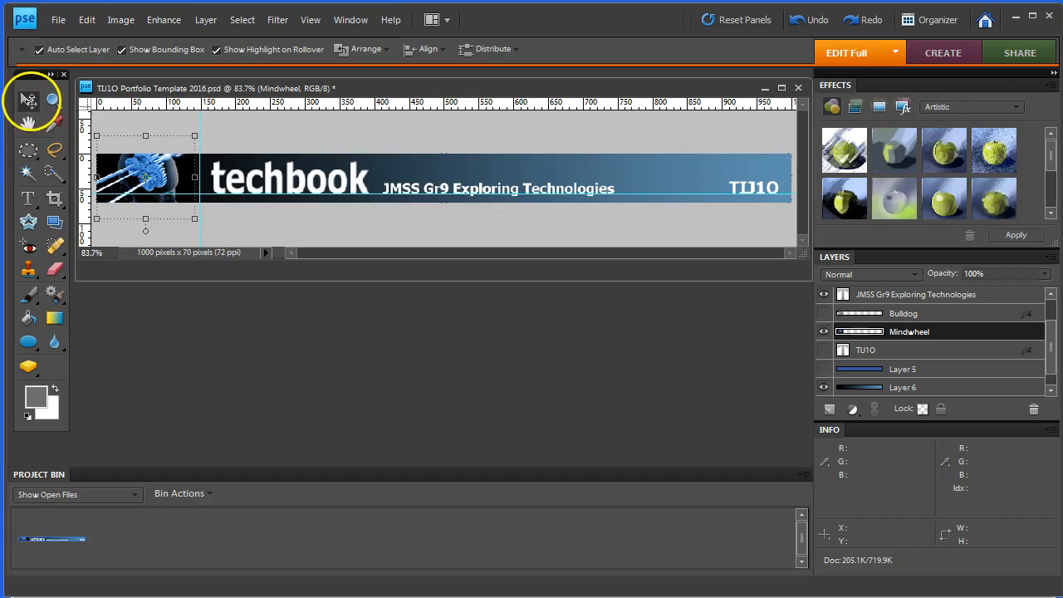
- Compare the options of the Move, Hand and Type tools, ending with the Move tool active
left_click(29, 101)
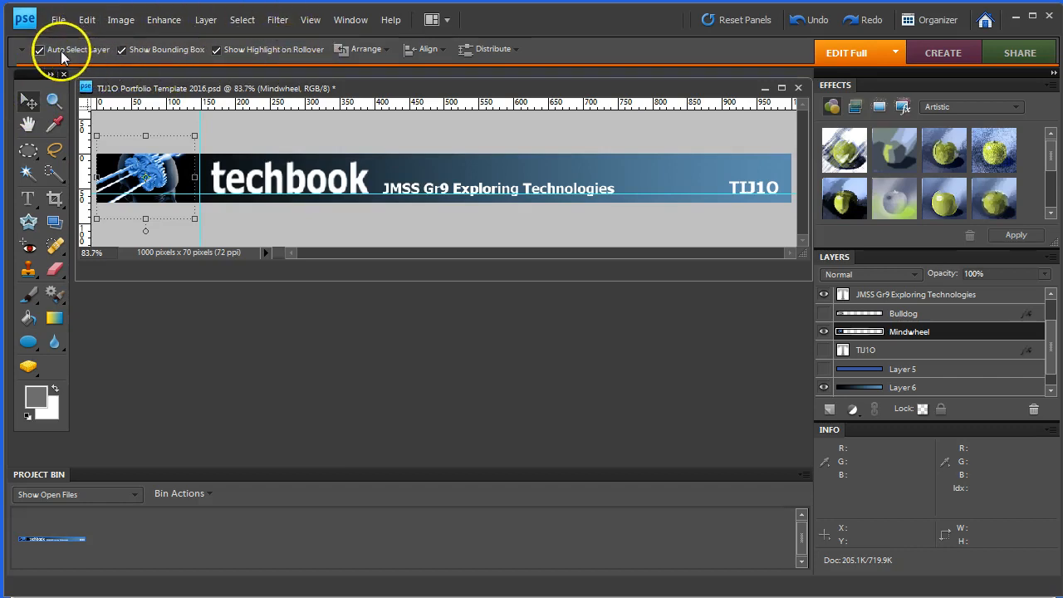
left_click(27, 126)
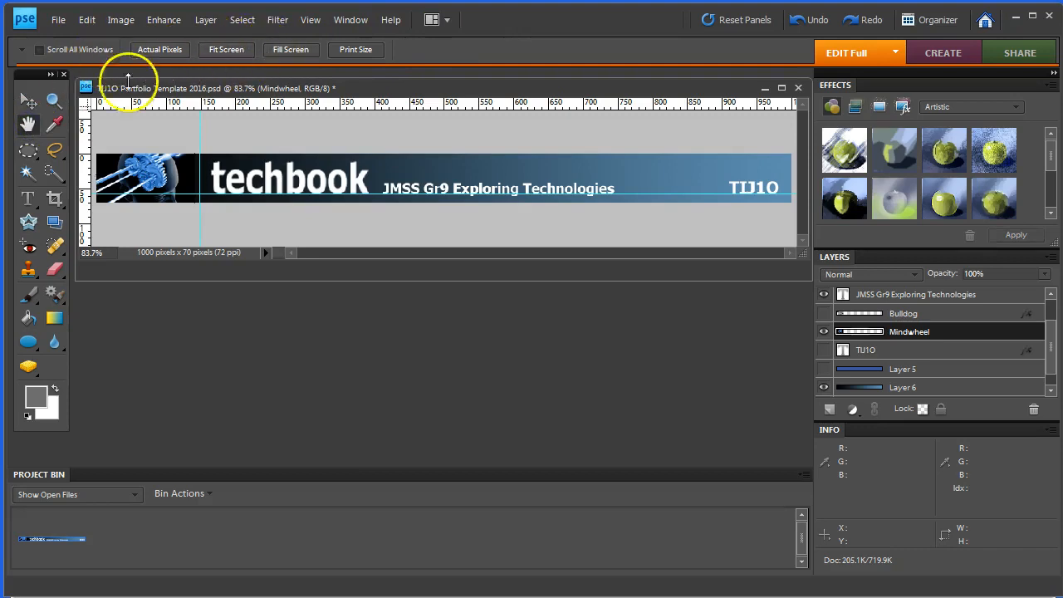
left_click(27, 197)
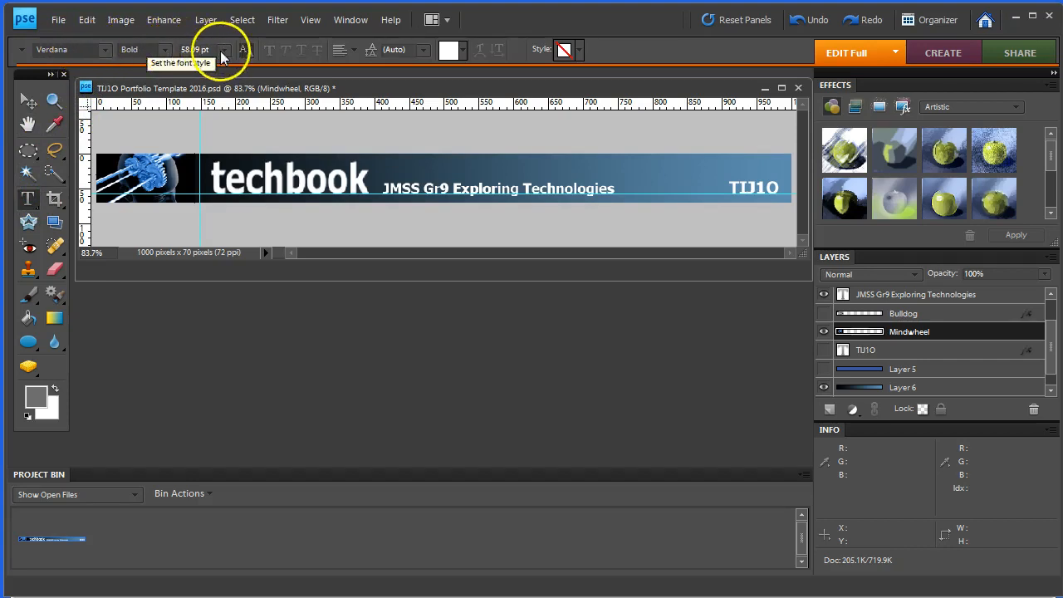
left_click(28, 100)
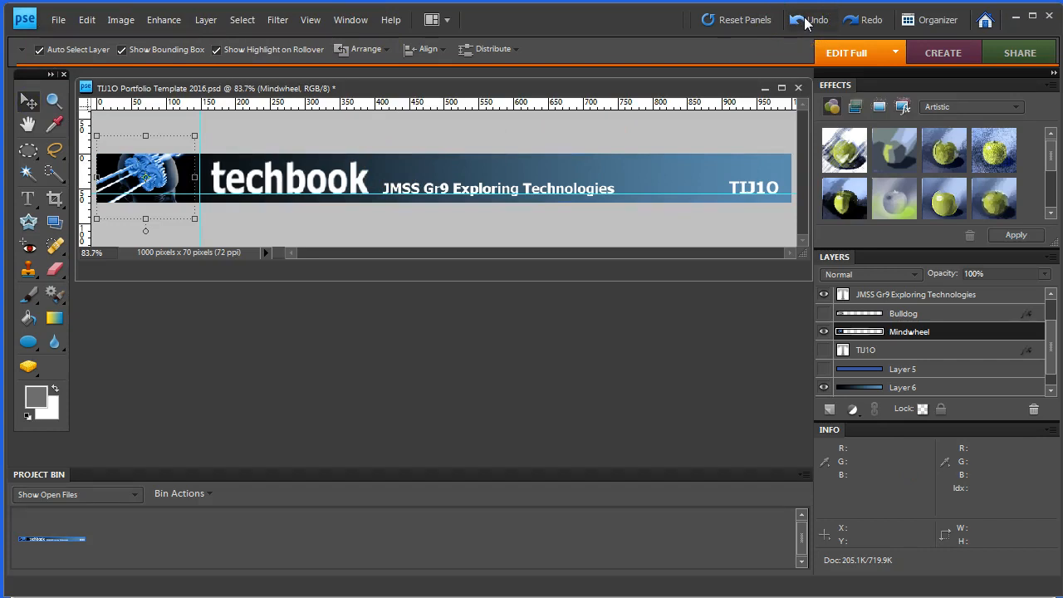
left_click(875, 20)
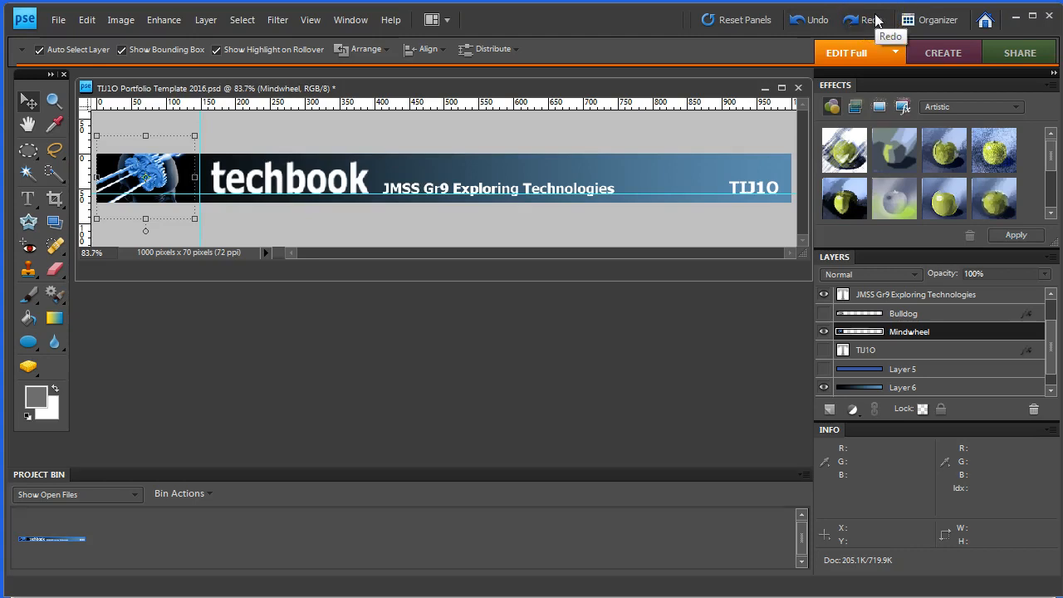
left_click(902, 209)
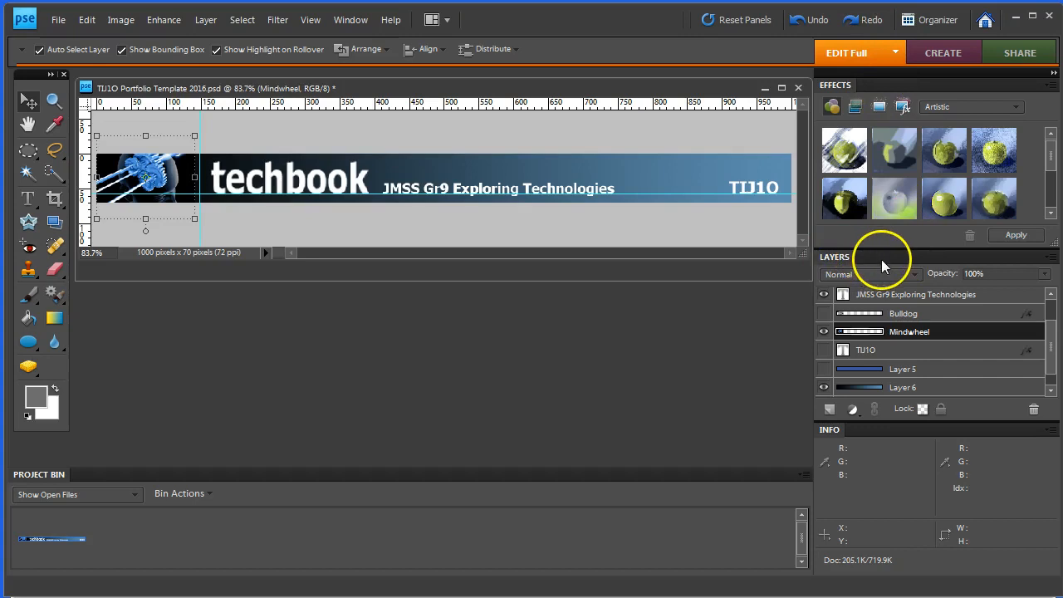
- Select the techbook layer and the upper TIJ1O text layer in turn to locate their content on the banner
left_click_drag(1051, 334, 1053, 309)
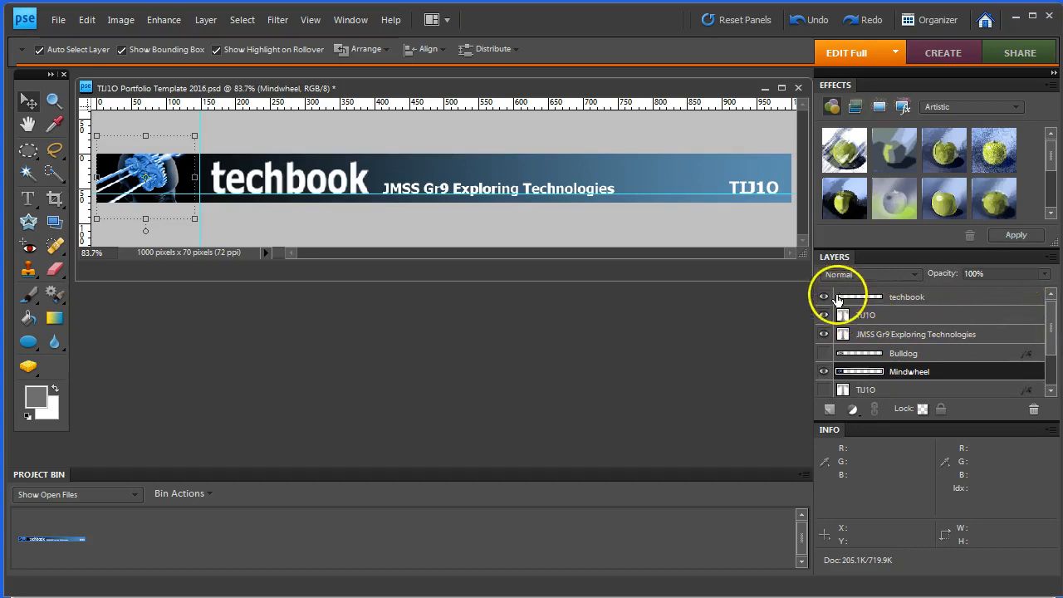
left_click(938, 300)
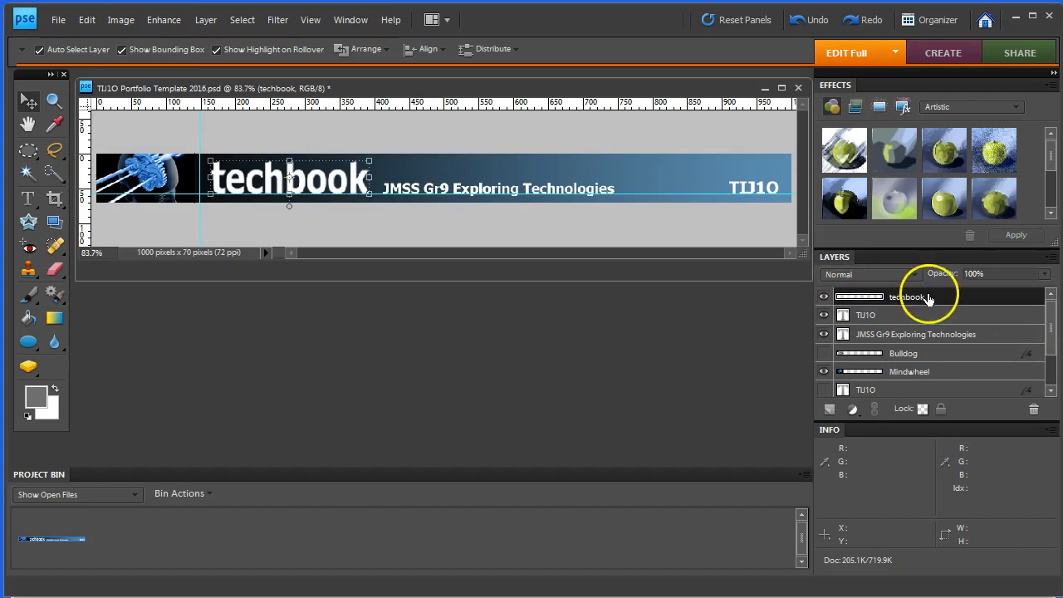
double_click(909, 300)
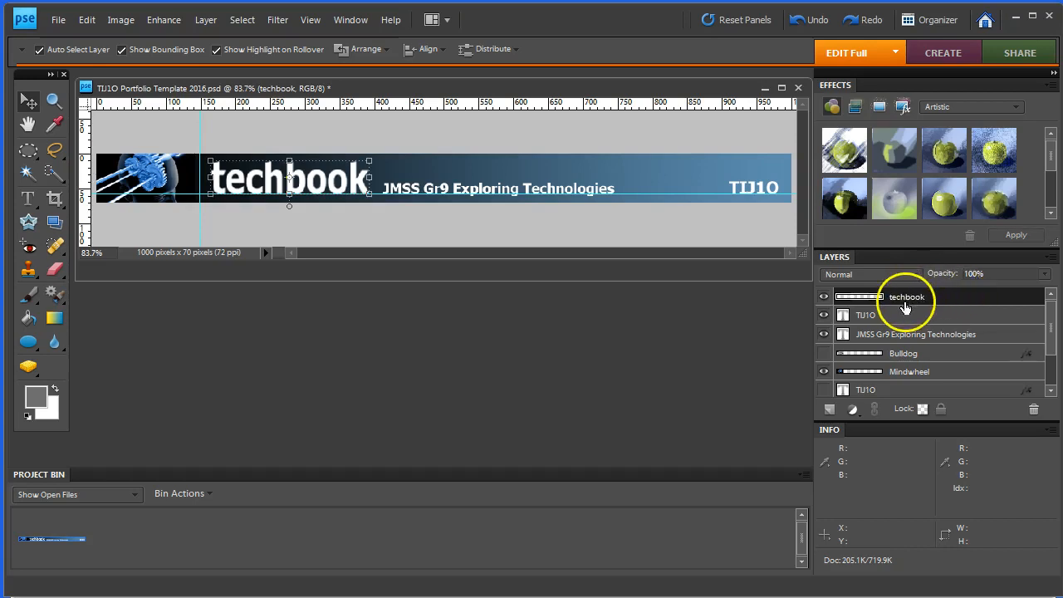
left_click(561, 230)
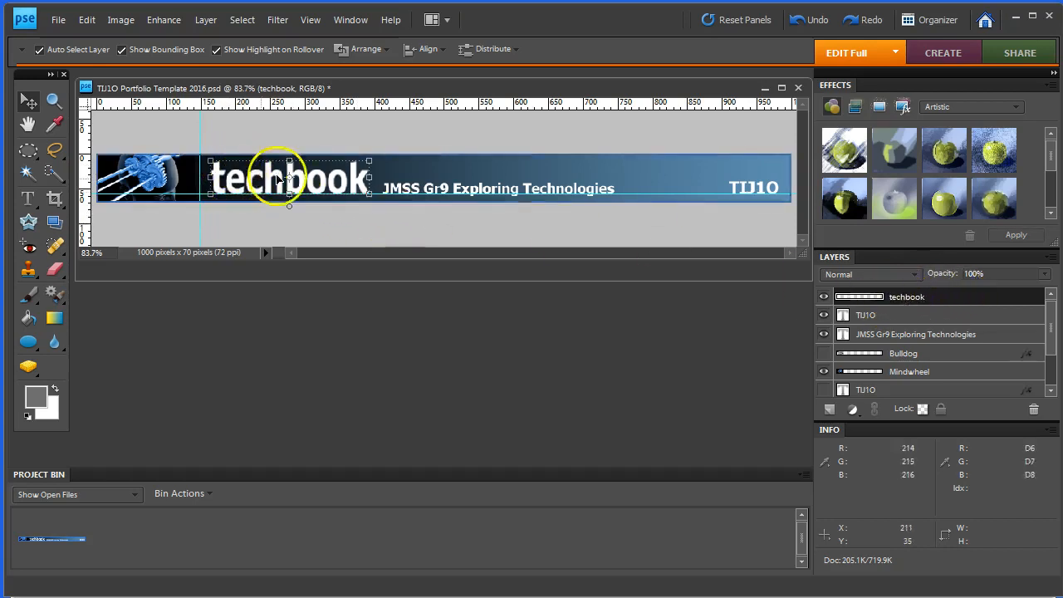
left_click(899, 316)
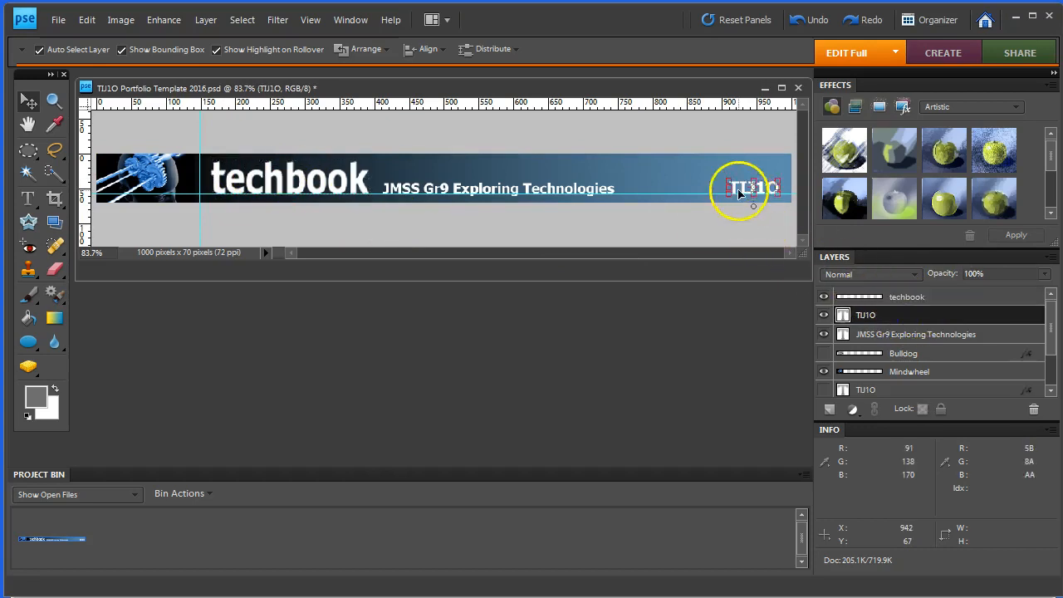
- Hide the techbook, upper TIJ1O, JMSS Gr9 Exploring Technologies and Mindwheel layers so only the banner's gradient background shows
left_click(824, 298)
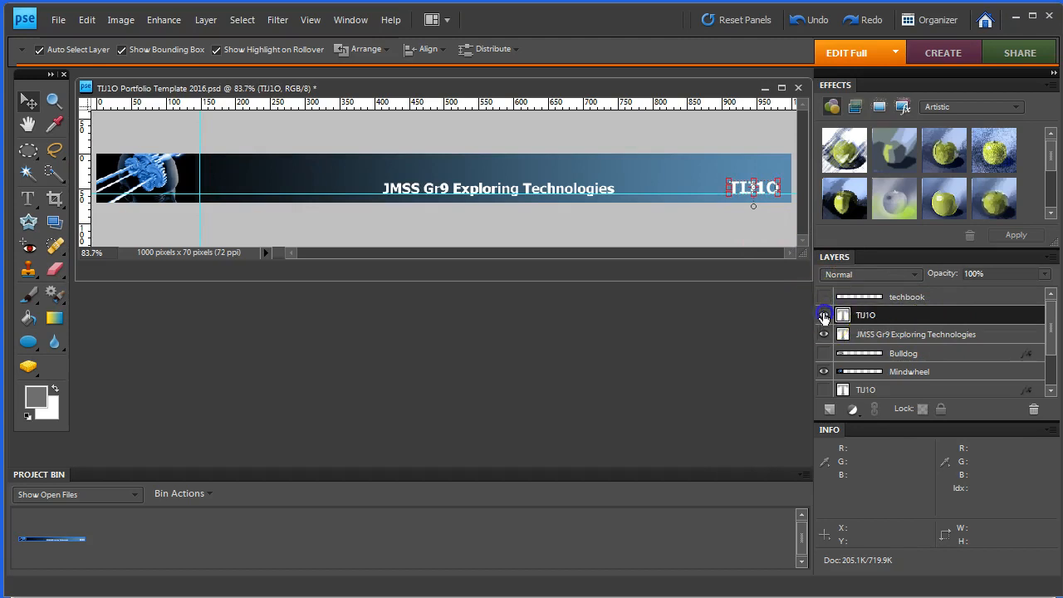
left_click(824, 315)
left_click(826, 335)
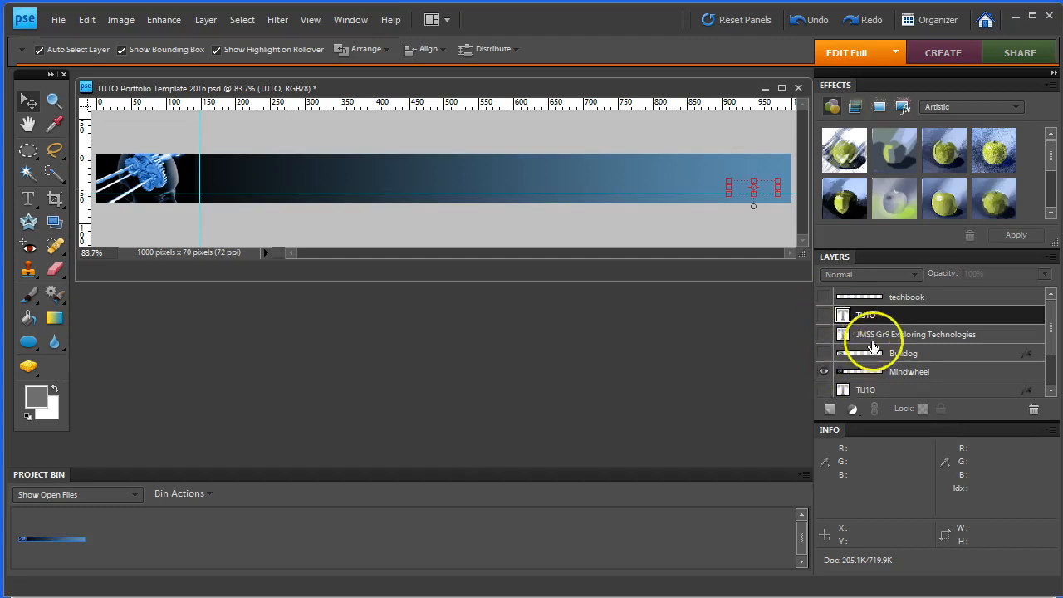
left_click(825, 372)
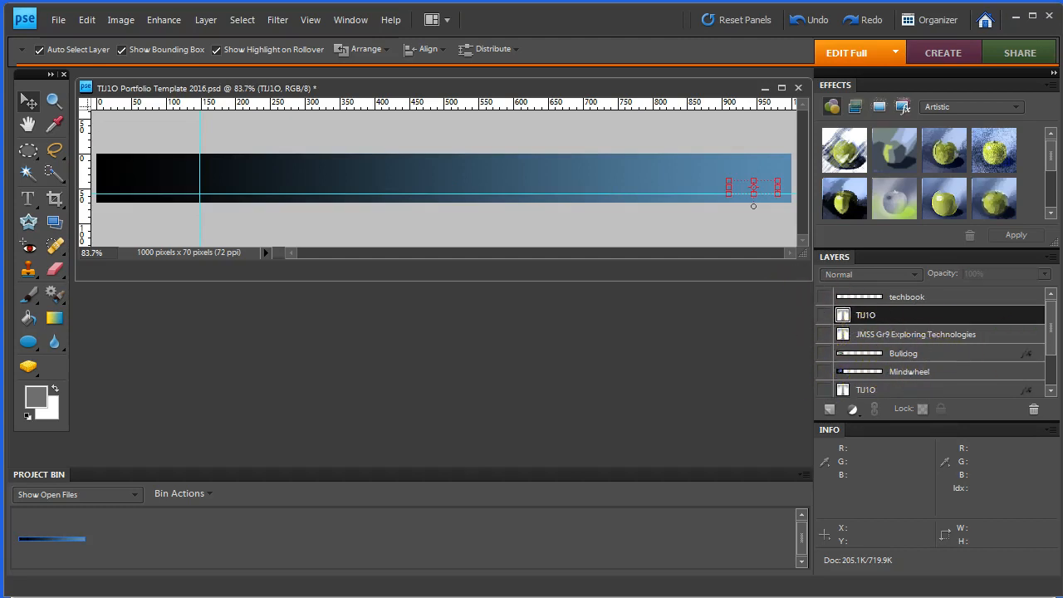
- Show the solid blue Layer 5 to compare it with the gradient background, and hide it again
left_click_drag(1052, 319, 1057, 378)
left_click(824, 351)
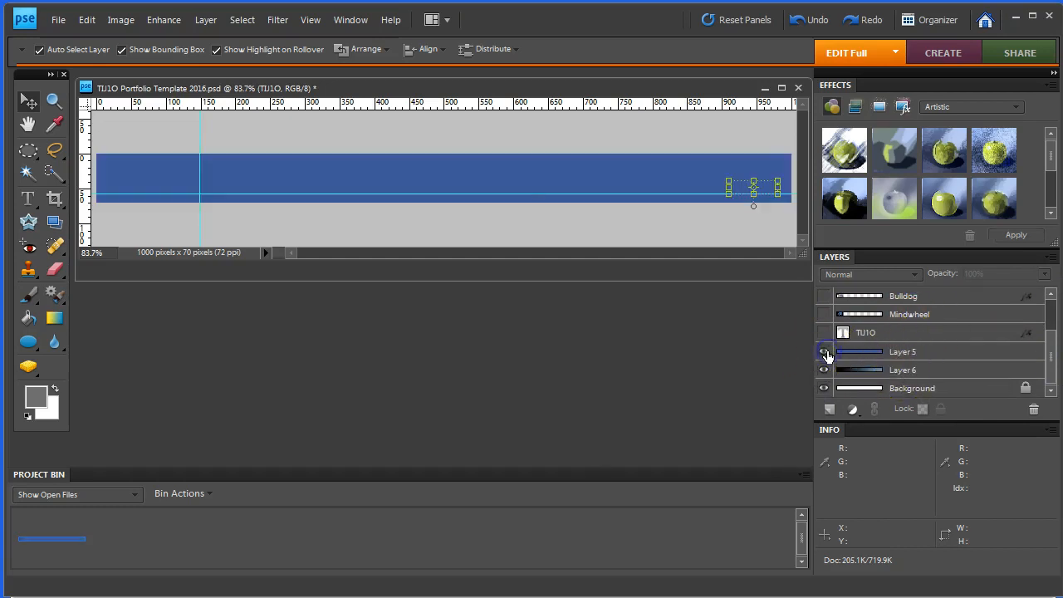
left_click(824, 352)
- Show both TIJ1O text layers, the small one near the banner's end and the large title one
left_click_drag(1051, 351, 1057, 296)
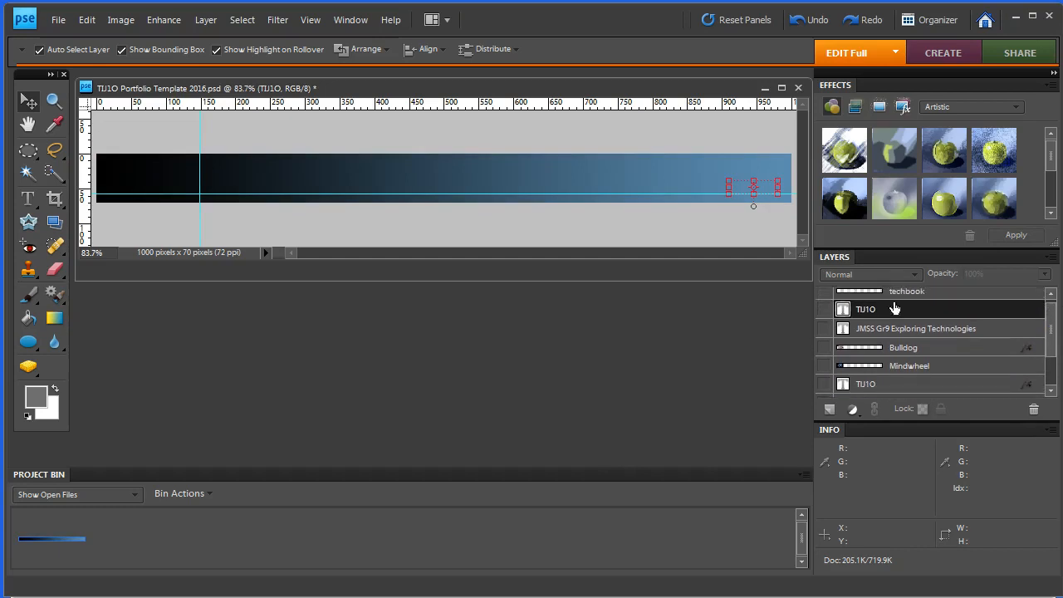
left_click(824, 308)
left_click_drag(1053, 347, 1052, 363)
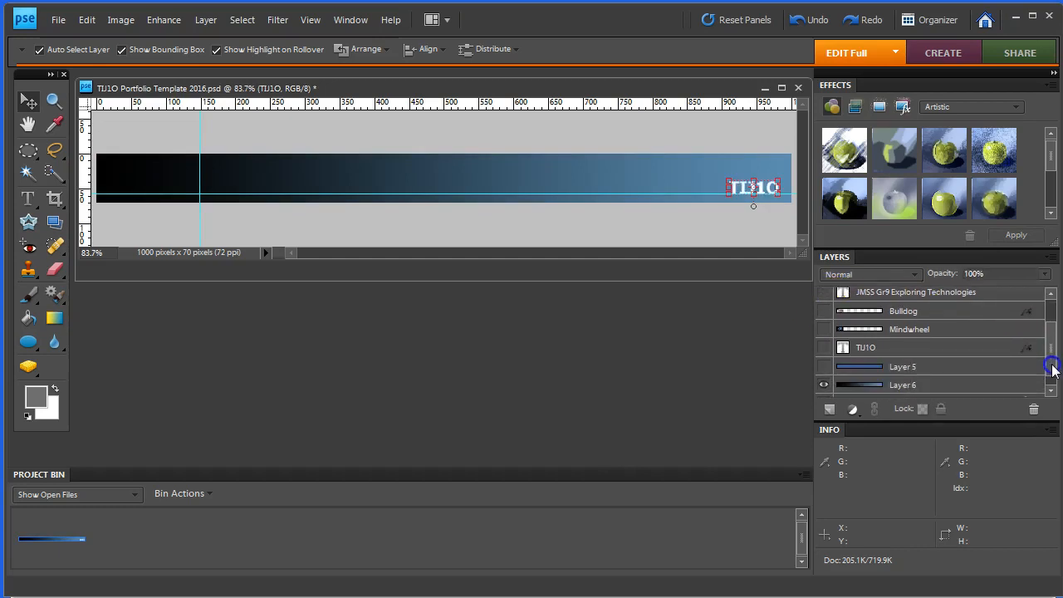
left_click(824, 348)
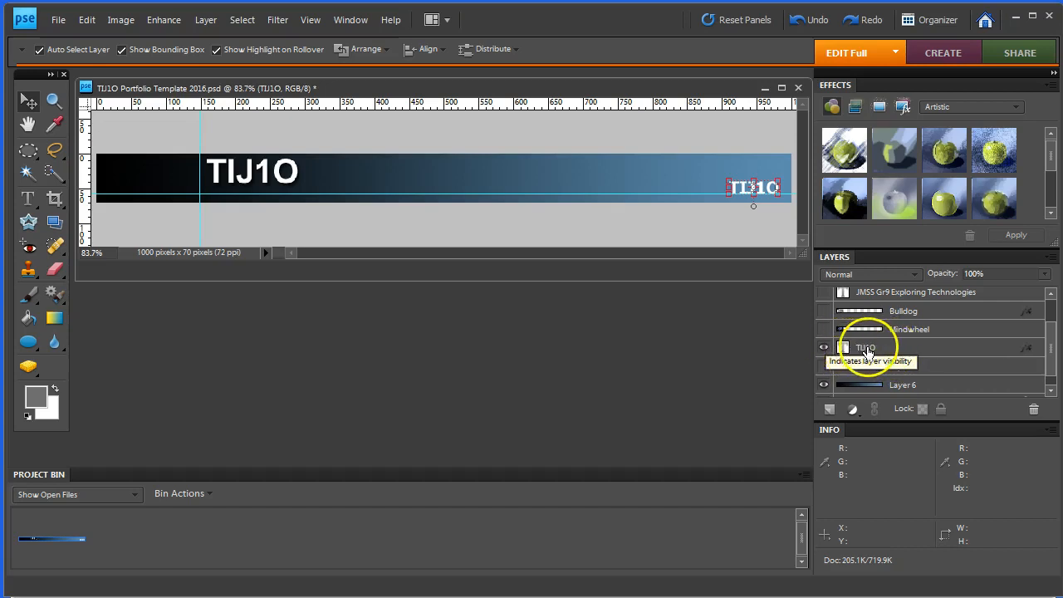
- Replace the large TIJ1O title text on the banner with the person's title and surname
left_click(29, 200)
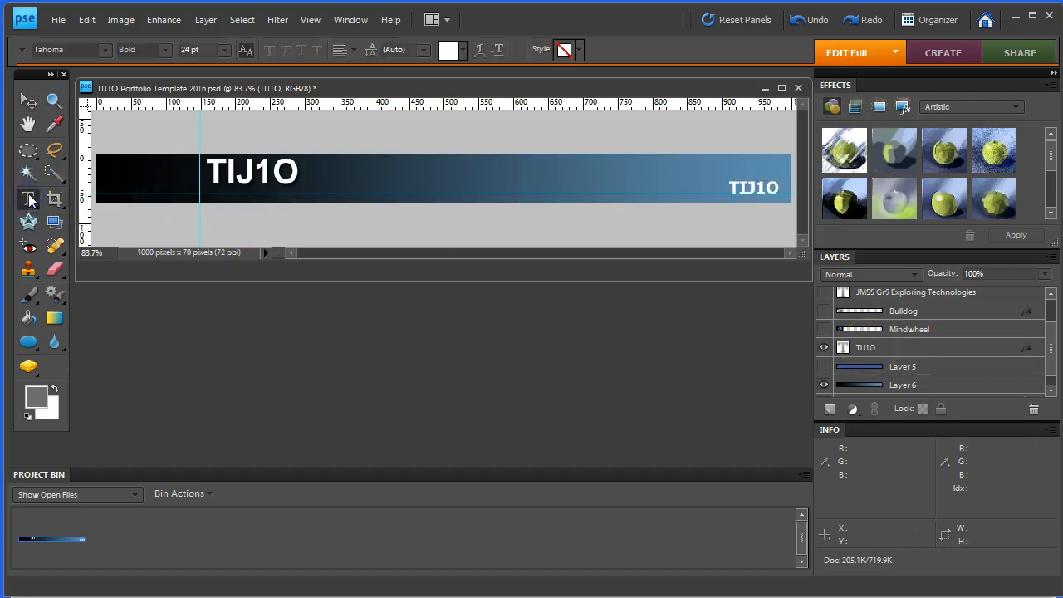
left_click(247, 172)
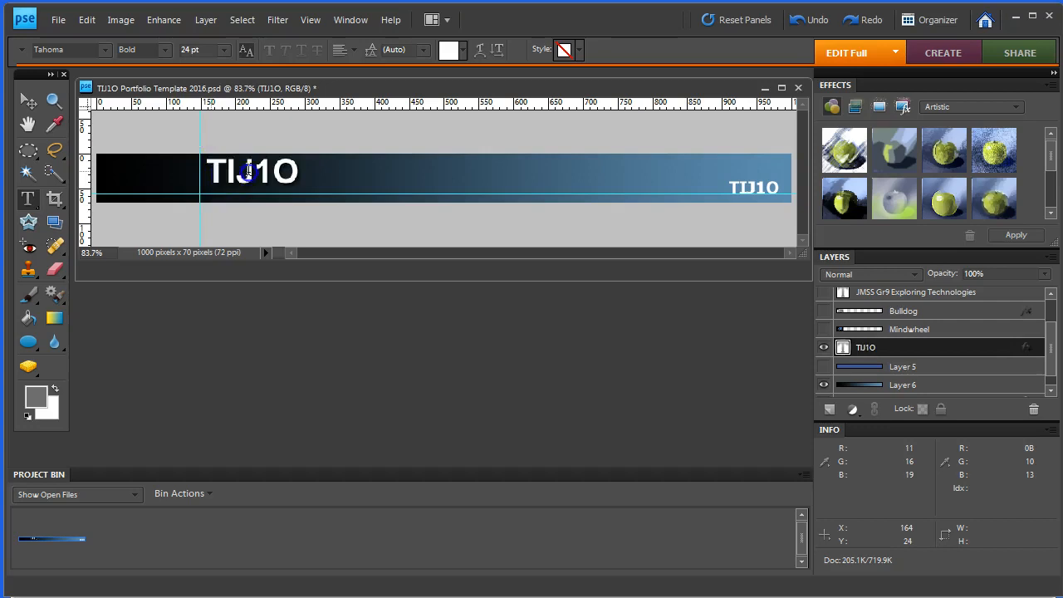
double_click(248, 172)
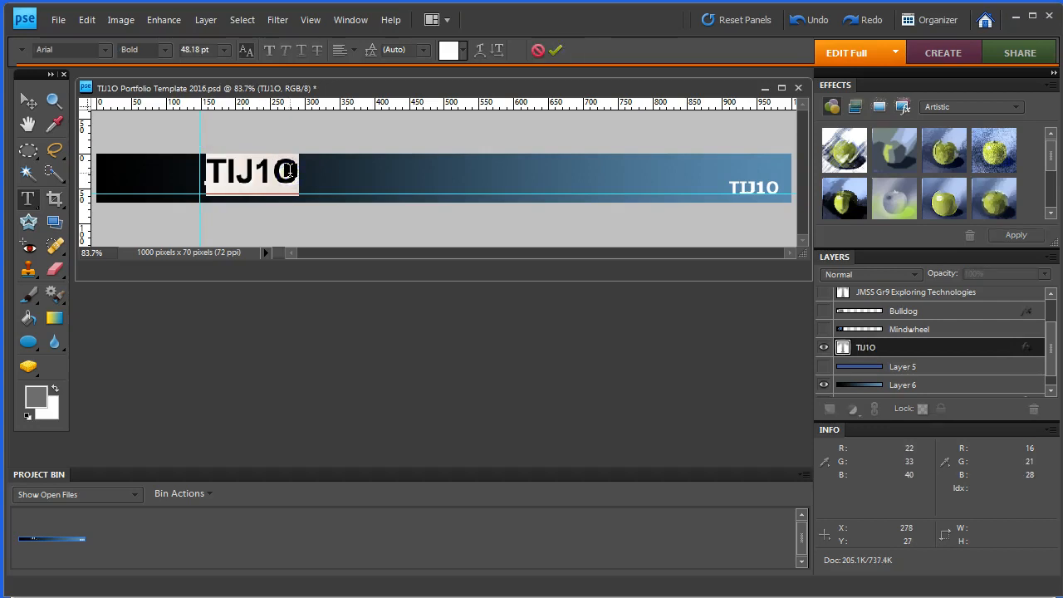
type("Mr. May")
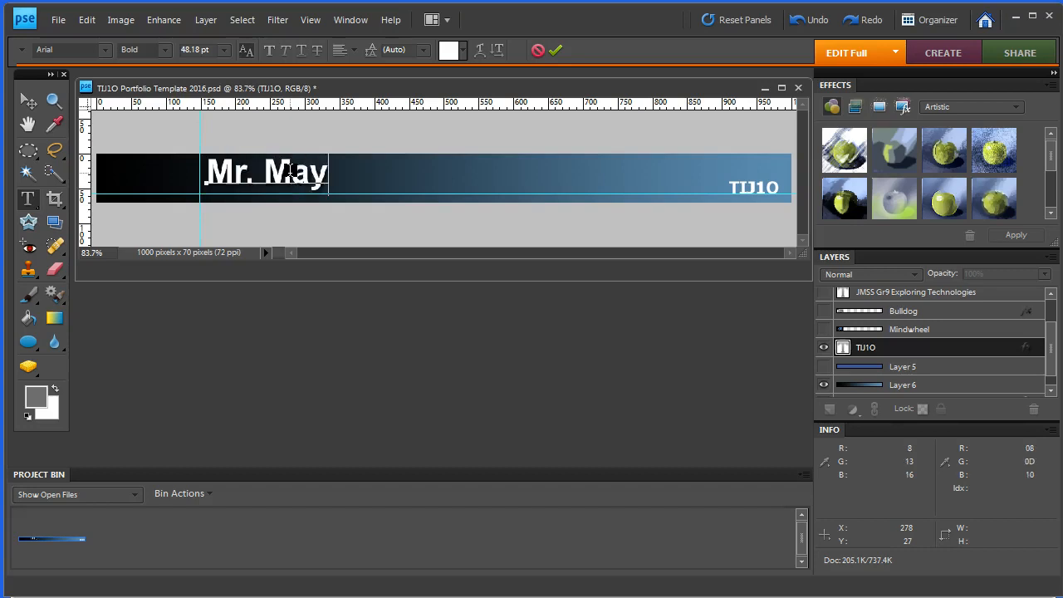
key("Delete")
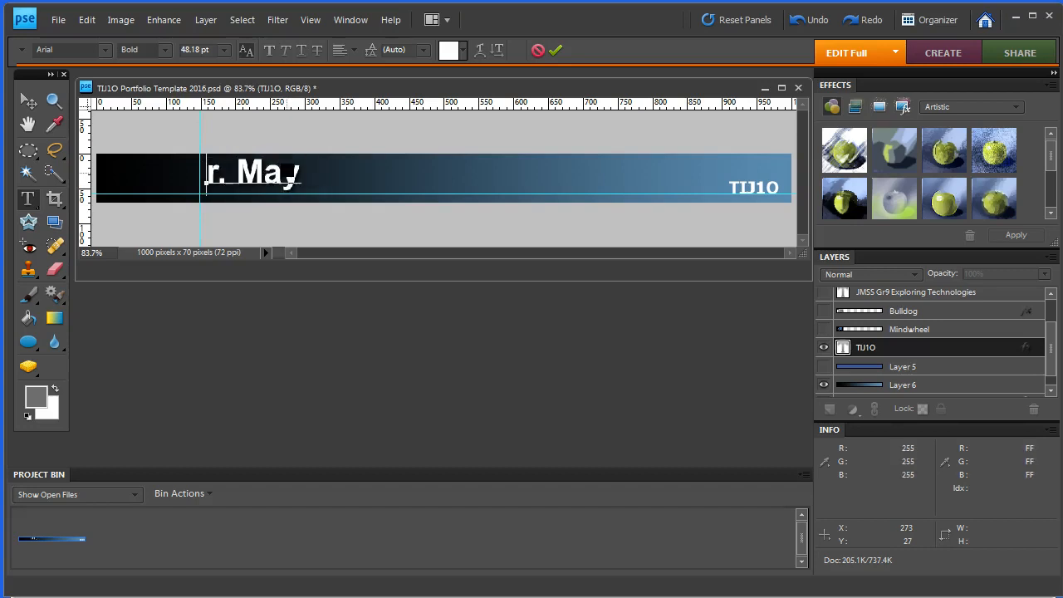
type("M")
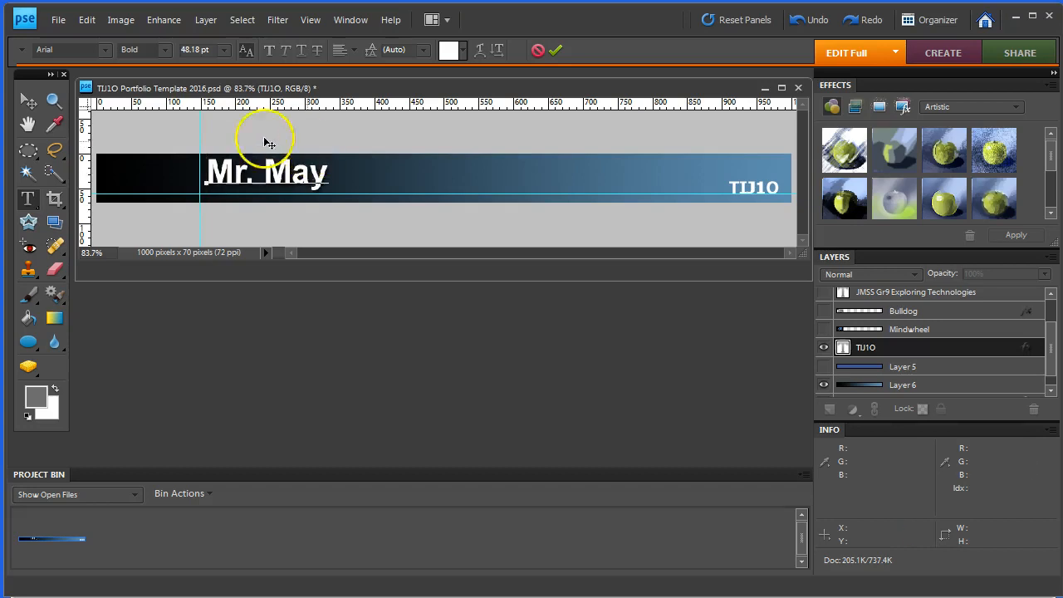
- Set the name text's font size to 36 pt and move the text slightly up and left on the banner
left_click_drag(216, 172, 304, 175)
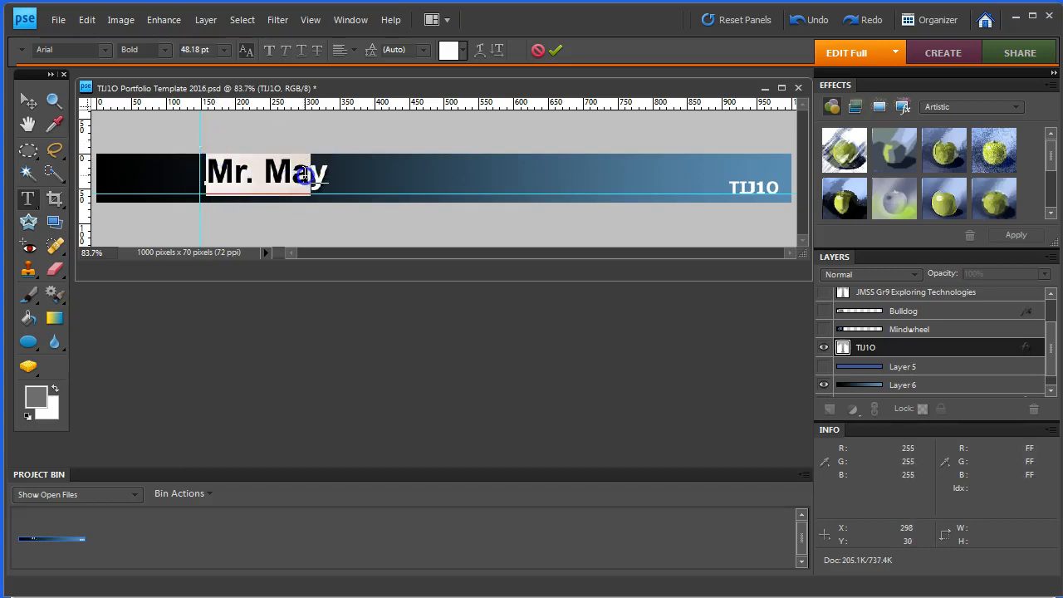
left_click(224, 50)
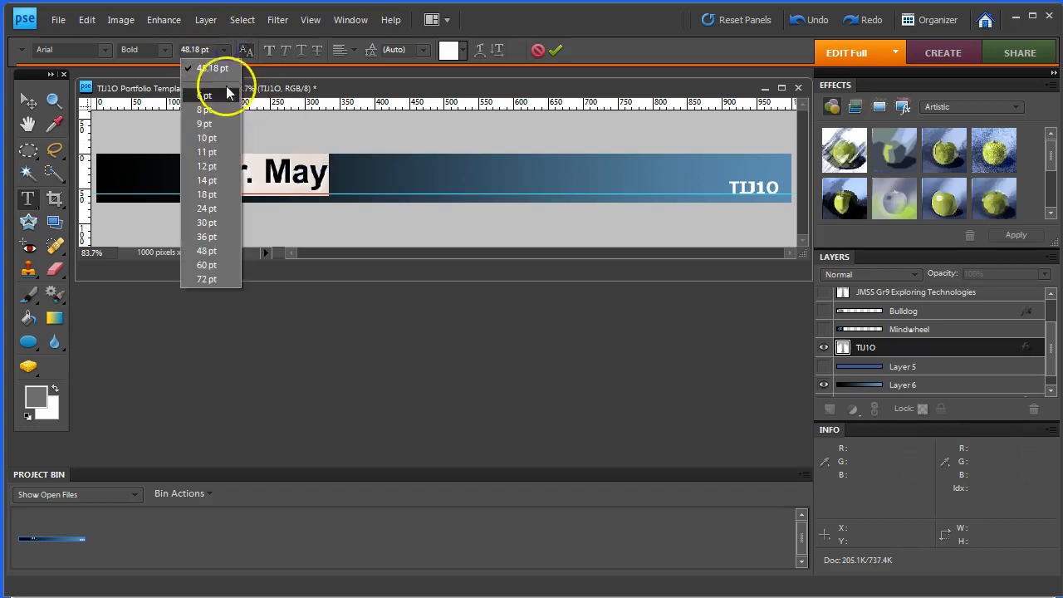
left_click(207, 237)
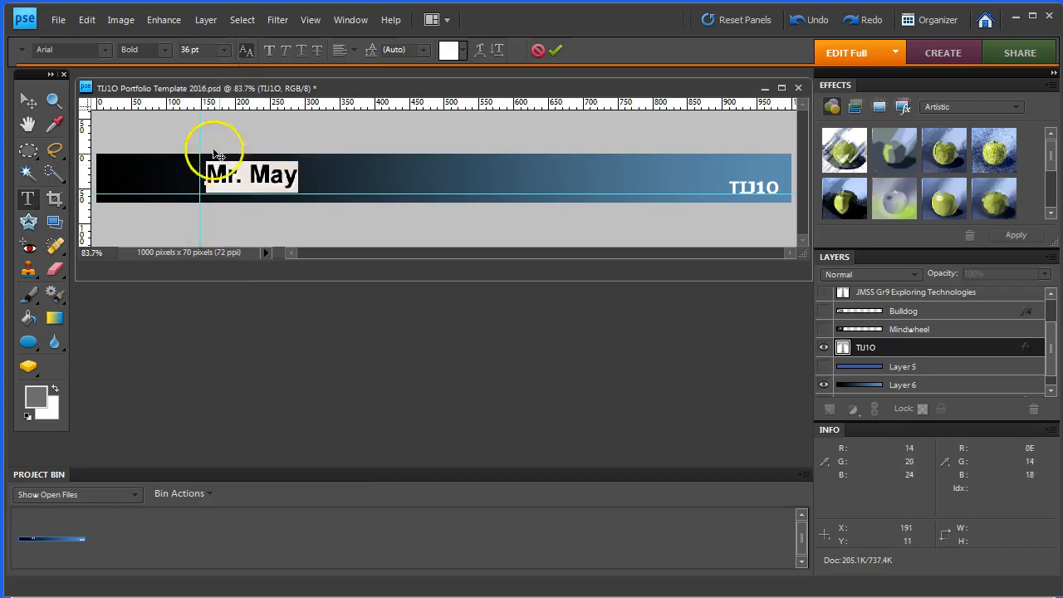
left_click(28, 101)
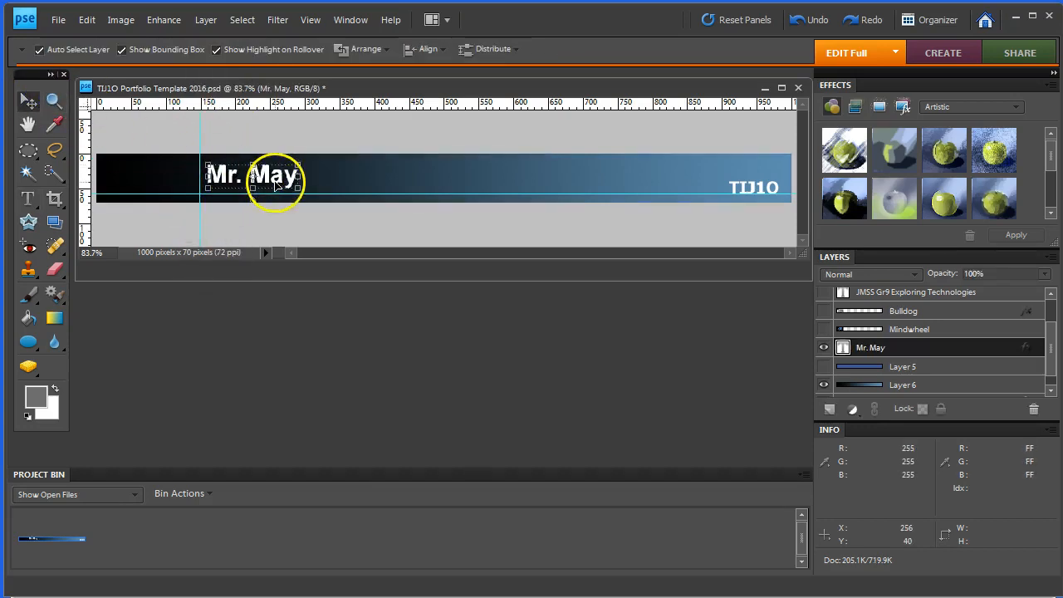
left_click_drag(277, 180, 274, 178)
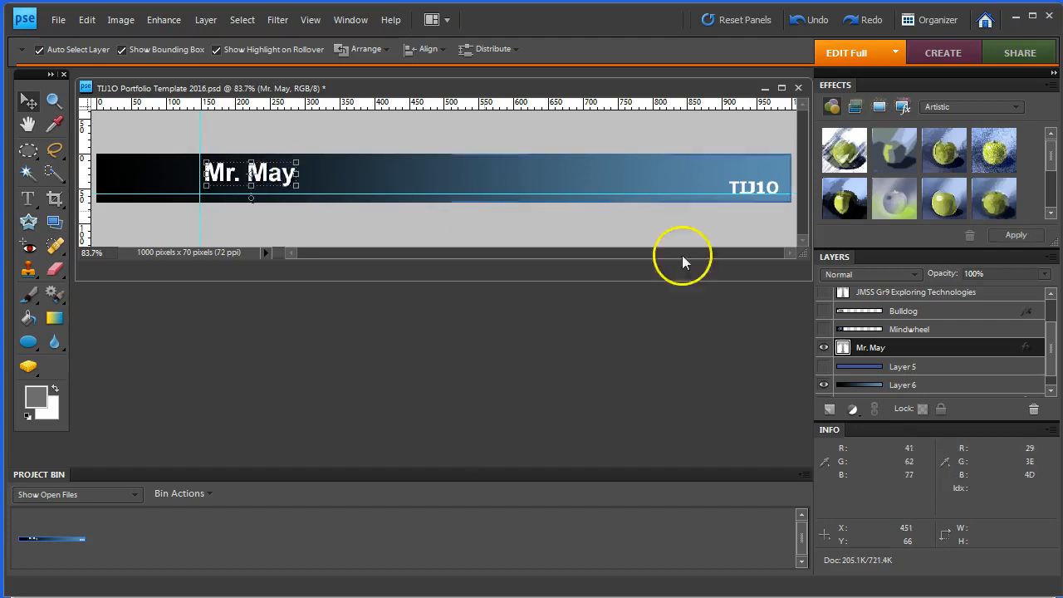
- Show the techbook layer in place of the name text layer and make techbook the active layer
left_click_drag(1053, 349, 1052, 302)
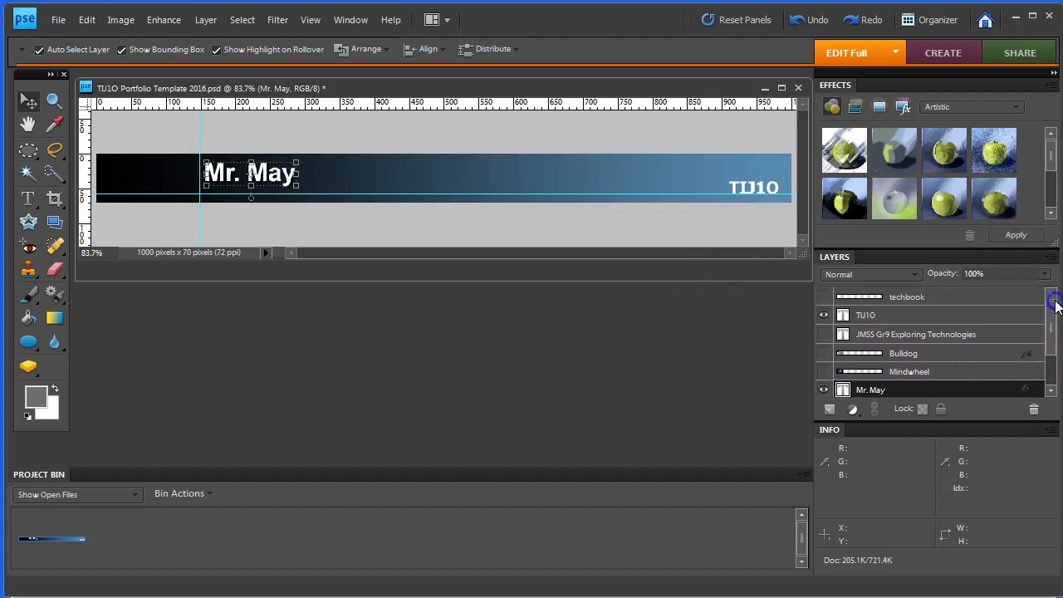
left_click(825, 298)
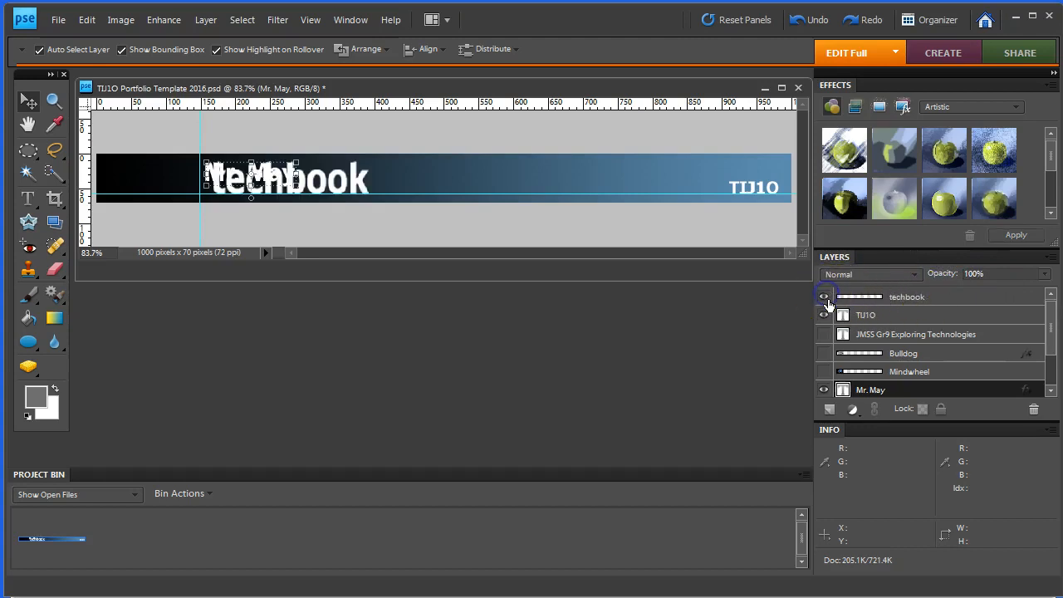
left_click(824, 389)
left_click(916, 298)
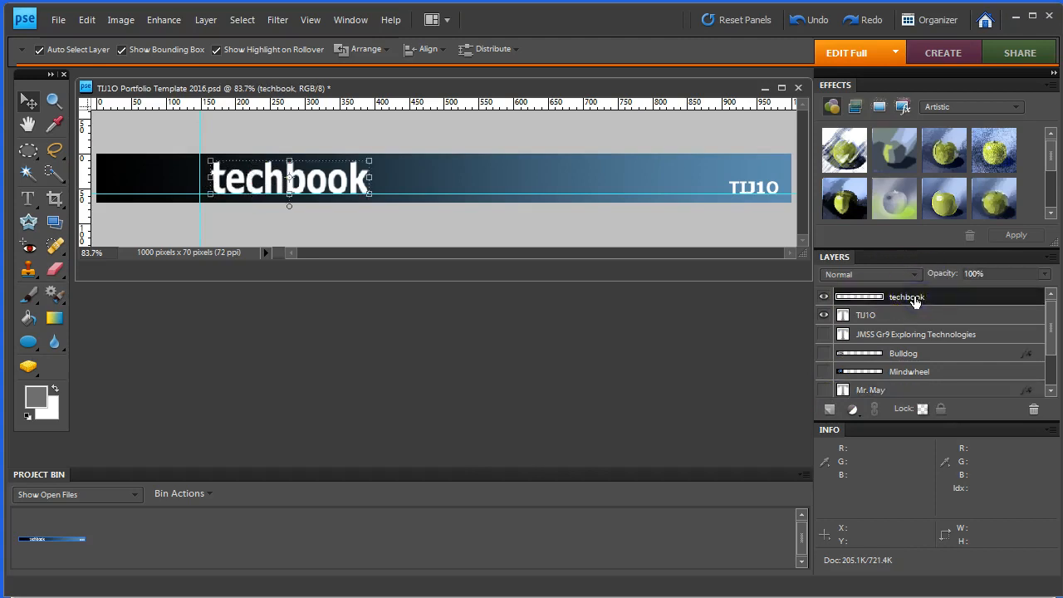
- Try erasing part of the techbook image's first letter with a 3 px Eraser brush at 40% opacity, and undo it
left_click(28, 197)
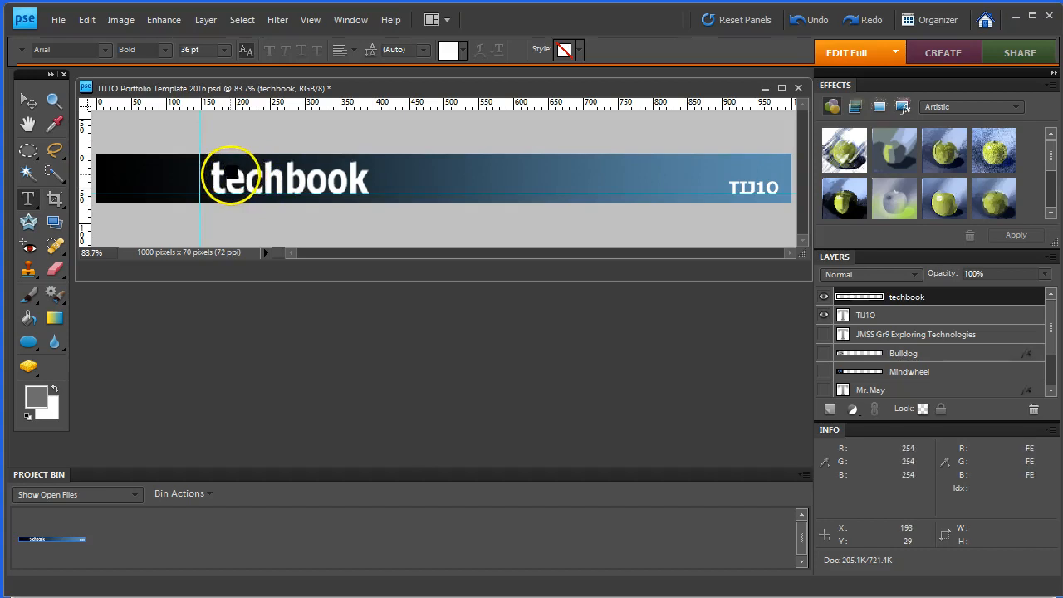
left_click(52, 100)
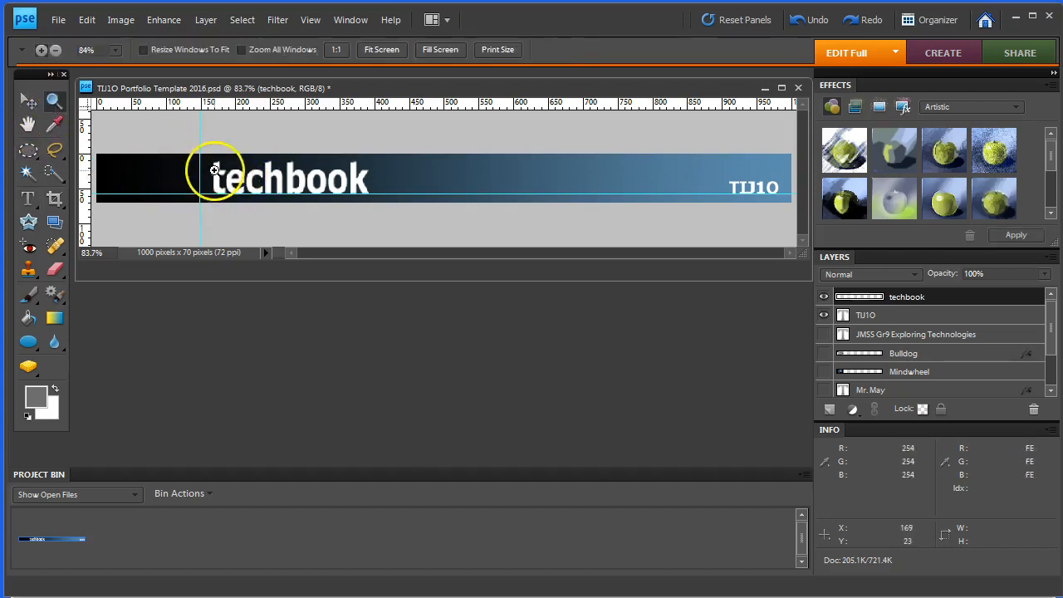
left_click_drag(209, 166, 226, 179)
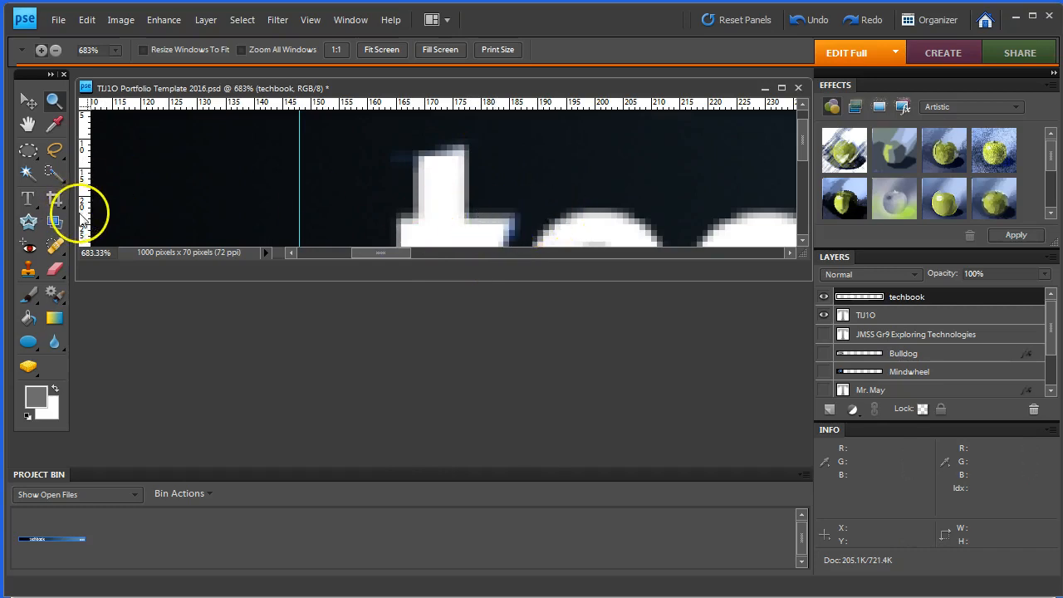
left_click(54, 268)
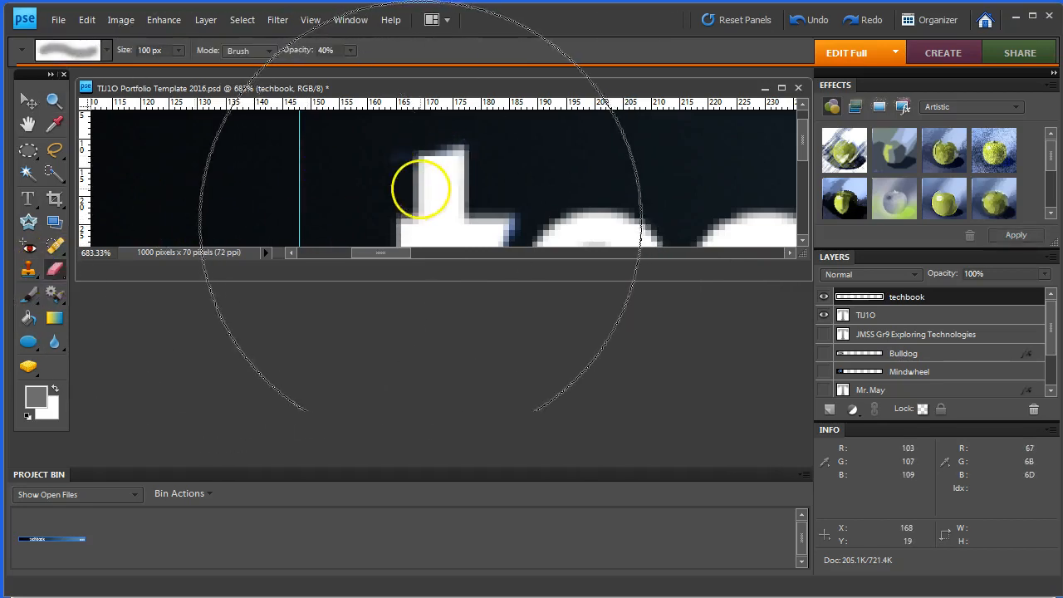
right_click(415, 184)
left_click(477, 238)
mouse_move(417, 163)
left_mouse_down()
mouse_move(449, 153)
mouse_move(415, 160)
mouse_move(446, 163)
mouse_move(365, 199)
mouse_move(456, 192)
left_mouse_up()
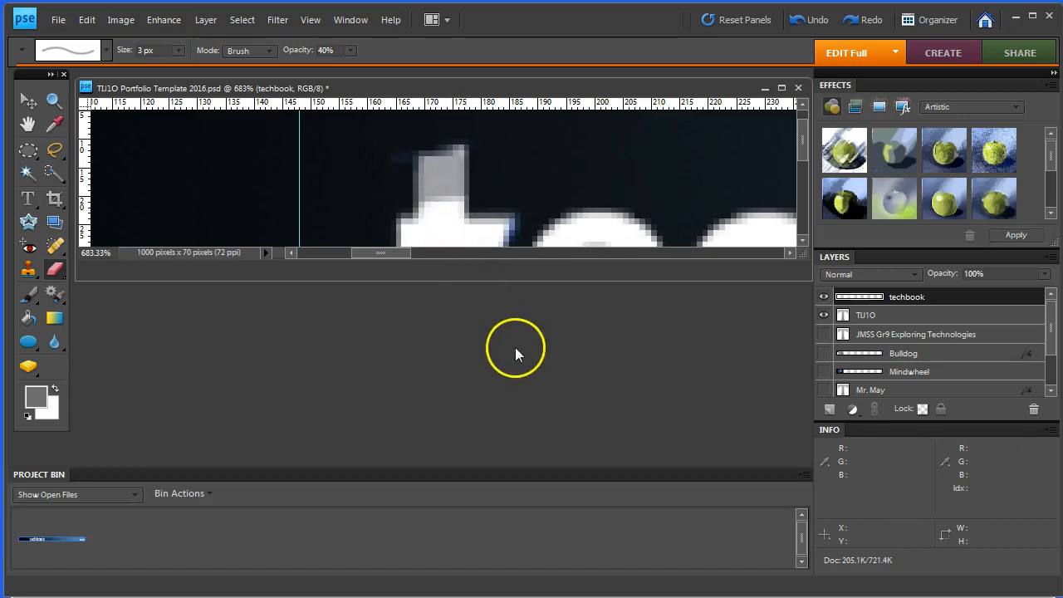
key("ctrl+z")
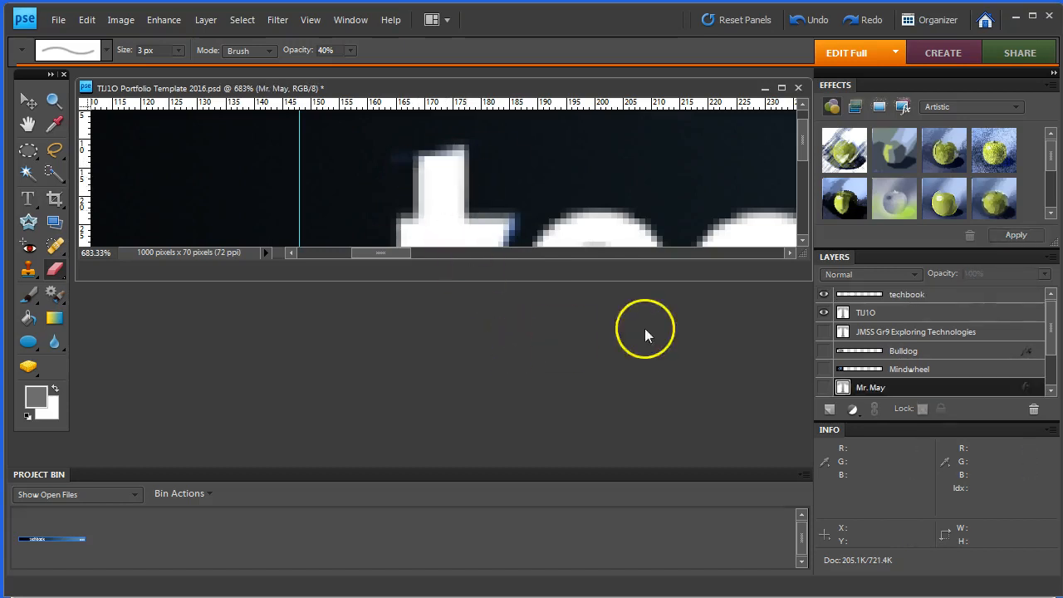
- Make the upper TIJ1O layer active, hide the techbook layer and show the name text layer again
left_click(896, 318)
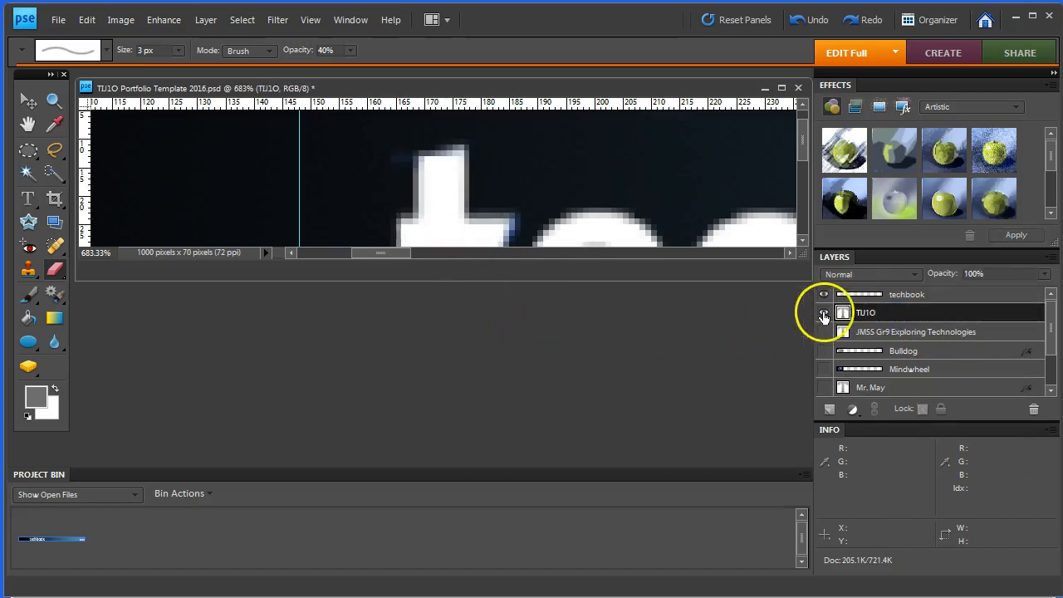
scroll(834, 340, "up", 1)
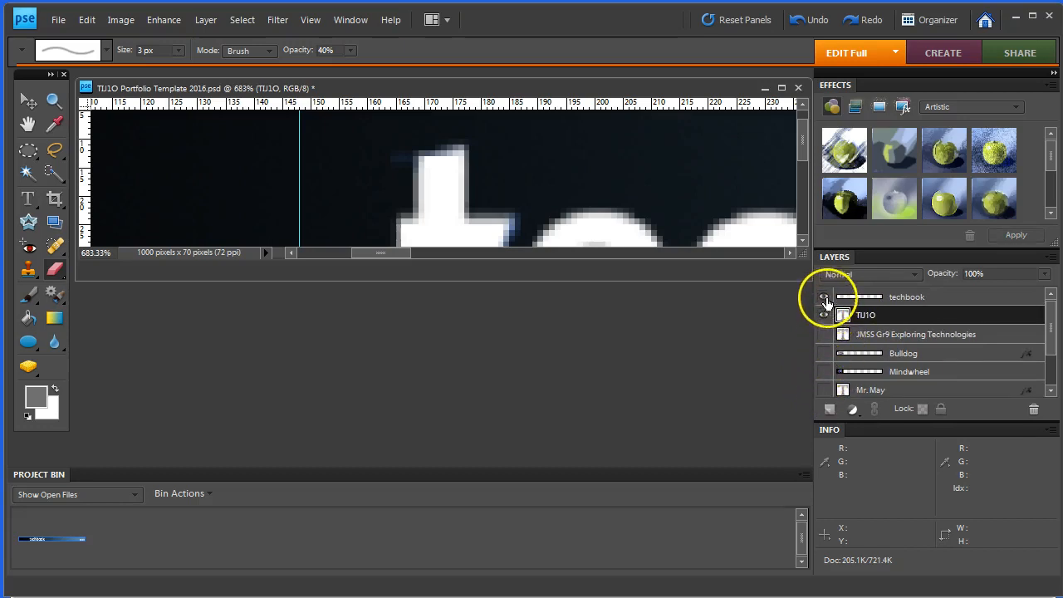
left_click(824, 299)
scroll(826, 372, "down", 1)
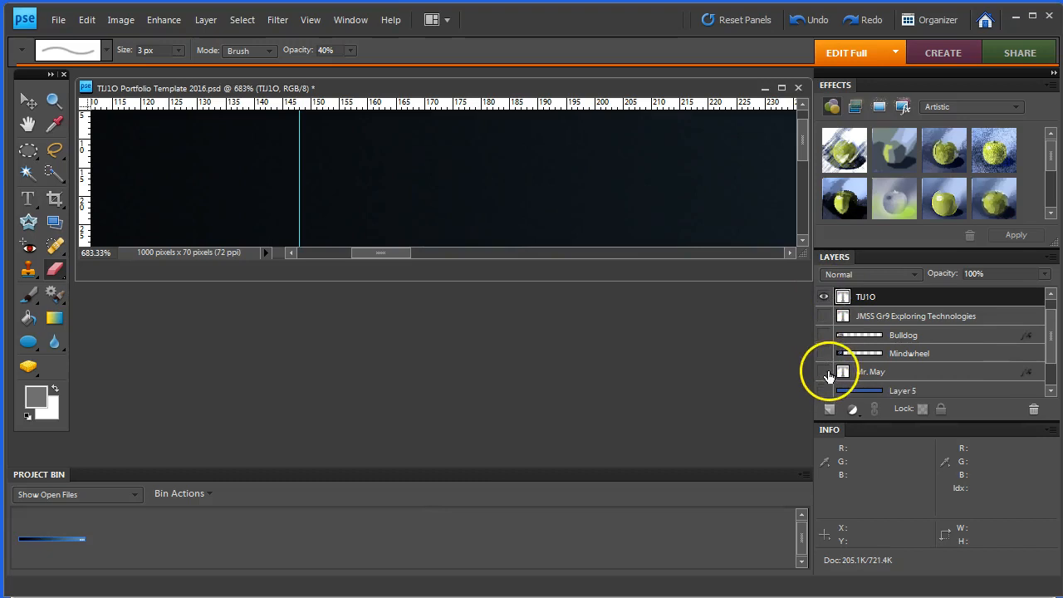
left_click(824, 371)
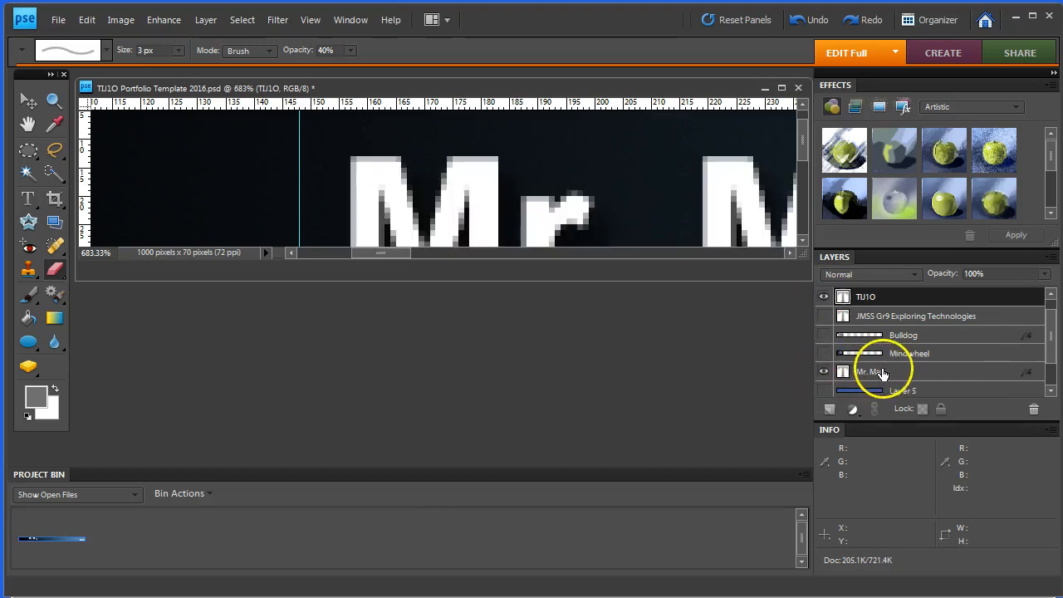
- Try the Eraser with the TIJ1O type layer active, decline simplifying it, and fit the whole banner in view
left_click(392, 170)
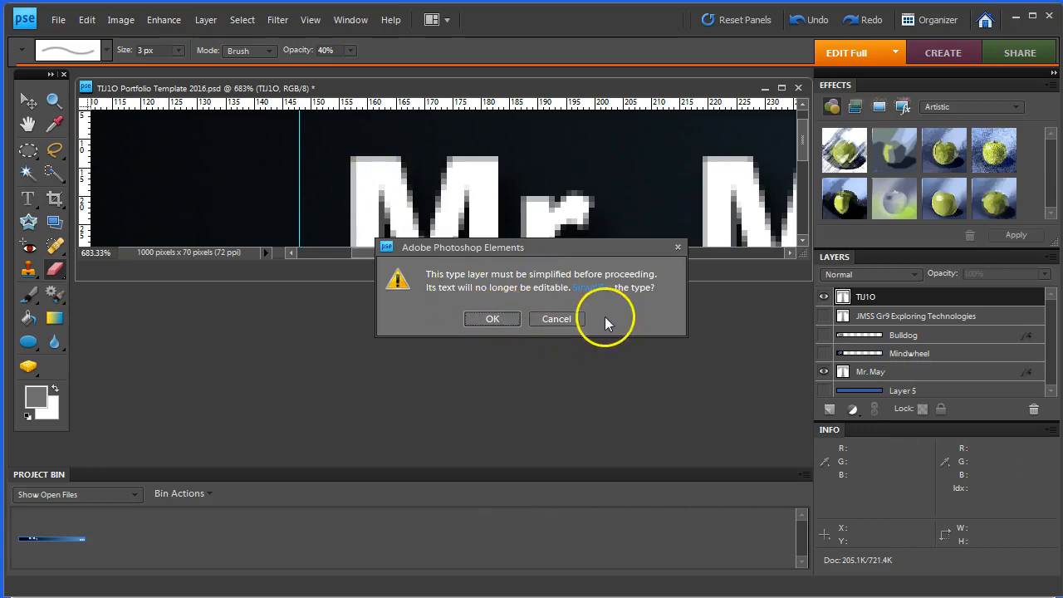
left_click(568, 321)
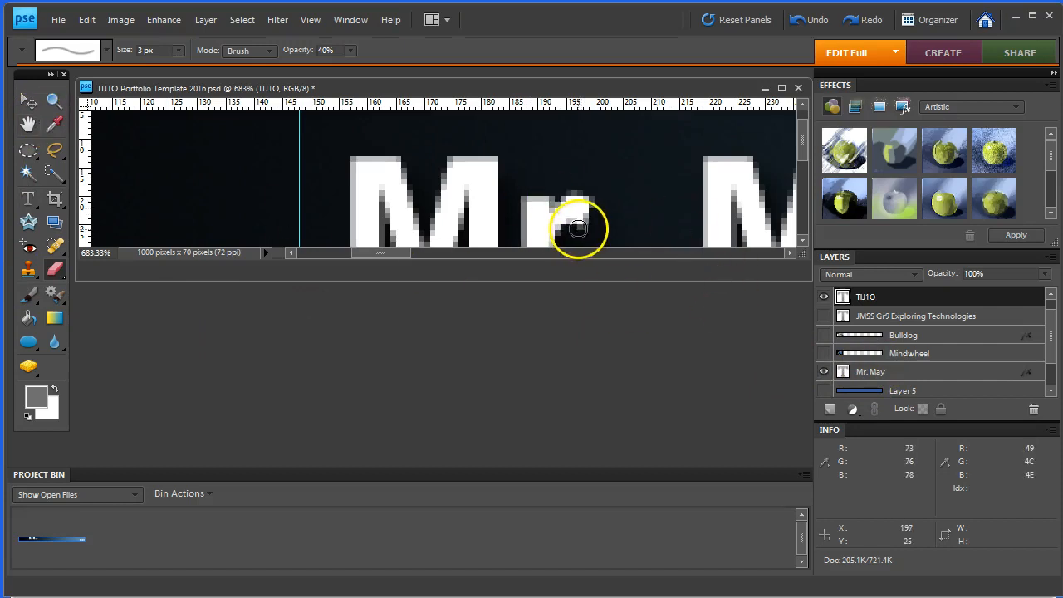
left_click(54, 100)
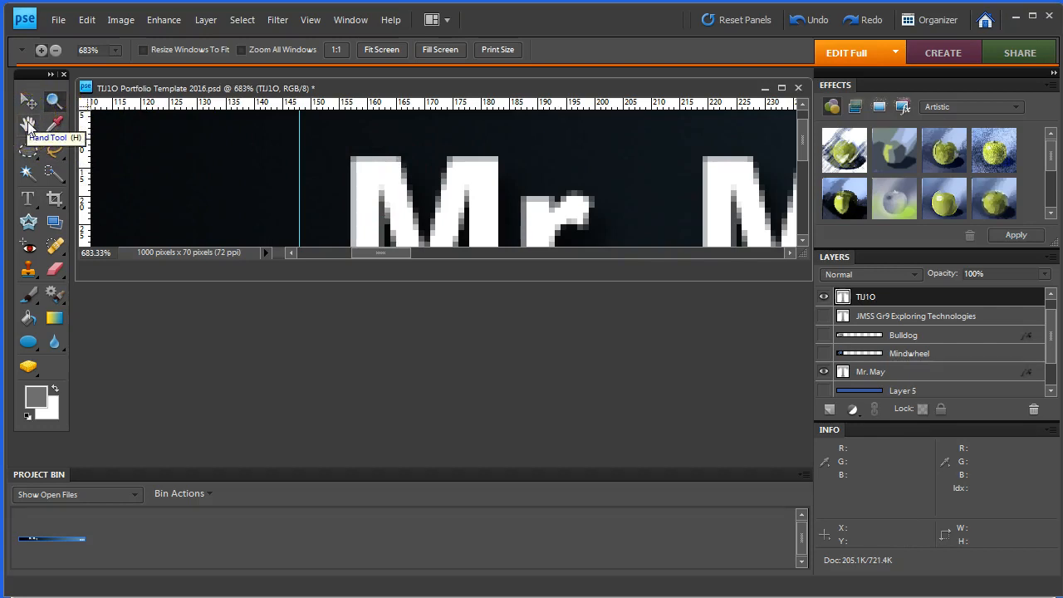
double_click(29, 125)
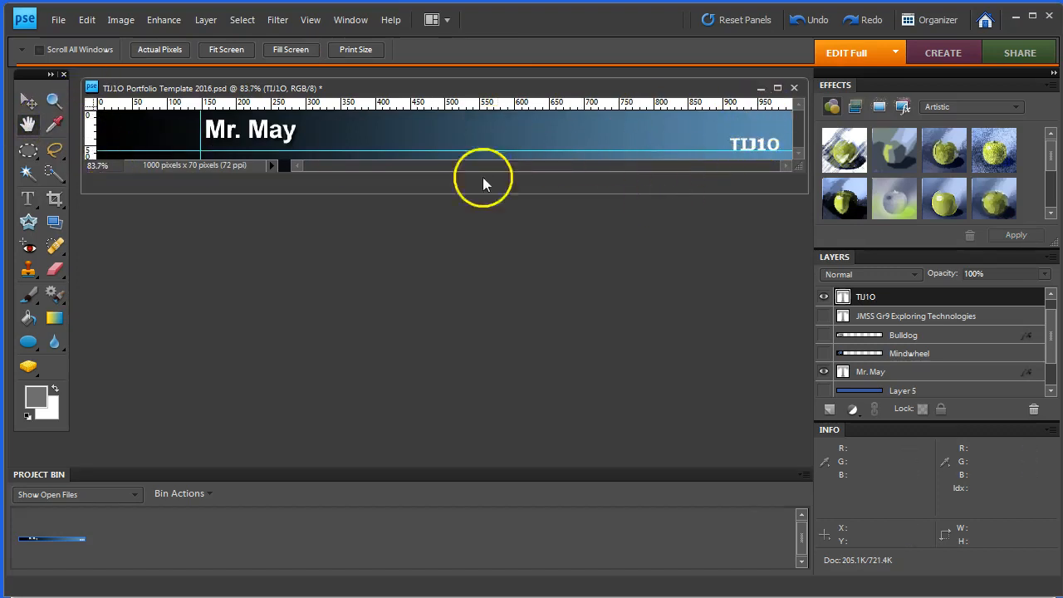
- Enlarge the banner's document window vertically and fit the whole banner in view
double_click(52, 100)
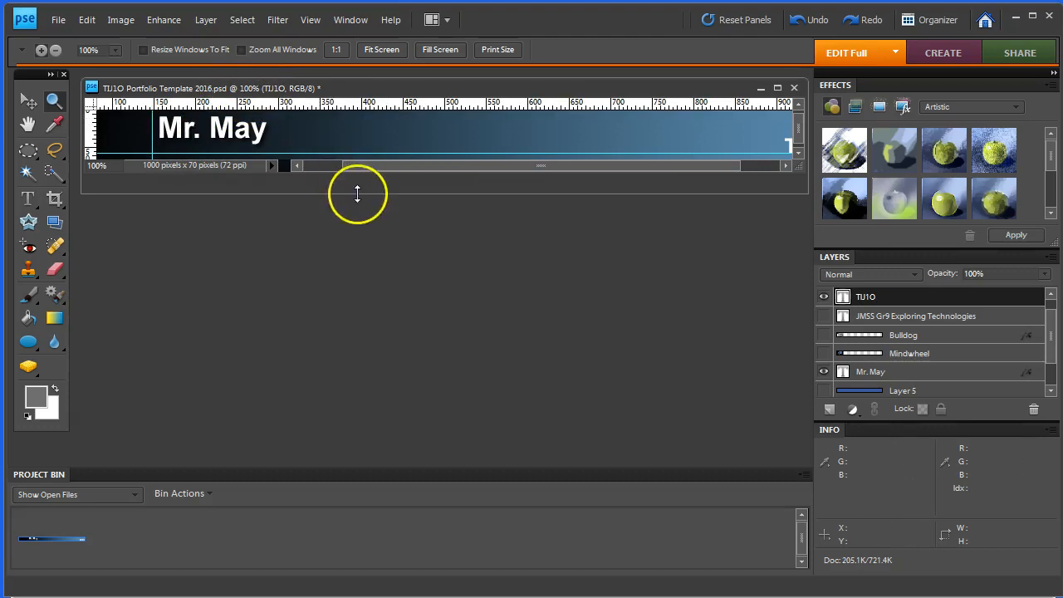
left_click_drag(357, 196, 363, 300)
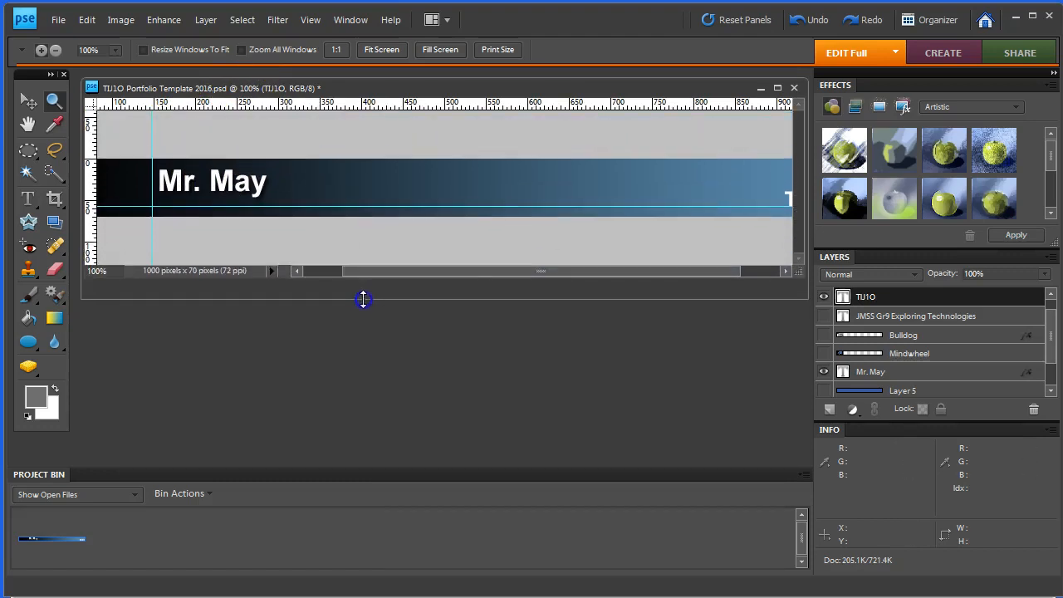
left_click_drag(477, 270, 417, 290)
double_click(29, 124)
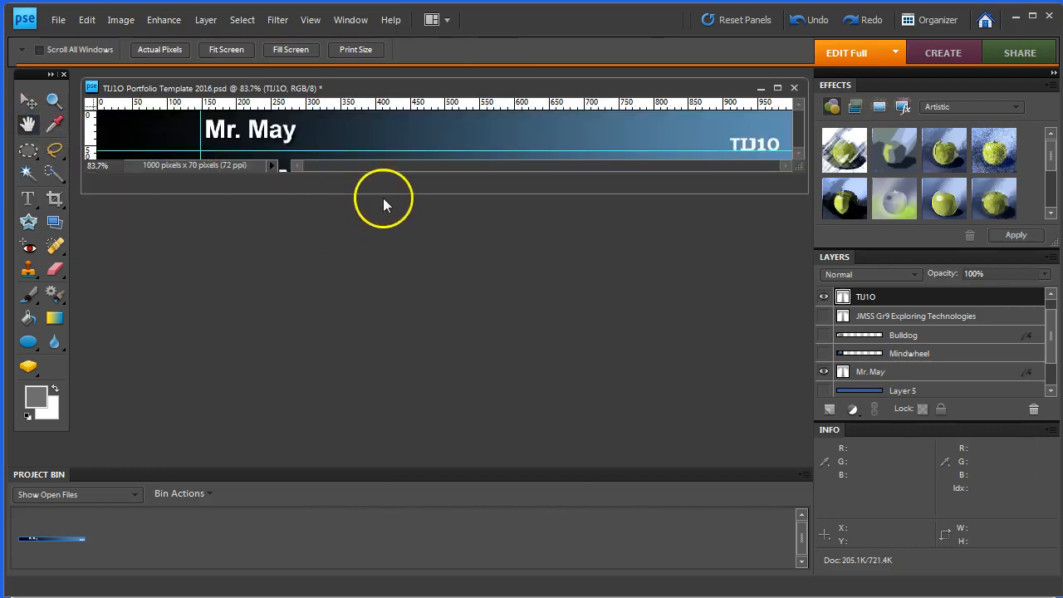
left_click_drag(386, 194, 392, 332)
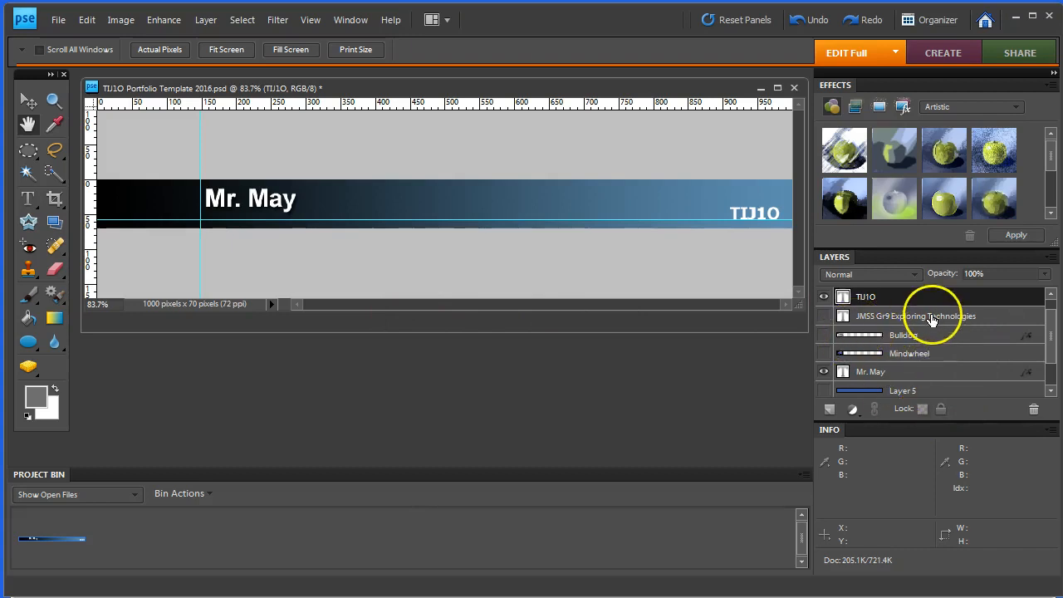
- Delete the hidden Layer 5 from the banner and confirm the deletion
left_click(1051, 387)
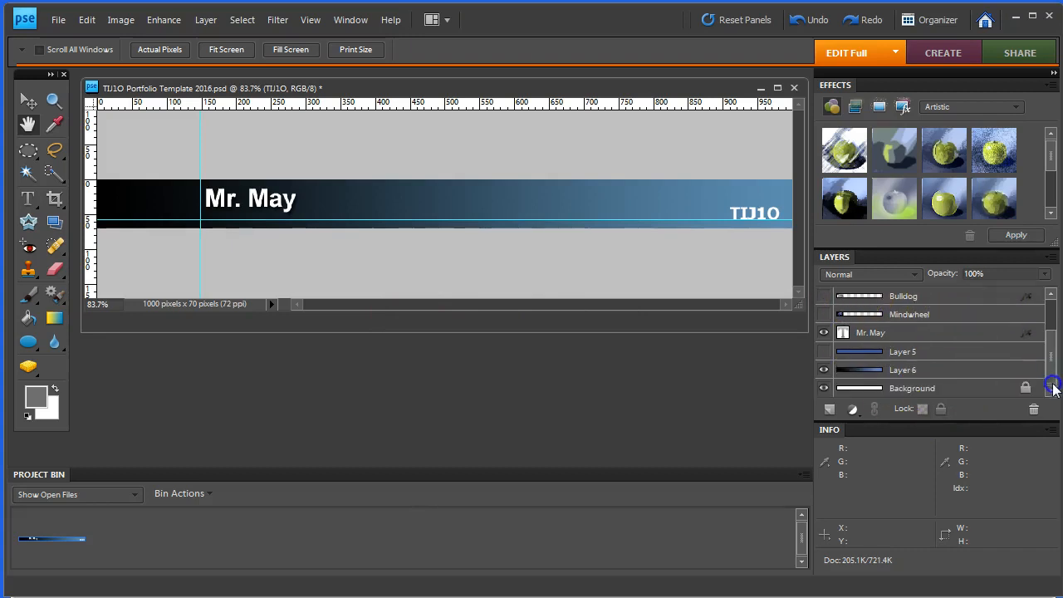
left_click(917, 352)
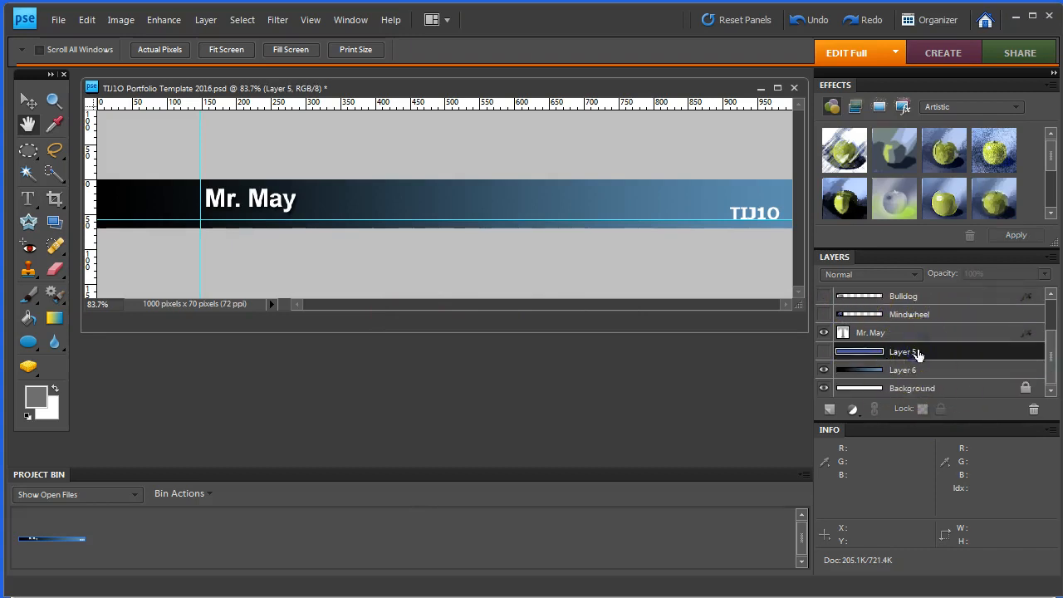
left_click(1034, 411)
left_click(503, 239)
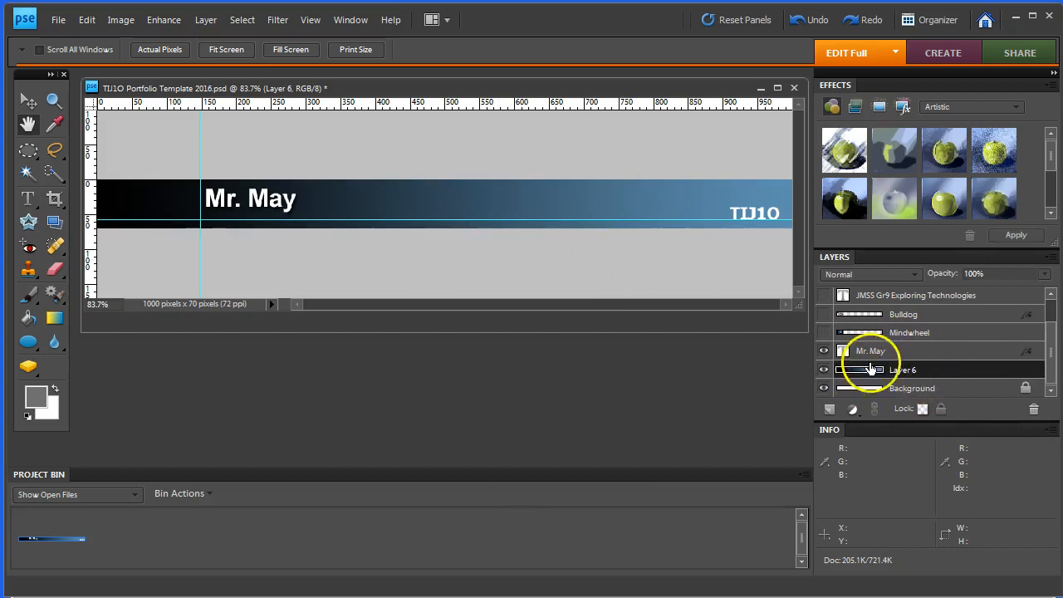
- Delete the hidden Bulldog and Mindwheel layers, confirming each deletion
left_click(926, 317)
left_click(1033, 411)
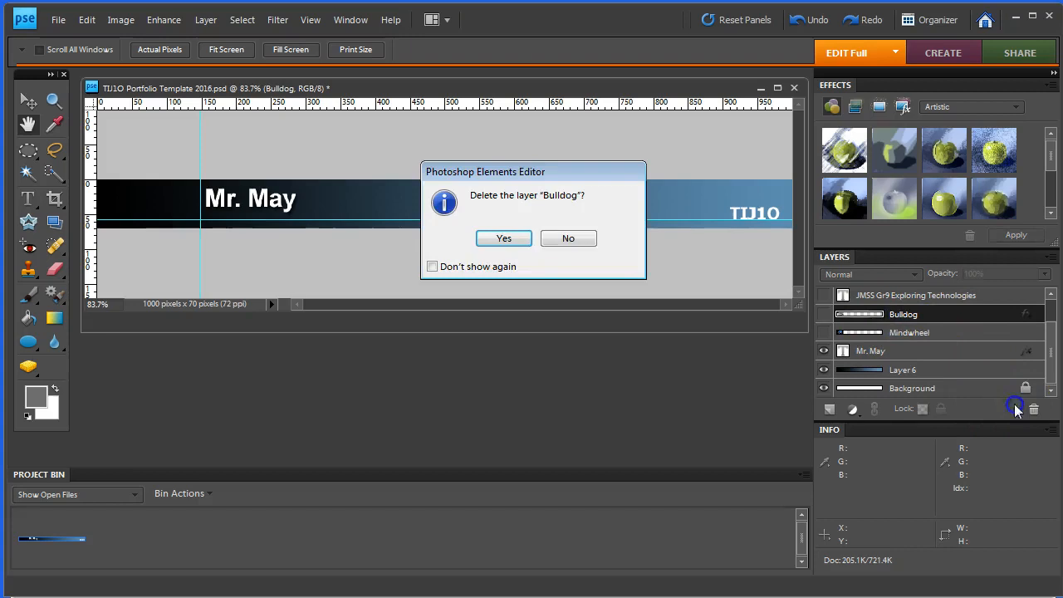
left_click(500, 240)
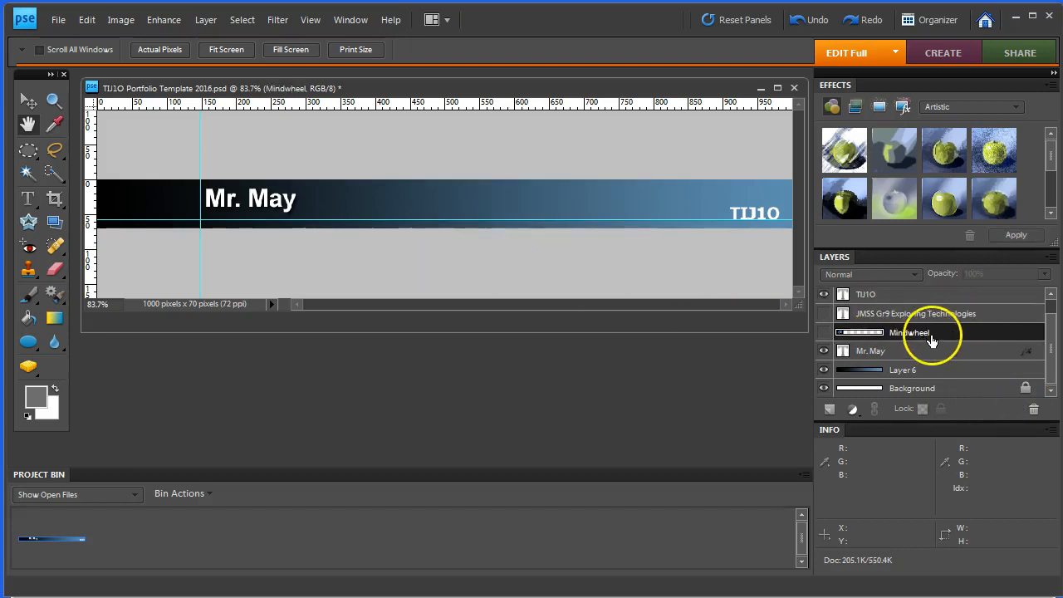
left_click(1033, 409)
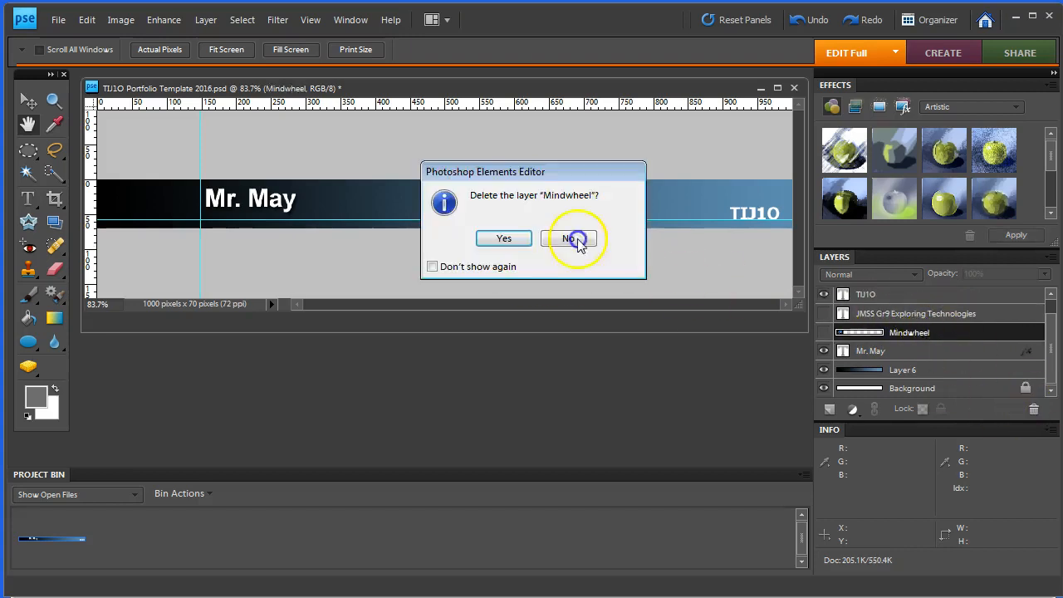
left_click(504, 239)
- Delete the hidden techbook layer from the top of the layer stack and confirm the deletion
left_click_drag(1048, 360, 1054, 353)
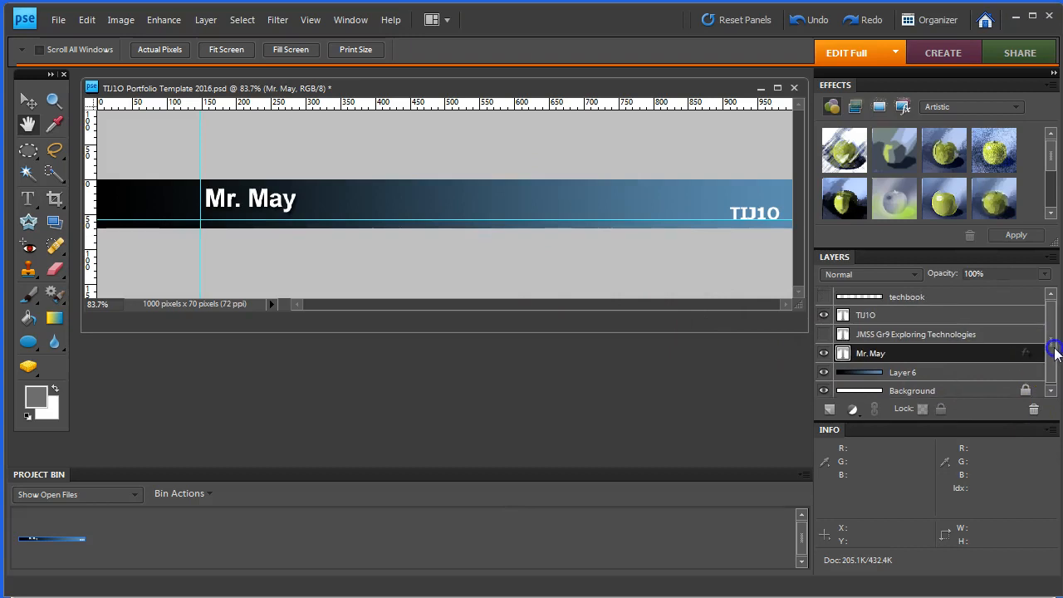
left_click(935, 304)
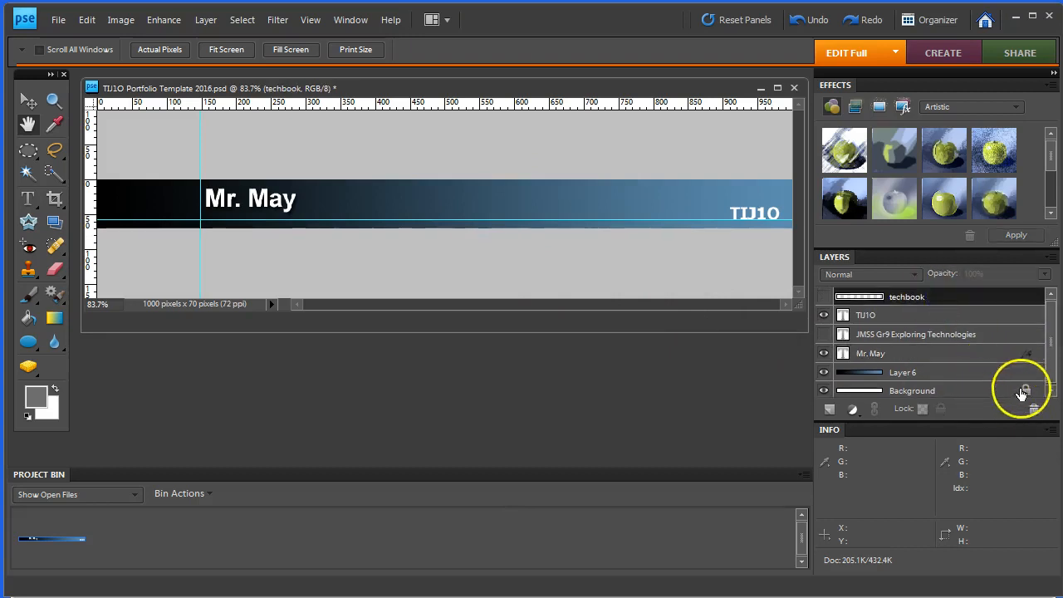
left_click(1033, 409)
left_click(505, 239)
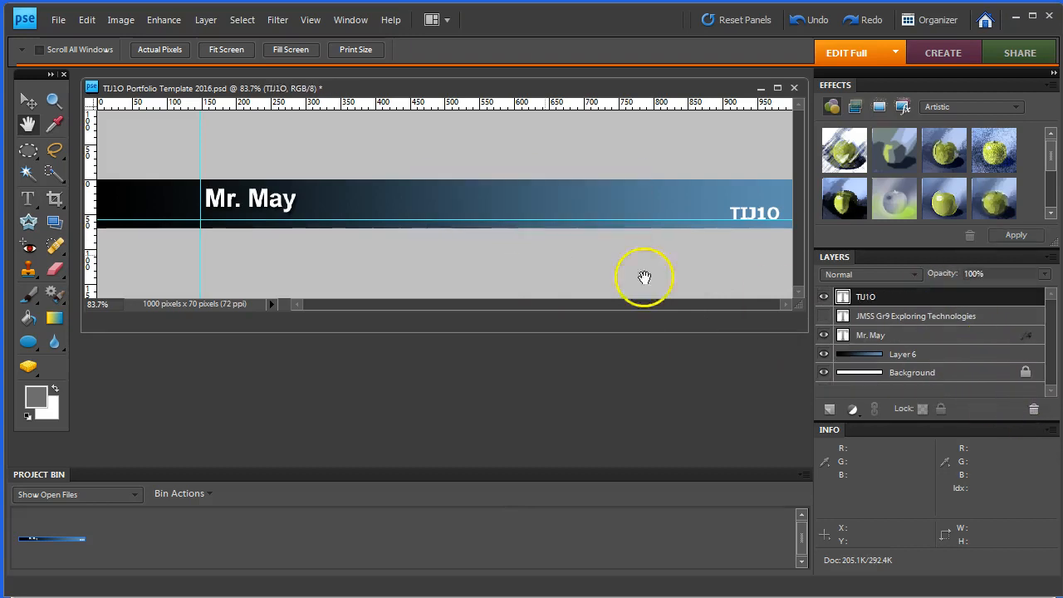
- Check what the three remaining text layers contribute by toggling each one's visibility and restoring it
left_click(824, 315)
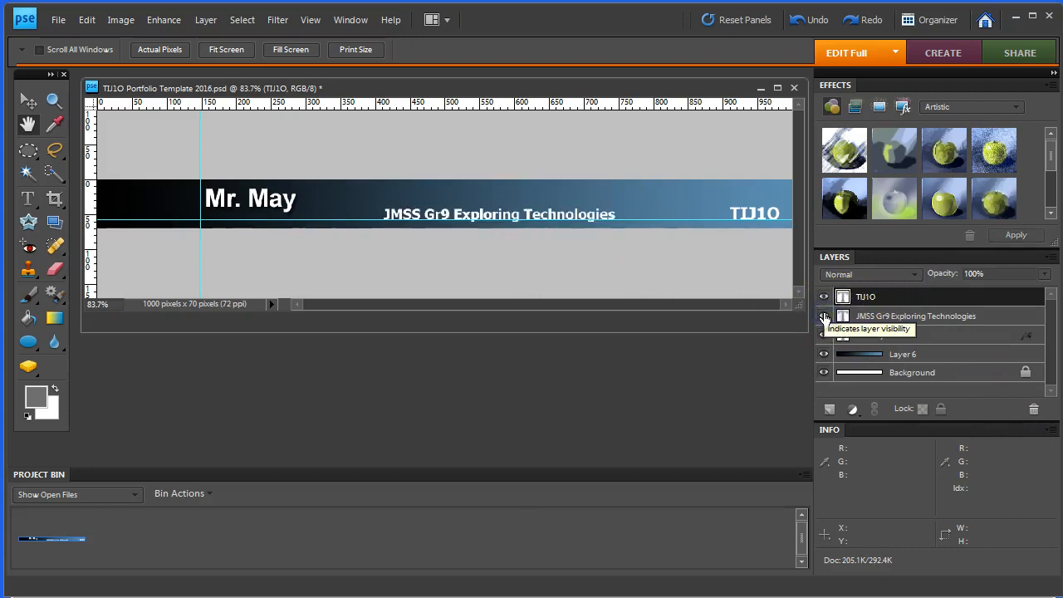
left_click(824, 316)
left_click(824, 297)
left_click(824, 296)
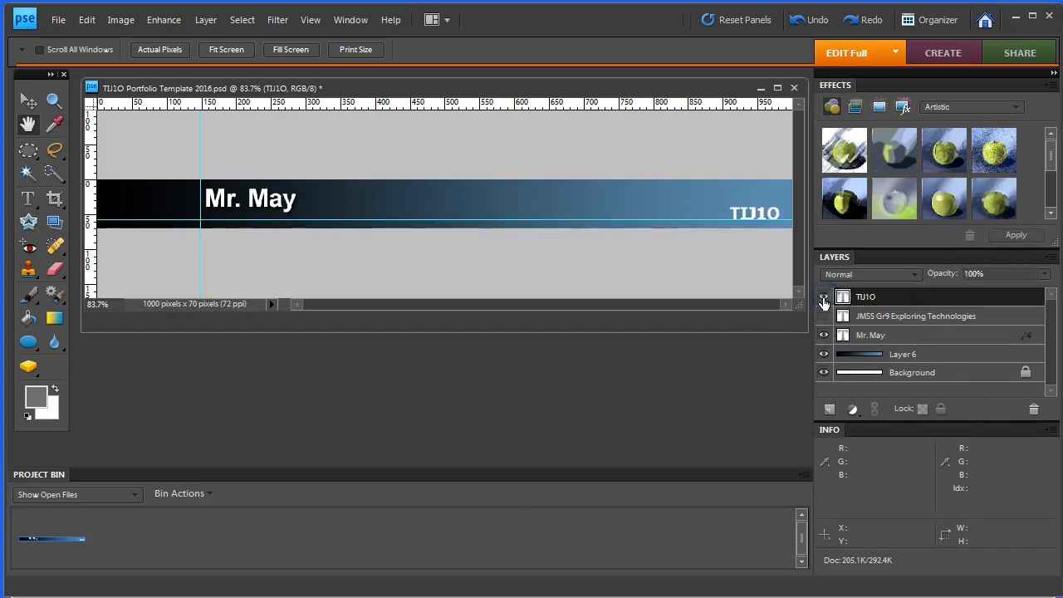
left_click(822, 336)
left_click(822, 335)
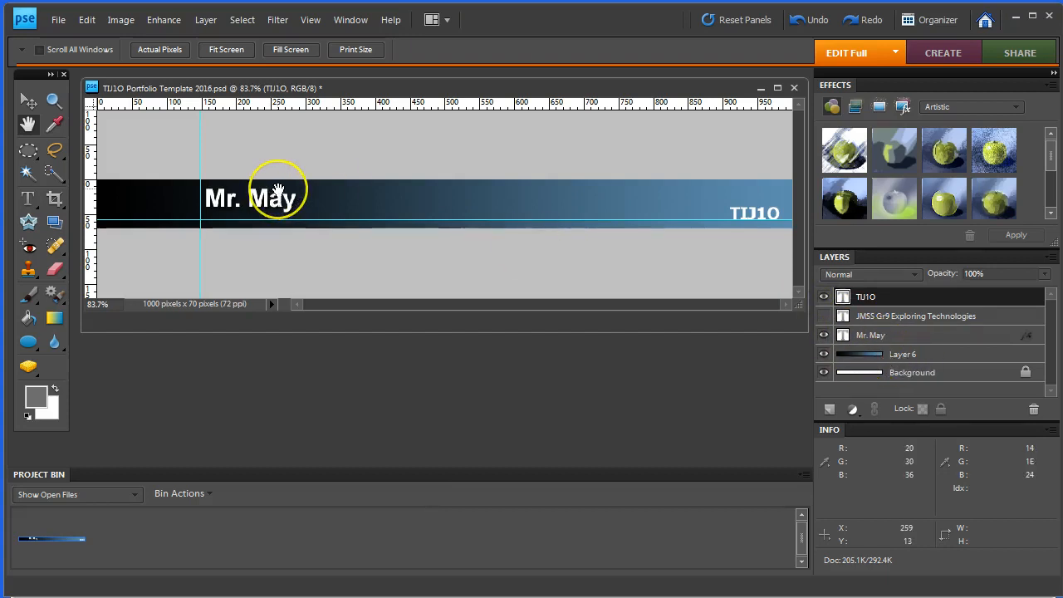
- Switch to Chrome and bring up the TIJ1O Googlesites_Banner page with the banner customization instructions
key("alt+Tab")
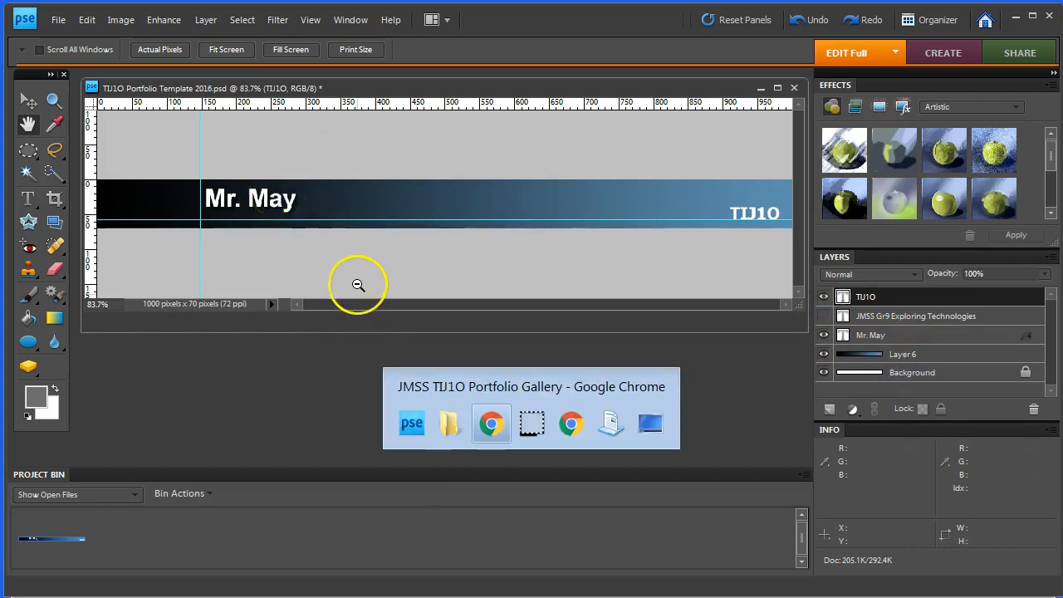
key("alt+Tab")
key("alt+Tab")
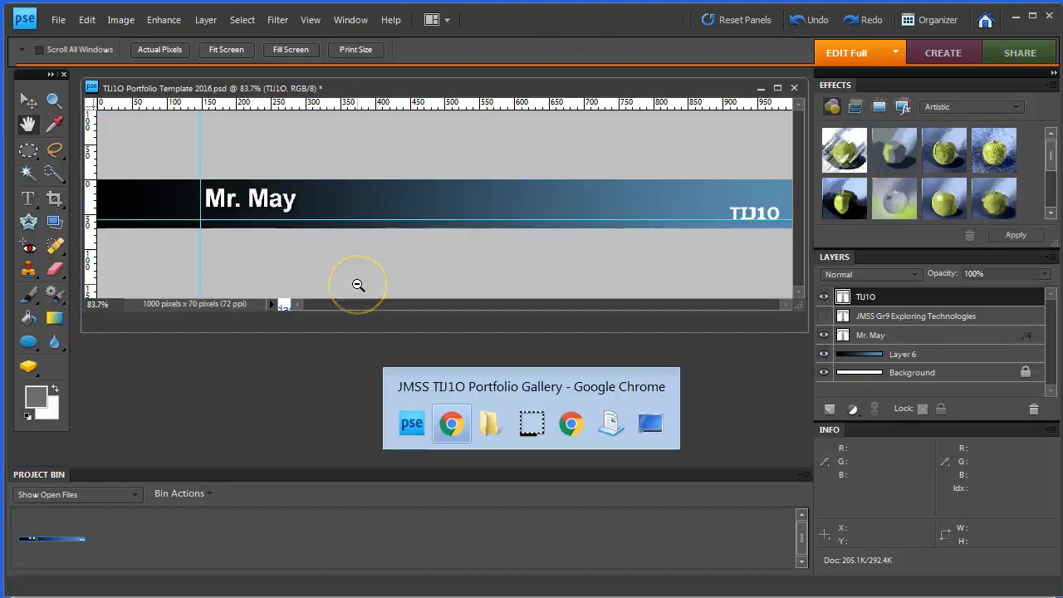
key("alt+Tab")
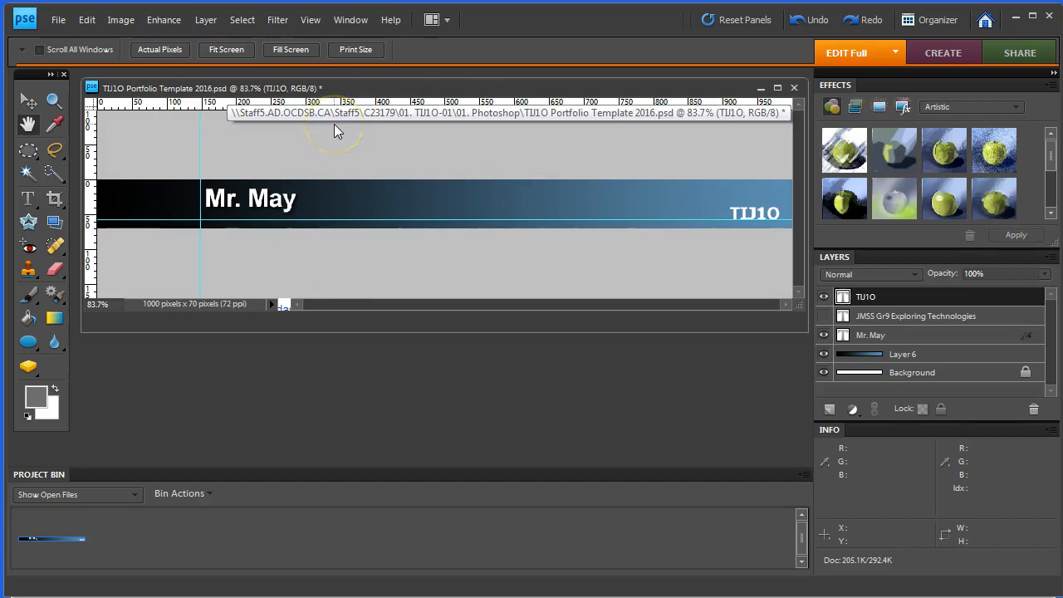
key("alt+Tab")
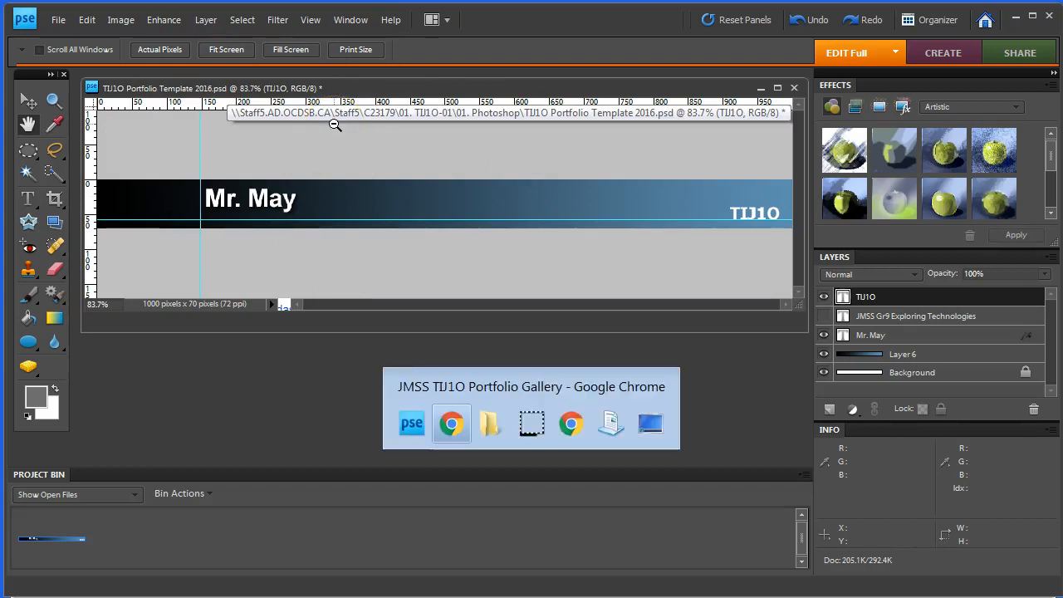
key("Tab")
key("Tab")
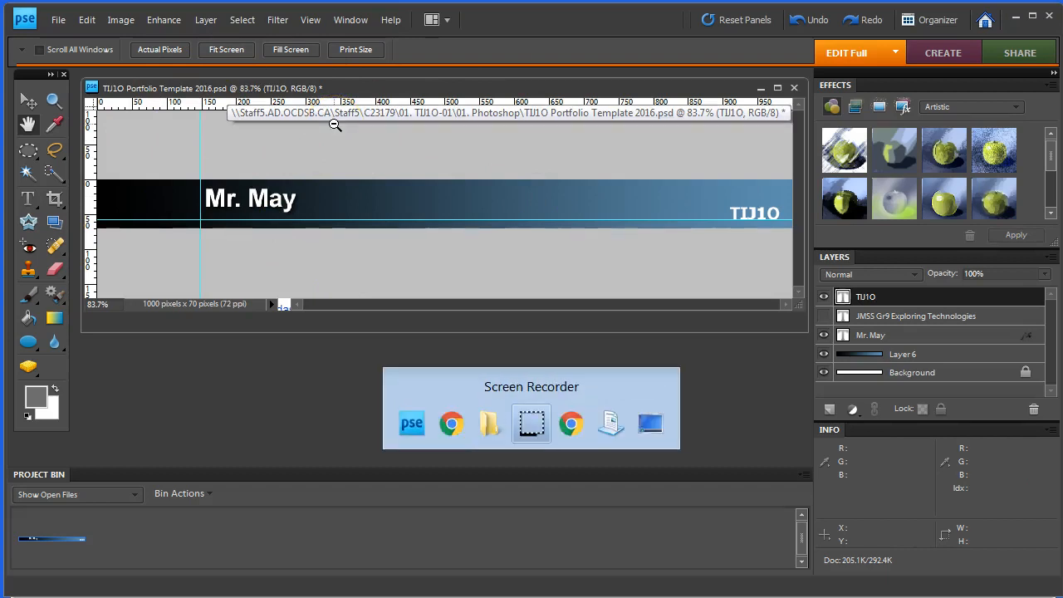
key("Tab")
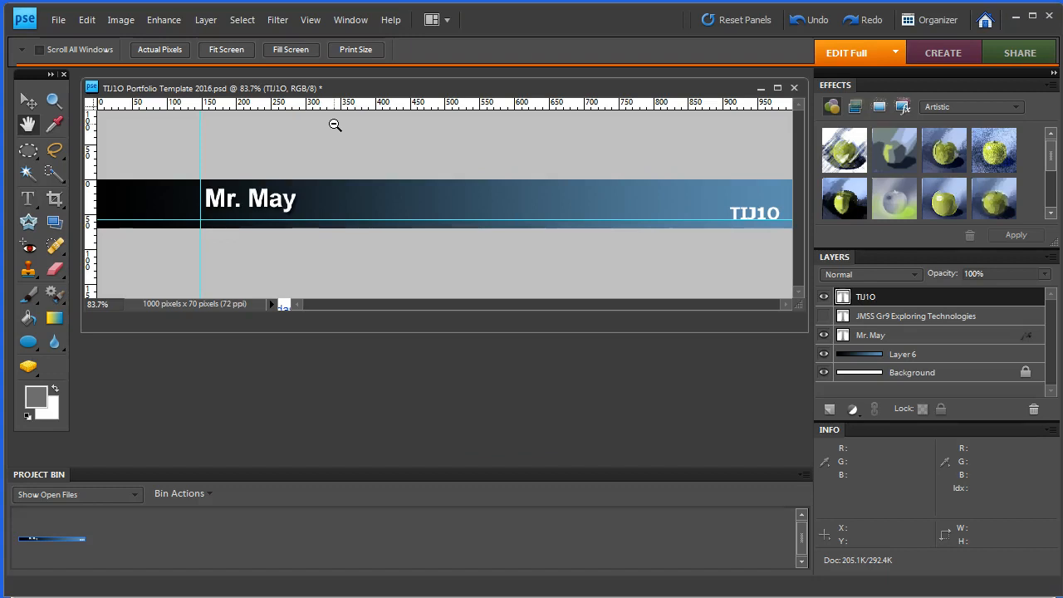
key("alt+Tab")
key("Tab")
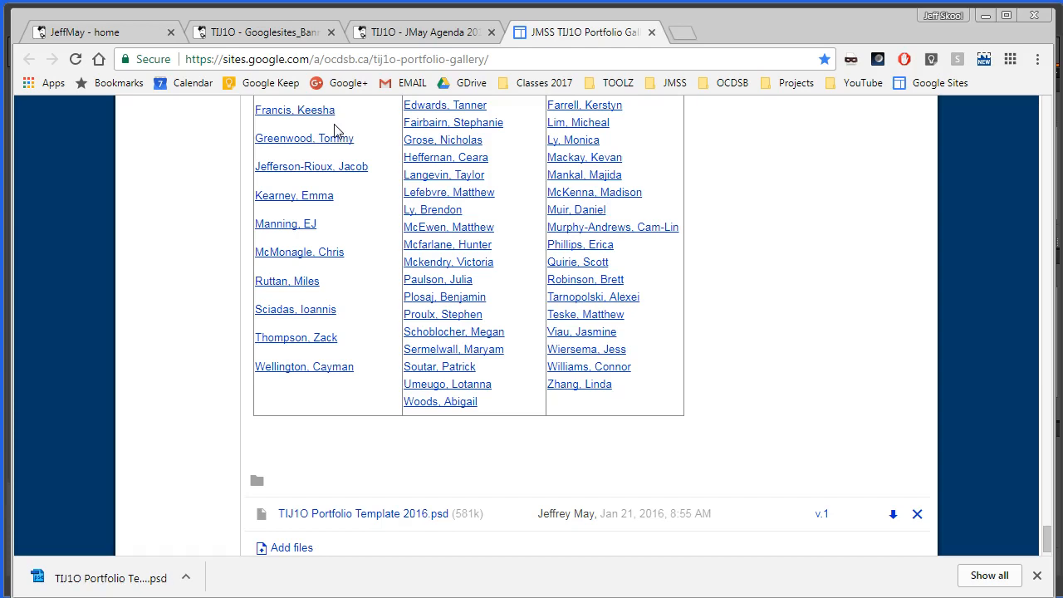
left_click(391, 32)
left_click(282, 31)
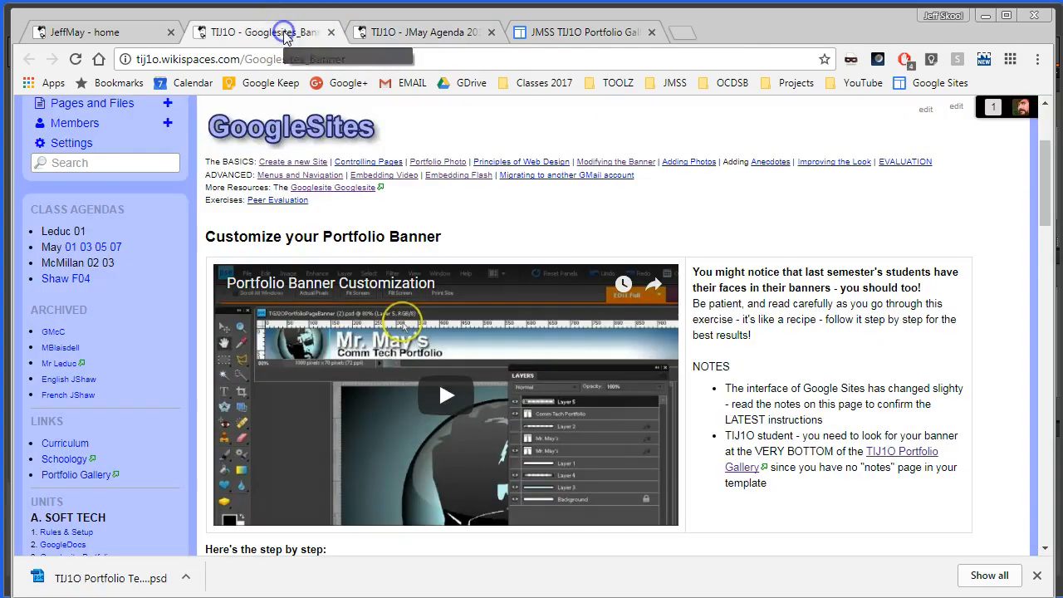
- Read the step-by-step instructions on hiding layers, changing the text and adding the student picture to the banner
left_click_drag(1038, 229, 1046, 272)
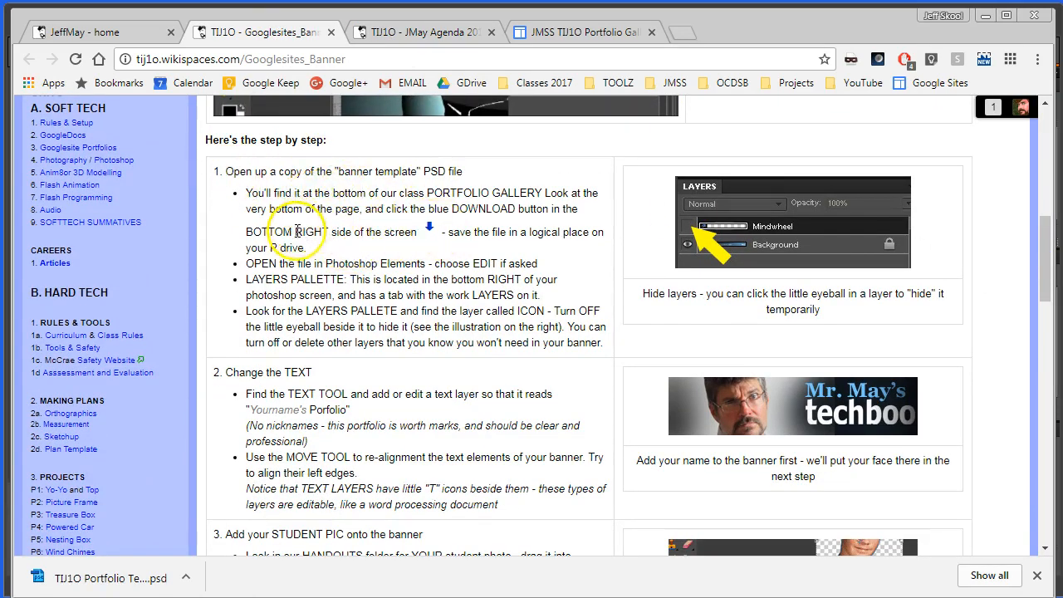
left_click_drag(258, 279, 371, 279)
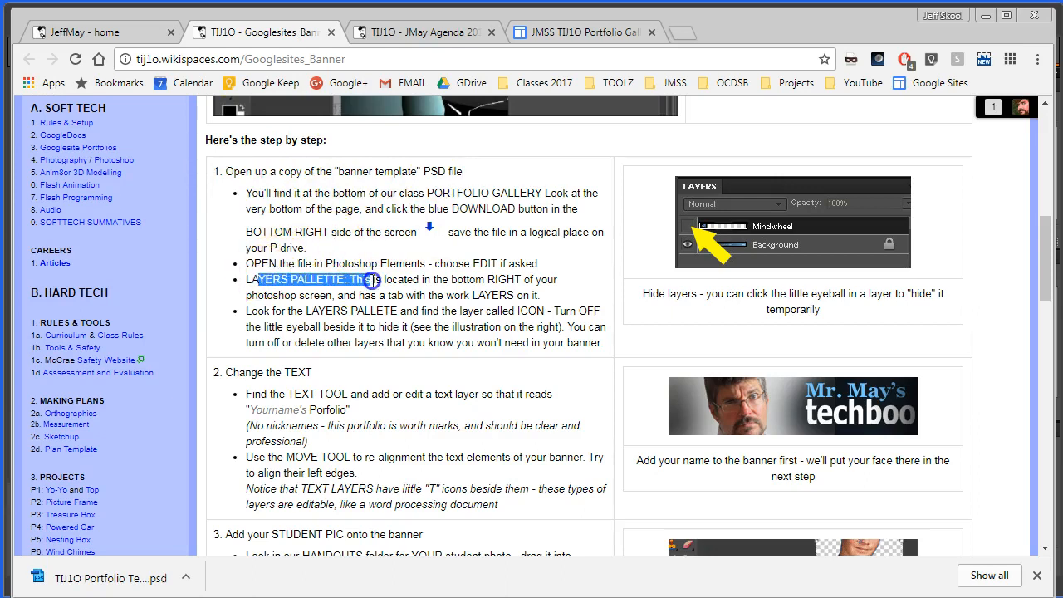
left_click_drag(247, 296, 362, 342)
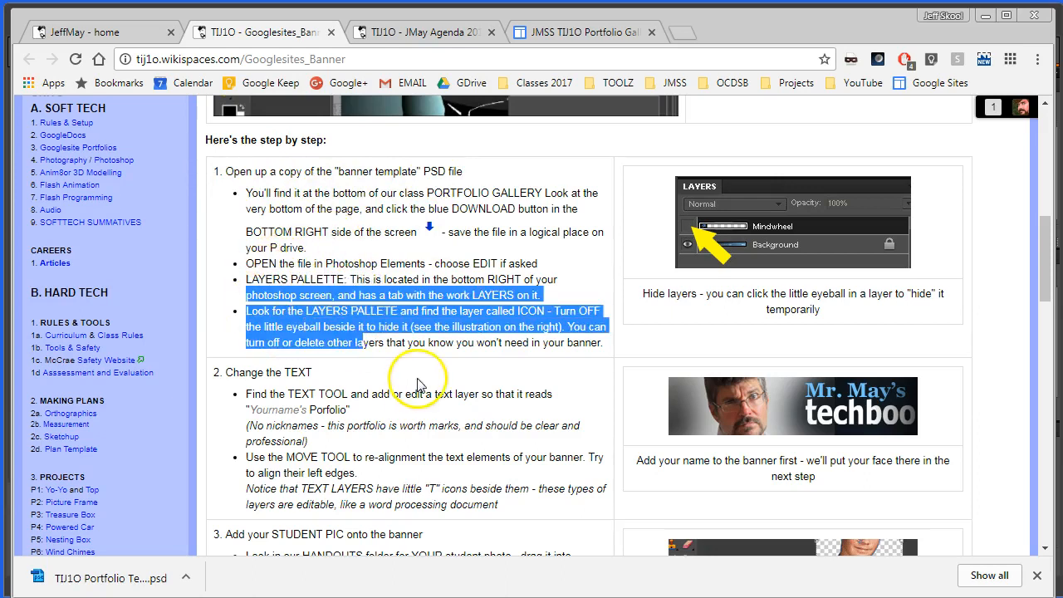
scroll(349, 332, "down", 1)
left_click(248, 289)
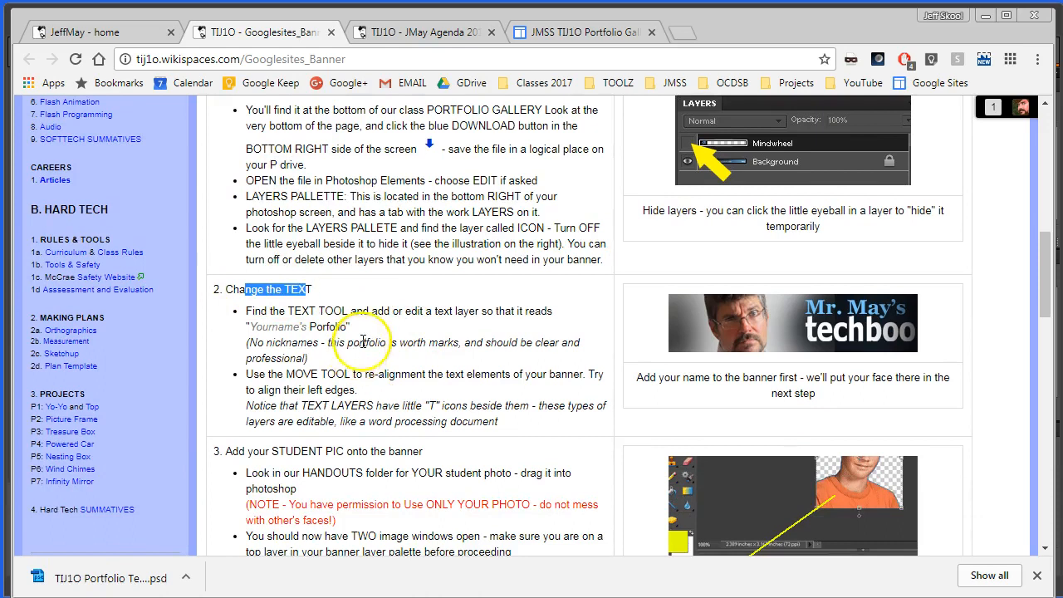
scroll(337, 353, "down", 1)
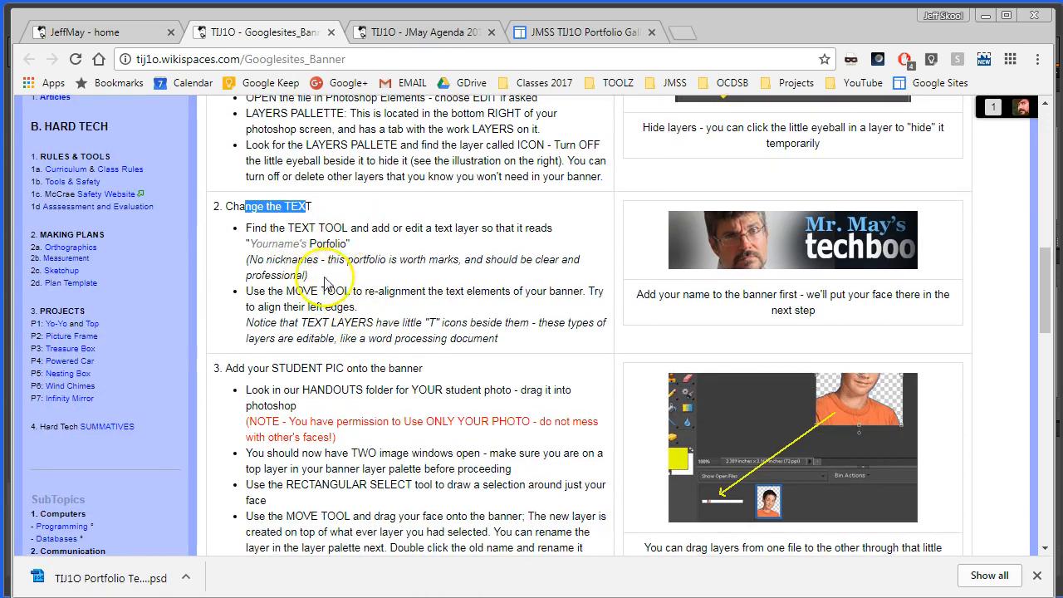
left_click(253, 214)
scroll(267, 241, "down", 2)
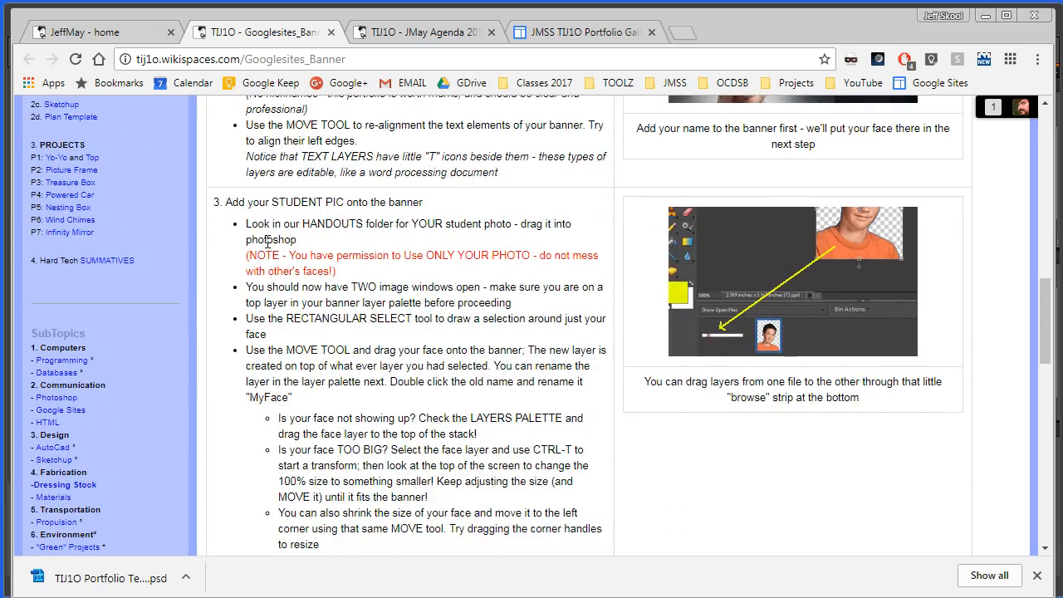
scroll(267, 241, "down", 1)
left_click_drag(223, 119, 456, 126)
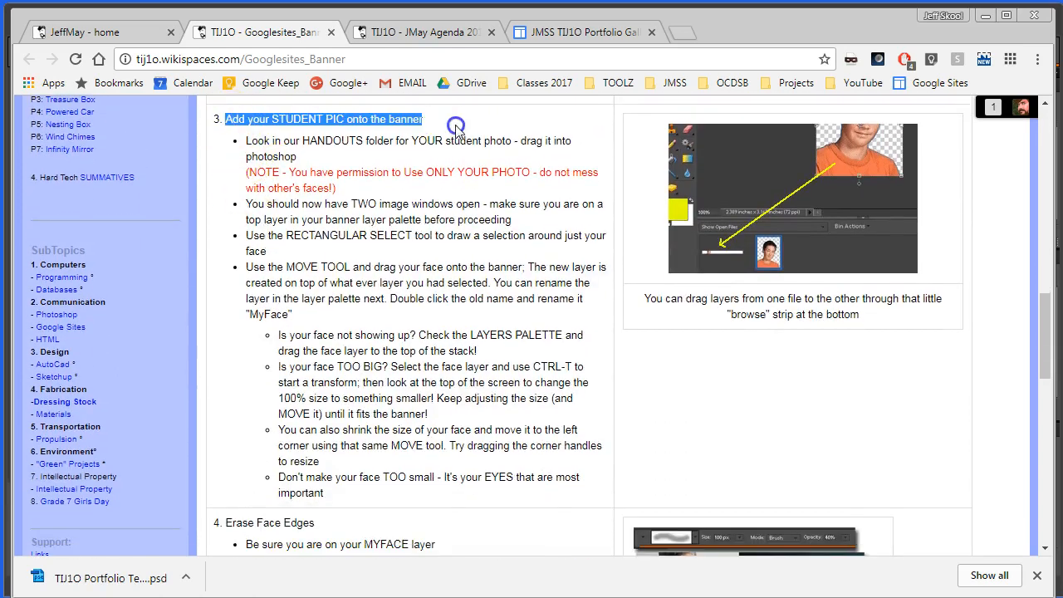
left_click(456, 127)
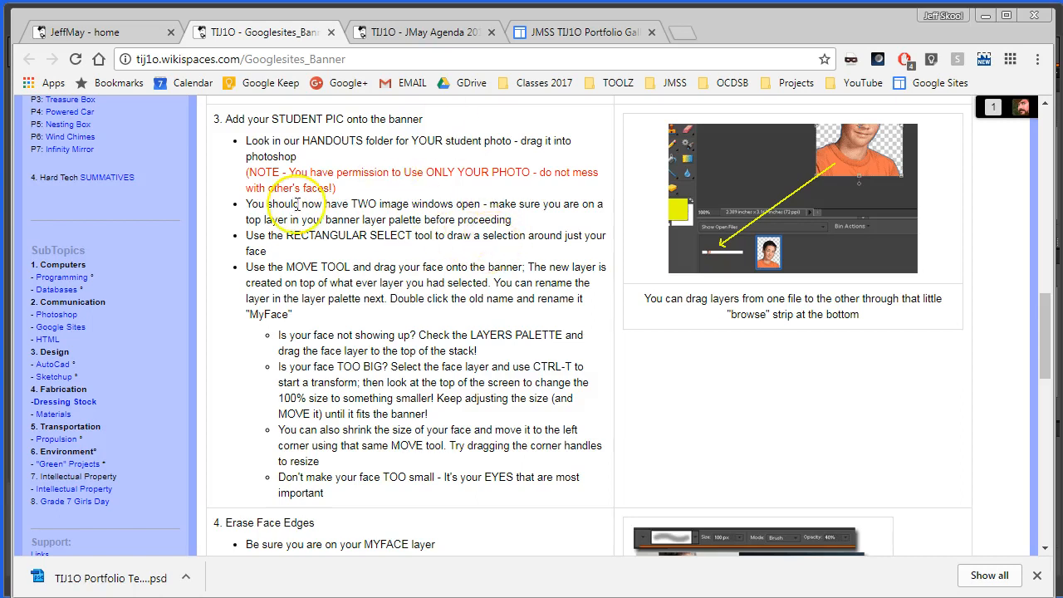
- Return to Photoshop Elements and open the Documents library in Windows Explorer
key("alt+Tab")
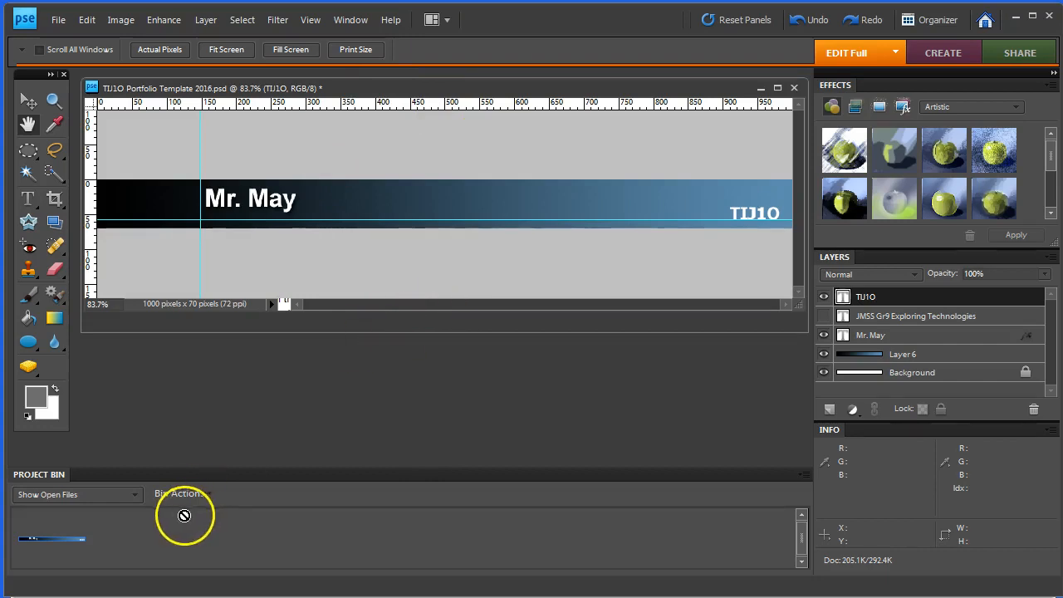
key("super")
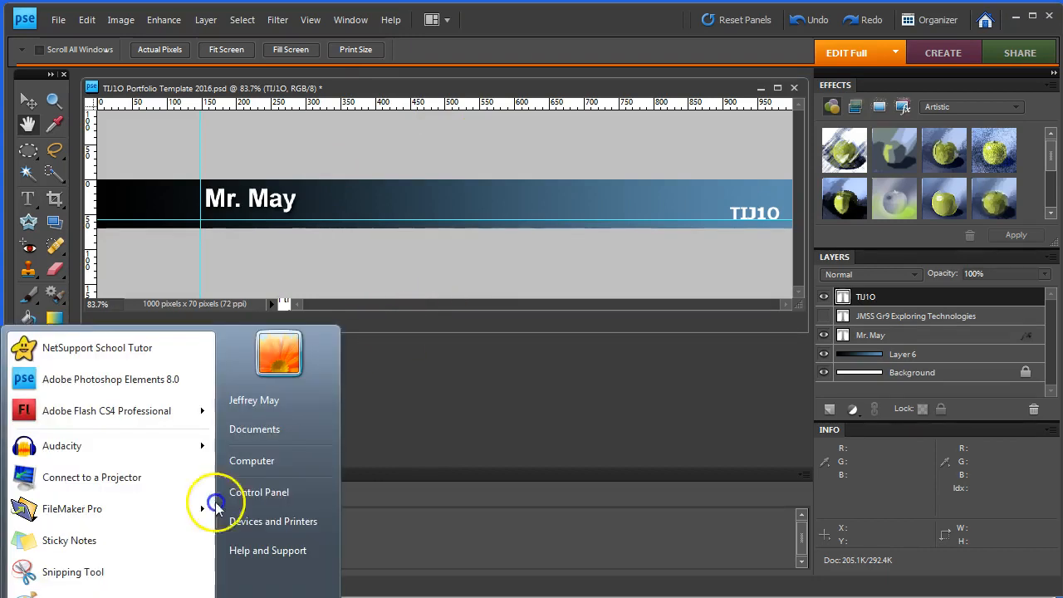
left_click(218, 429)
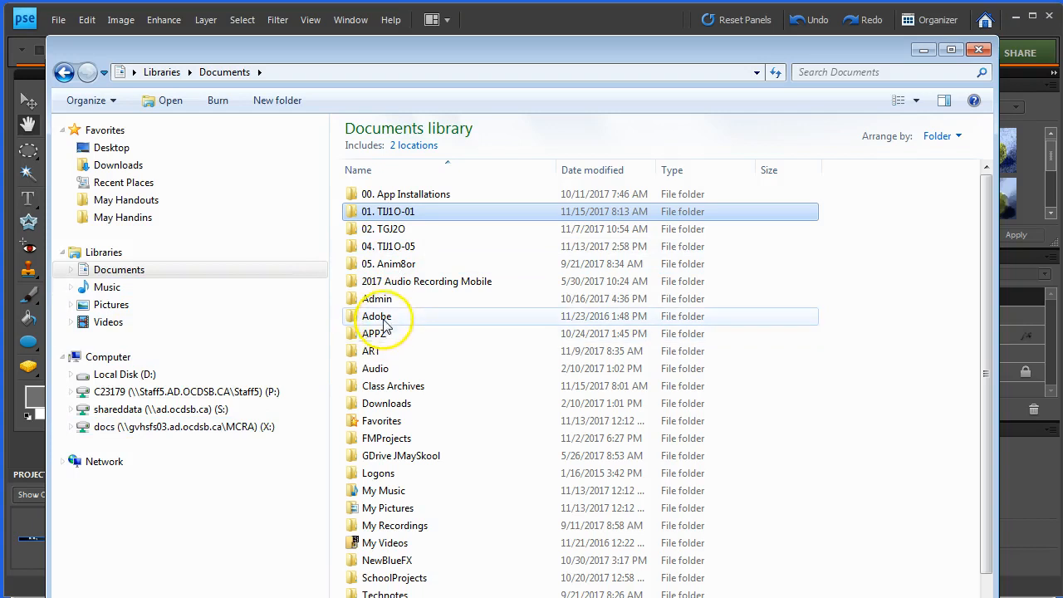
- Look through the Class Archives folder 02. TIJ1O.03 and its 01. Photoshop subfolder for a usable portrait photo
double_click(370, 386)
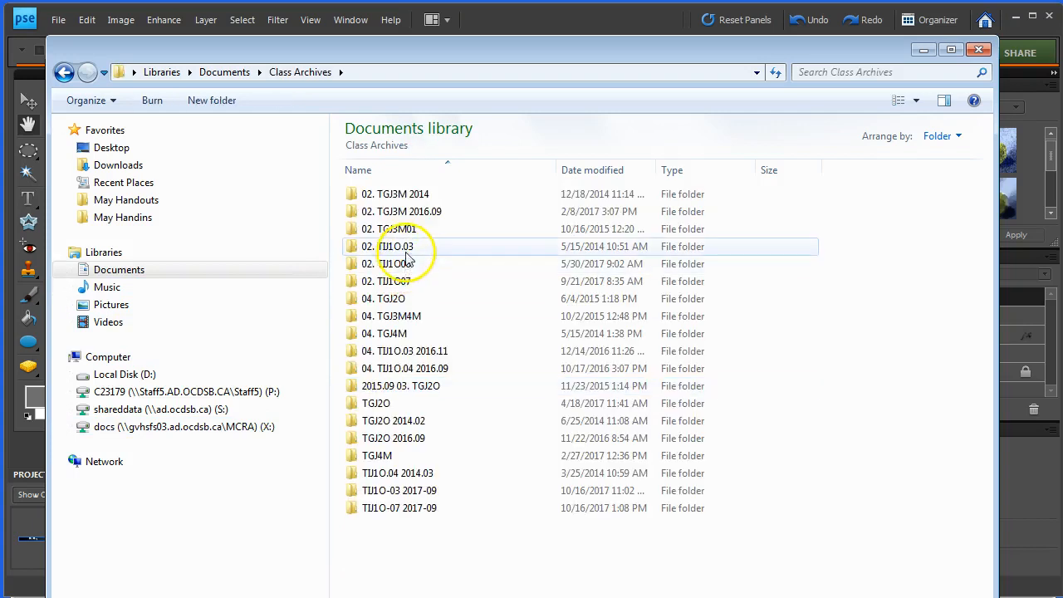
double_click(408, 248)
double_click(402, 198)
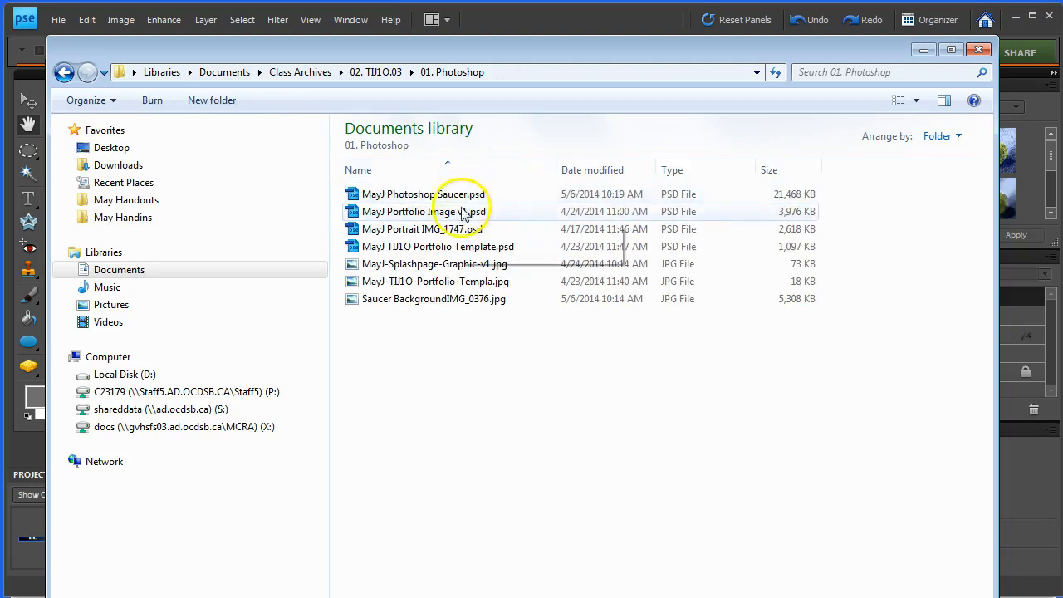
left_click(402, 271)
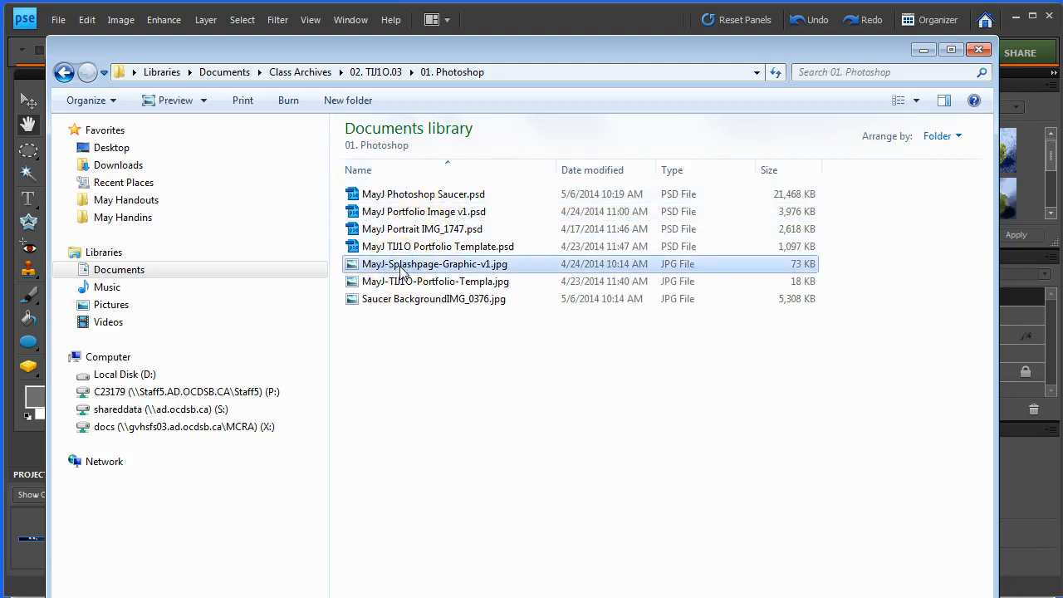
left_click(399, 281)
left_click(409, 301)
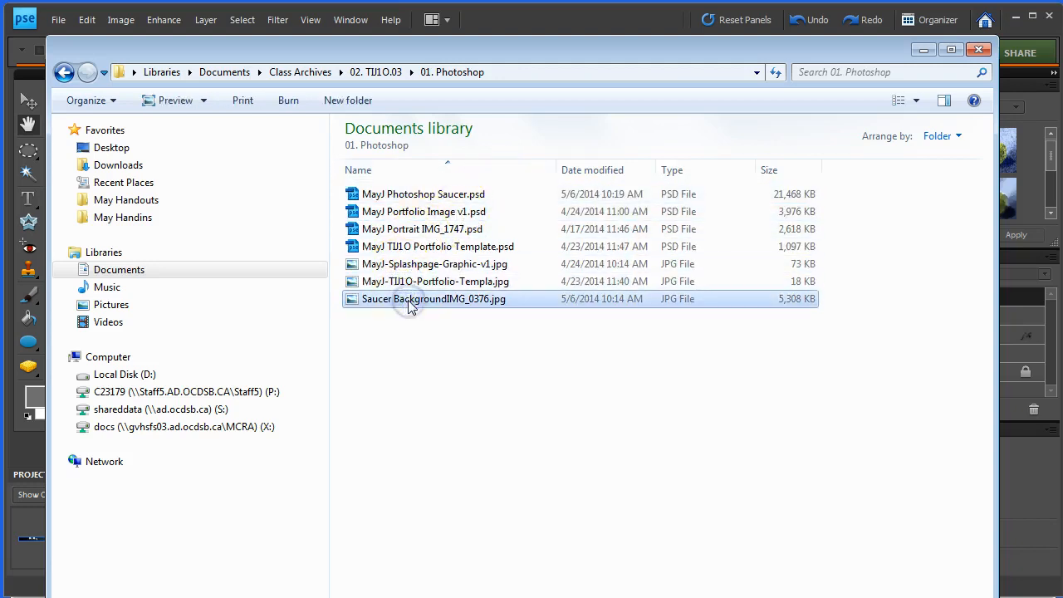
left_click(378, 72)
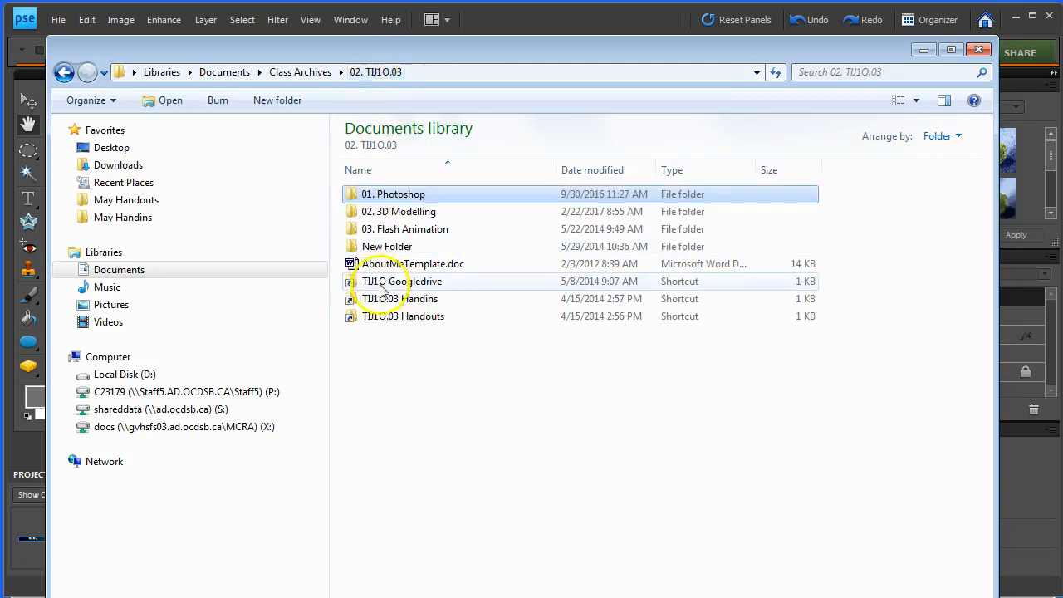
left_click(300, 72)
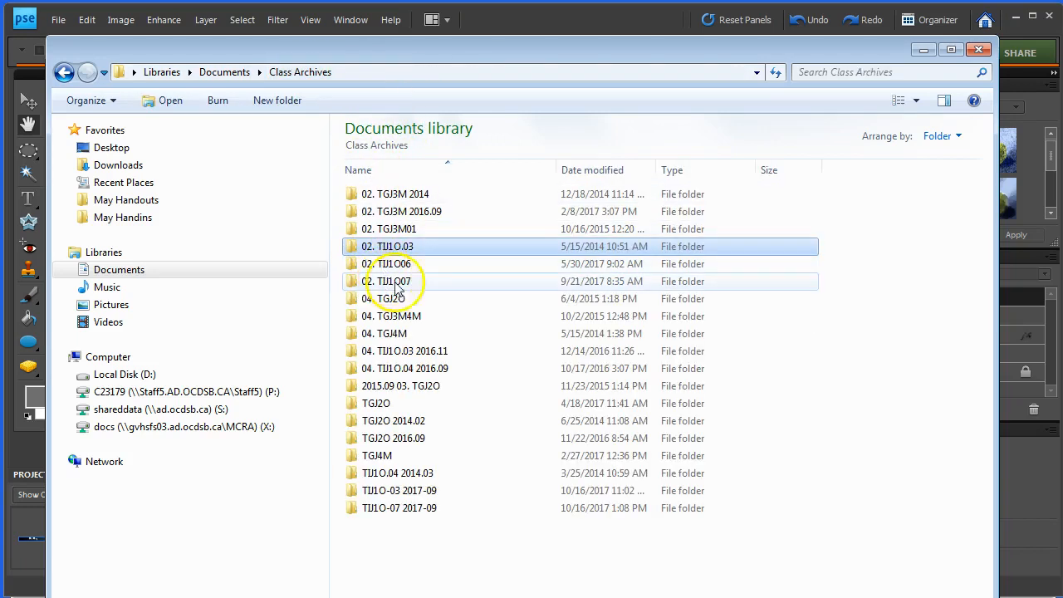
- Check the JPG files in the 02. TGJ3M 2016.09 archive folder for a usable picture
double_click(411, 213)
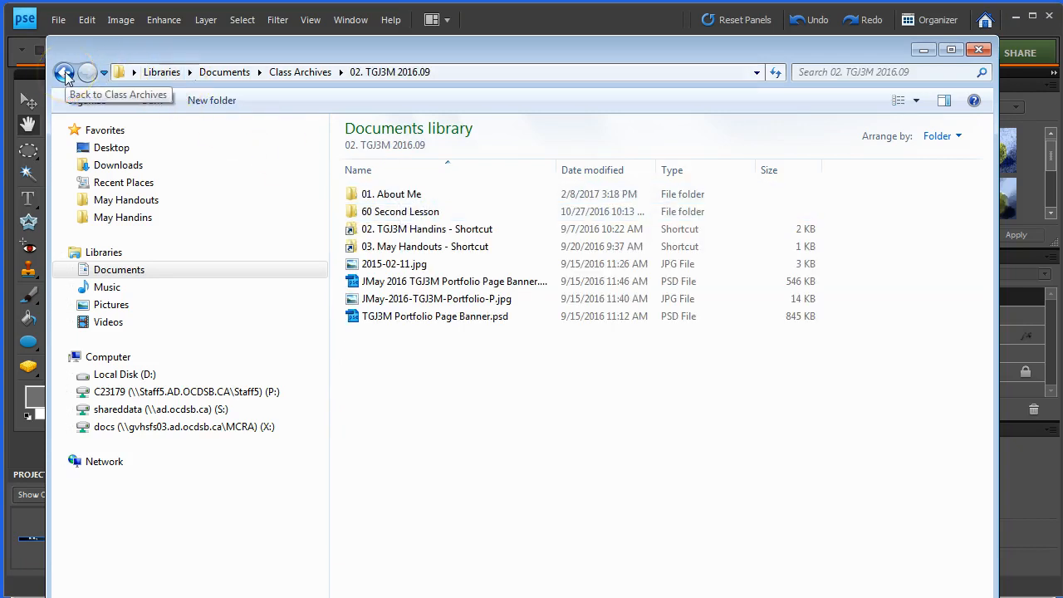
left_click(399, 266)
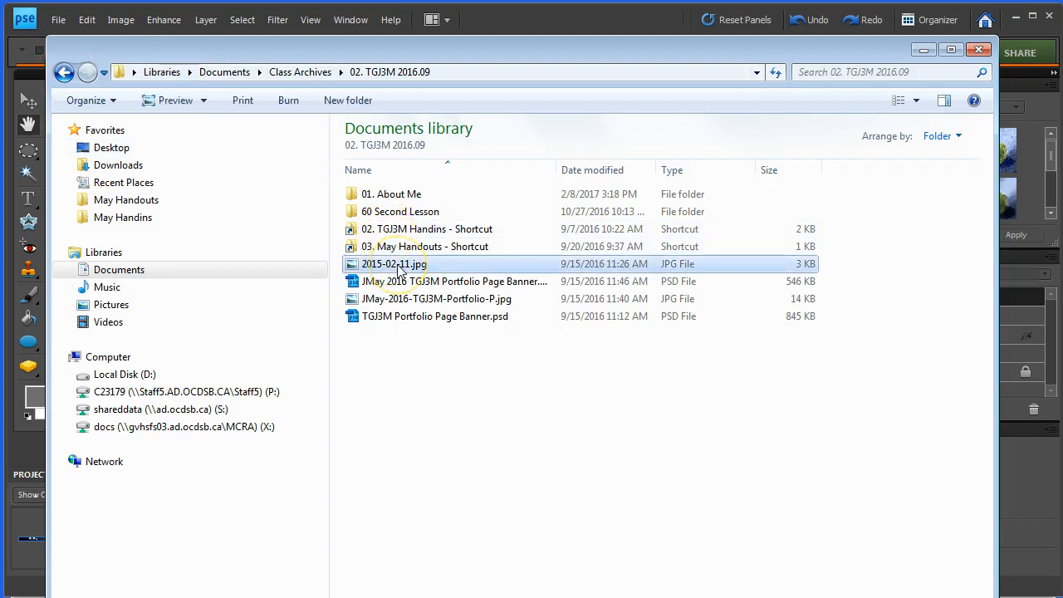
left_click(401, 301)
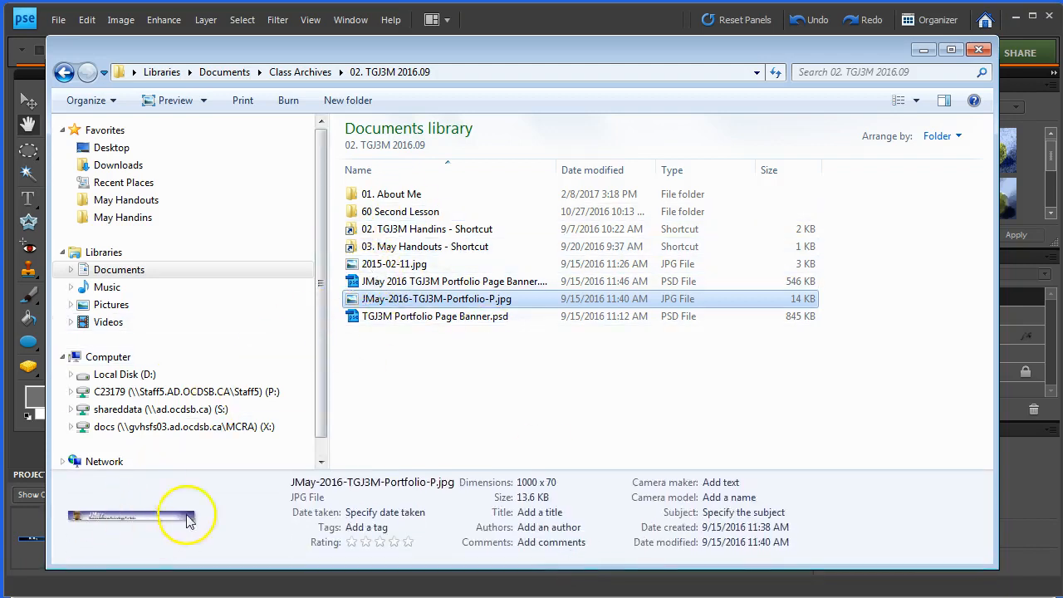
left_click(301, 73)
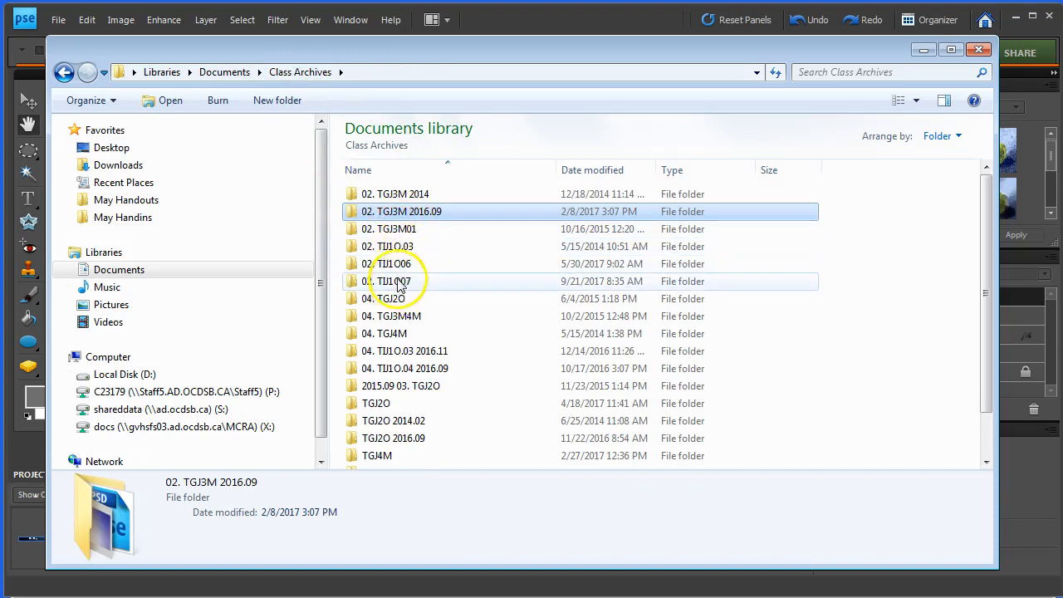
- Find the portrait IMG_2937.JPG in the pictures folder inside 02. TIJ1O06 > 01. Photoshop of the Class Archives
double_click(396, 264)
double_click(385, 194)
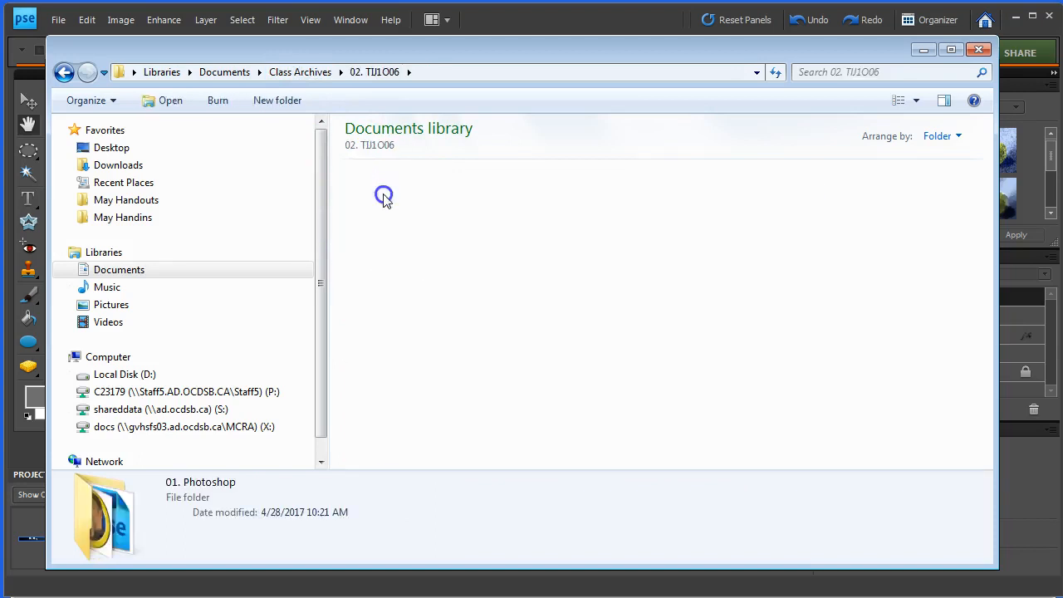
left_click(387, 196)
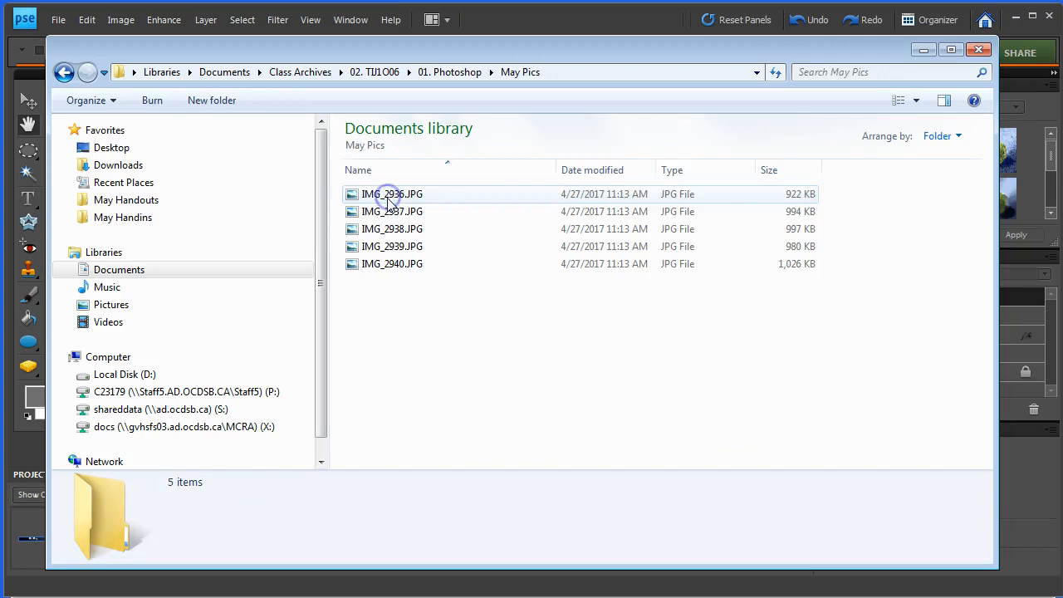
left_click(388, 198)
left_click(390, 213)
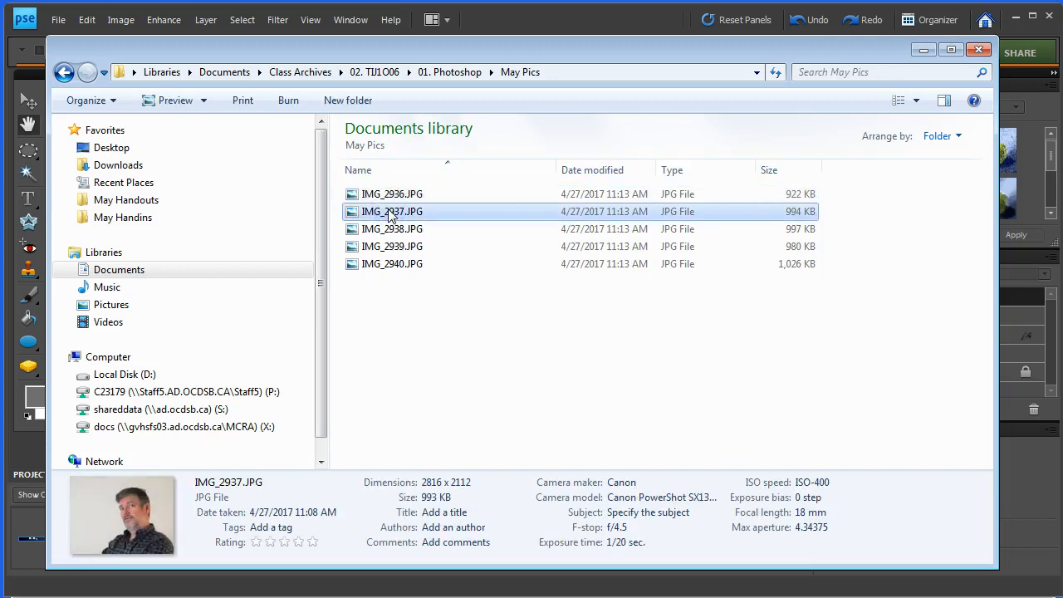
- Open IMG_2937.JPG in Photoshop Elements as a separate document and position its window so the banner stays visible
left_click_drag(431, 55, 769, 92)
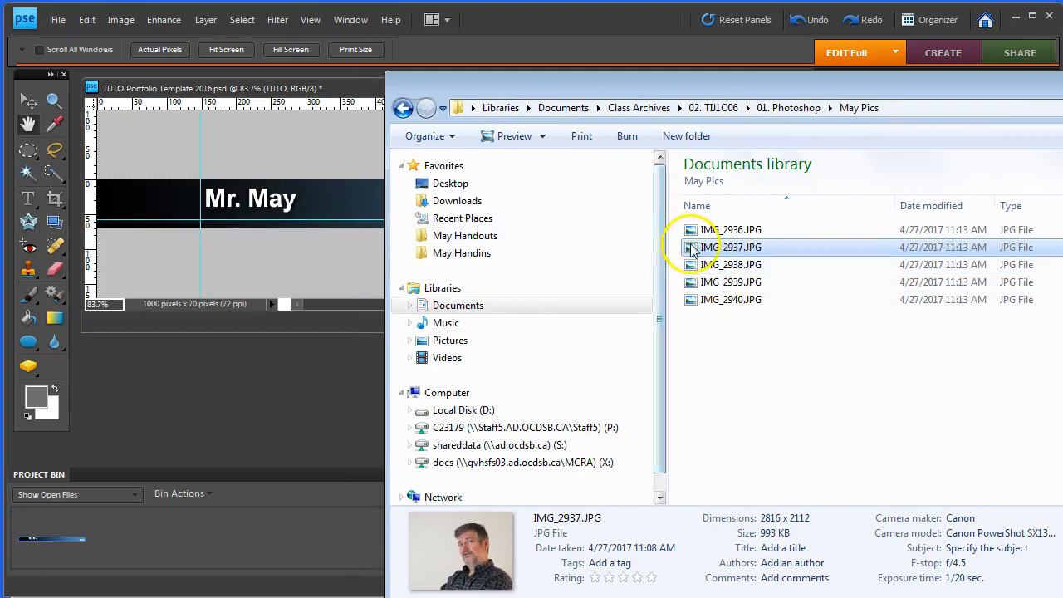
left_click_drag(692, 251, 376, 230)
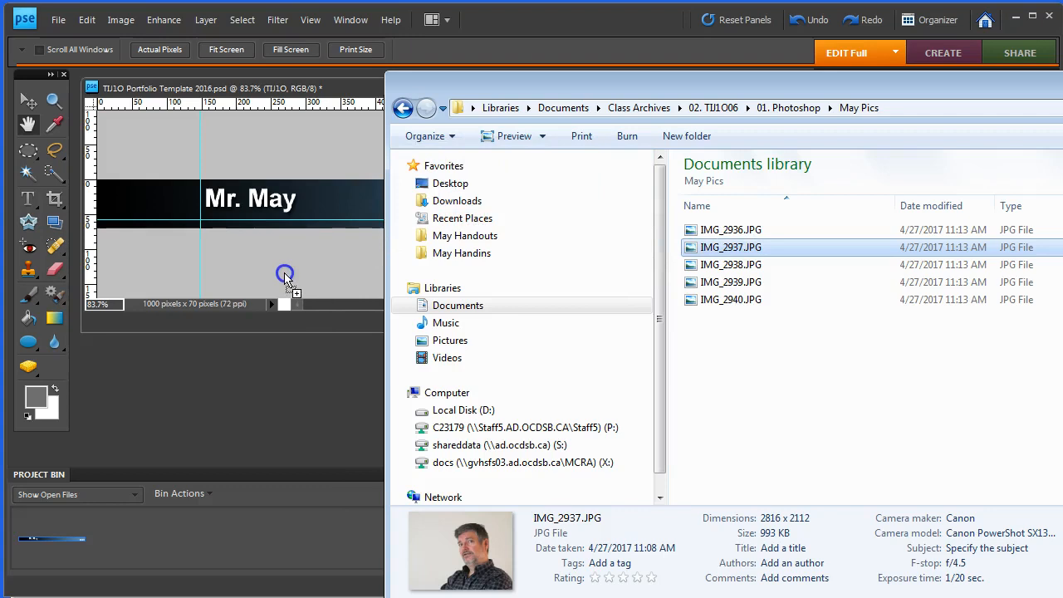
left_click_drag(285, 276, 283, 273)
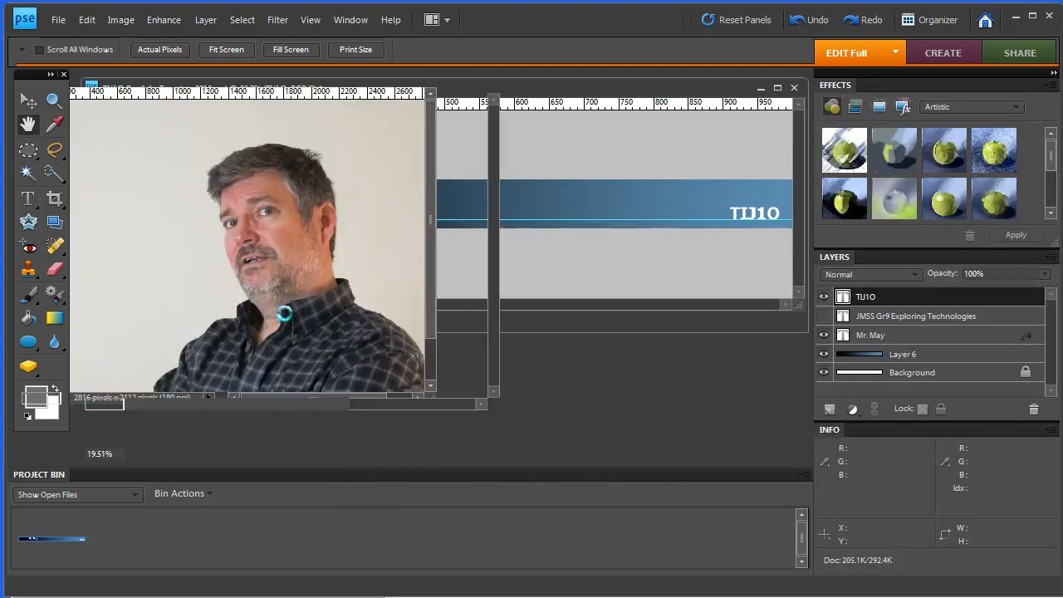
left_click_drag(415, 80, 611, 298)
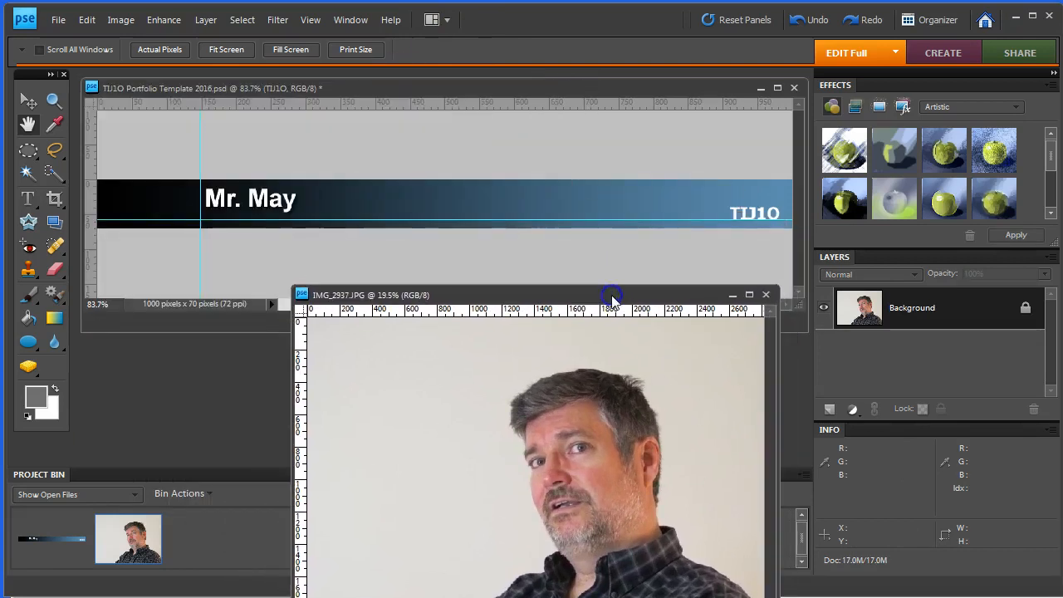
left_click(344, 166)
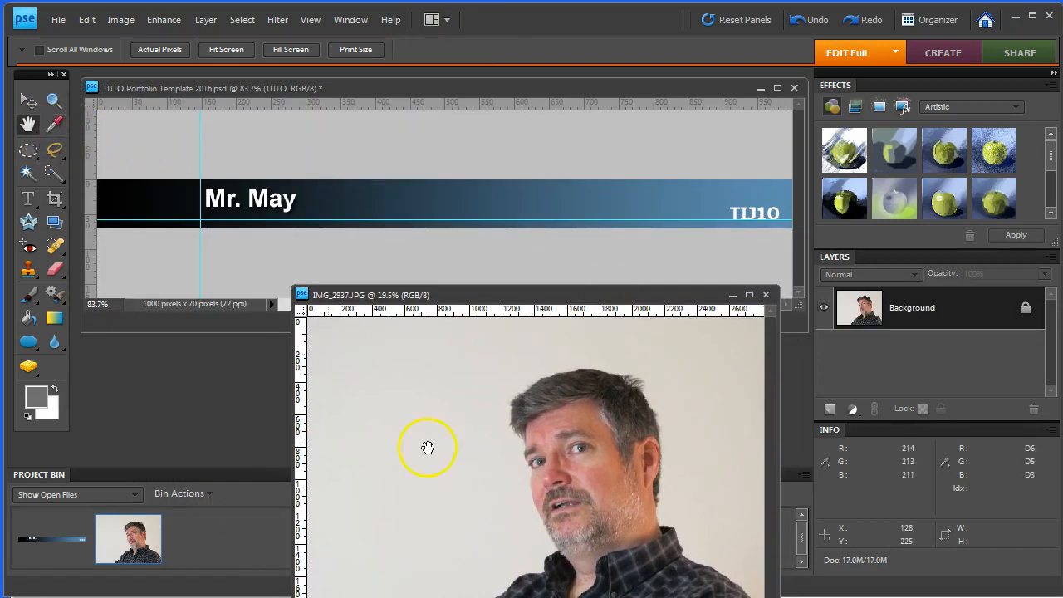
left_click_drag(408, 301, 407, 234)
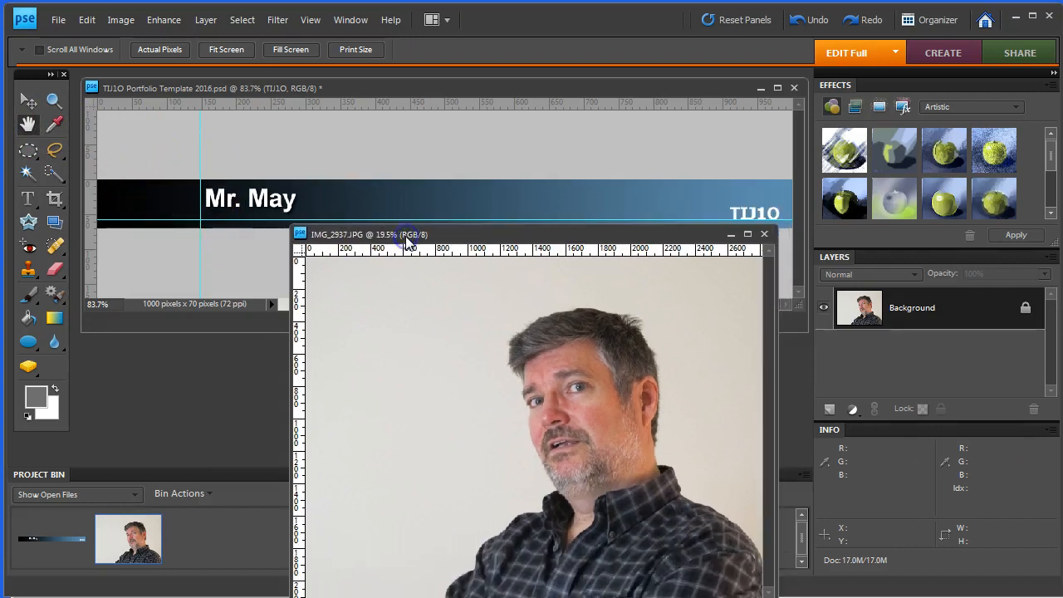
- Select the head and shoulders in IMG_2937.JPG with a Rectangular Marquee of about 2090 x 1708 pixels
left_click(28, 152)
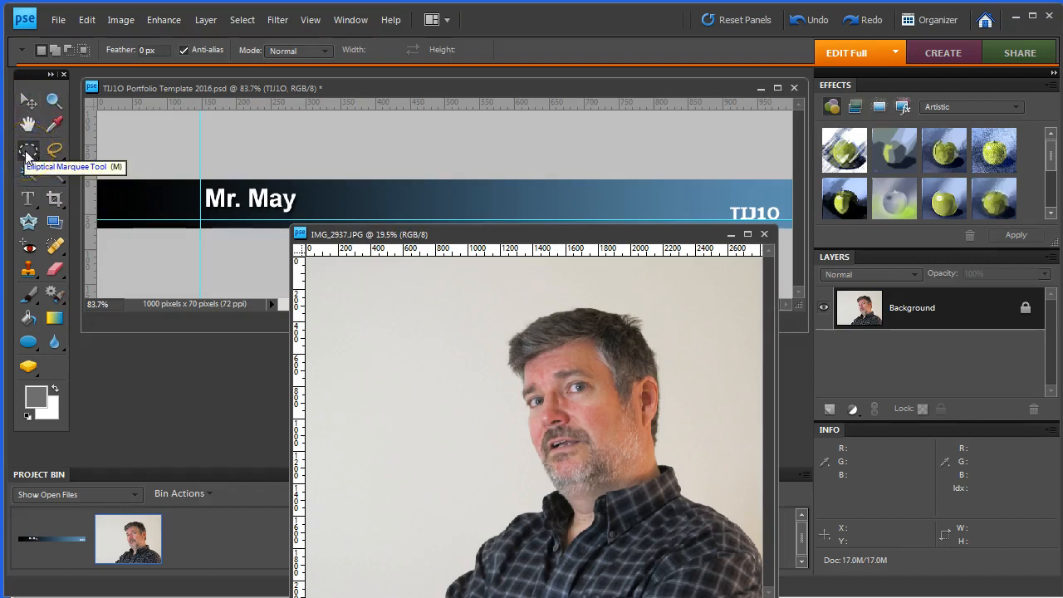
left_click_drag(27, 155, 96, 158)
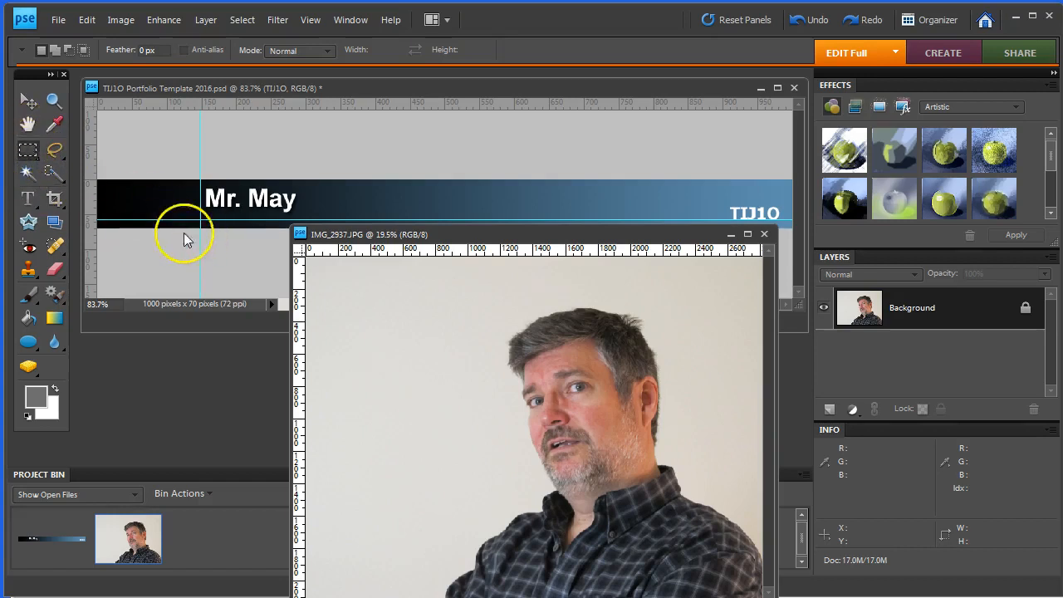
left_click_drag(405, 275, 743, 550)
- Copy the selected photo area into the banner document as a new layer and minimize the photo's window
left_click(28, 101)
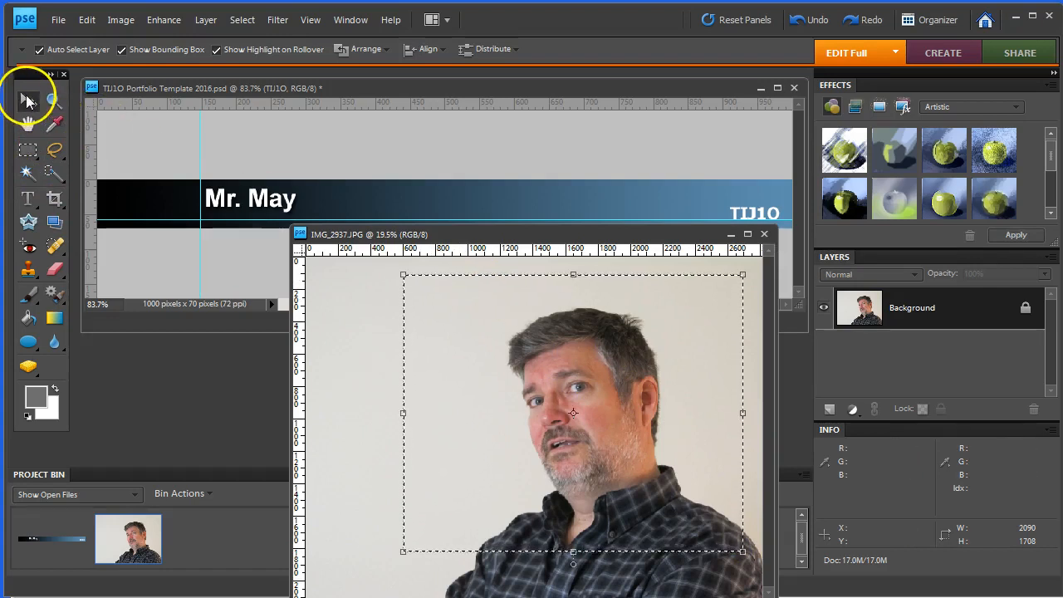
left_click_drag(607, 415, 259, 207)
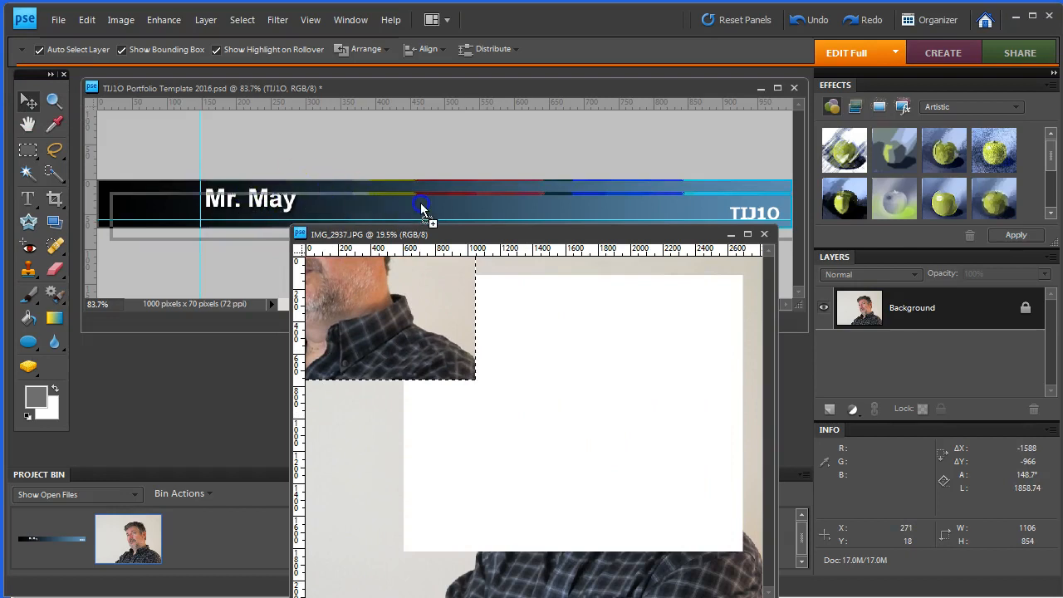
left_click_drag(458, 201, 500, 252)
left_click(547, 420)
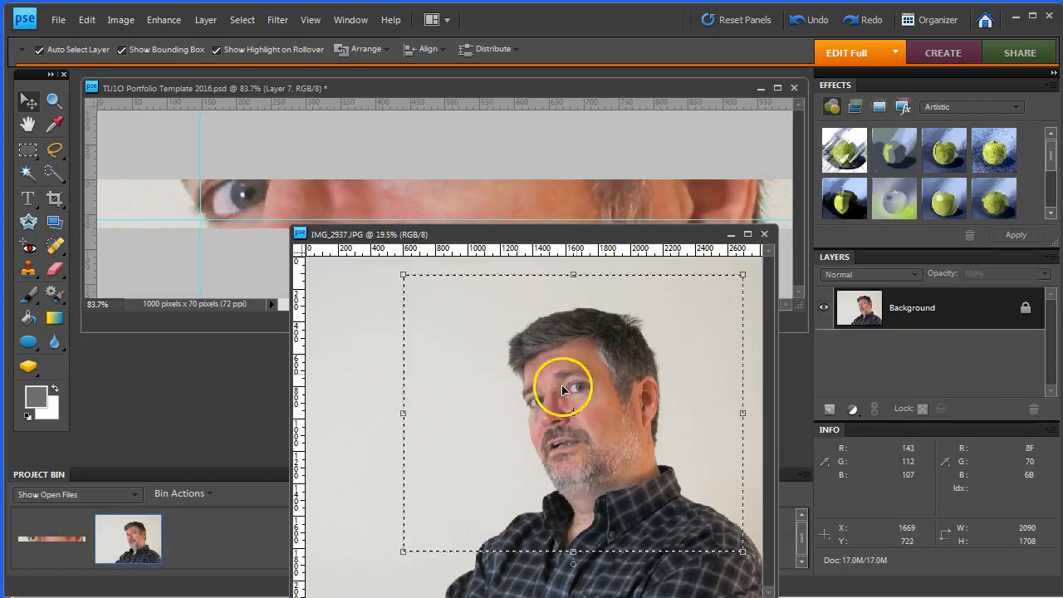
left_click(272, 81)
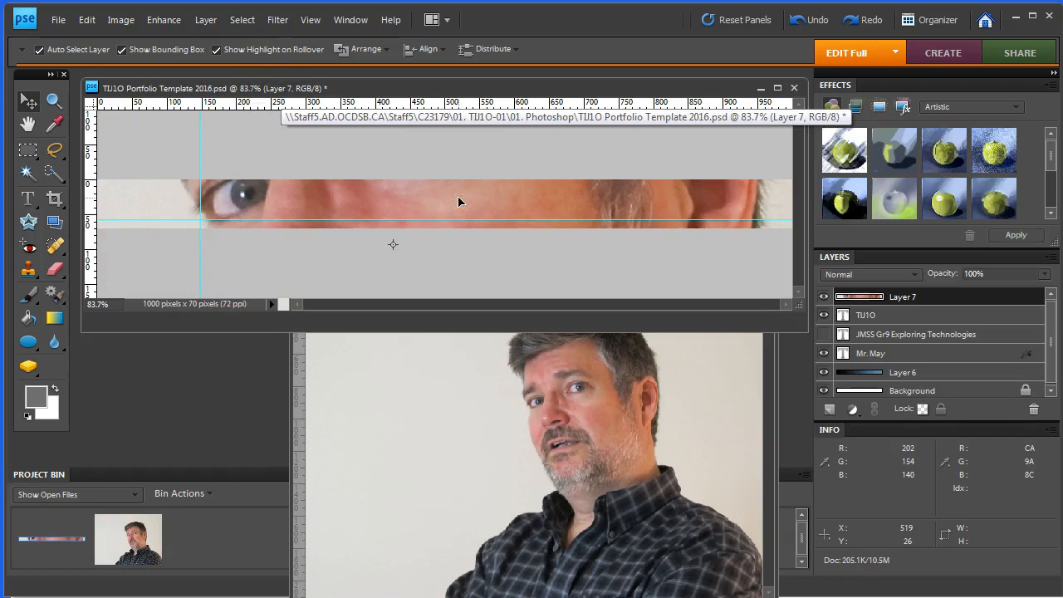
left_click(662, 386)
left_click(735, 232)
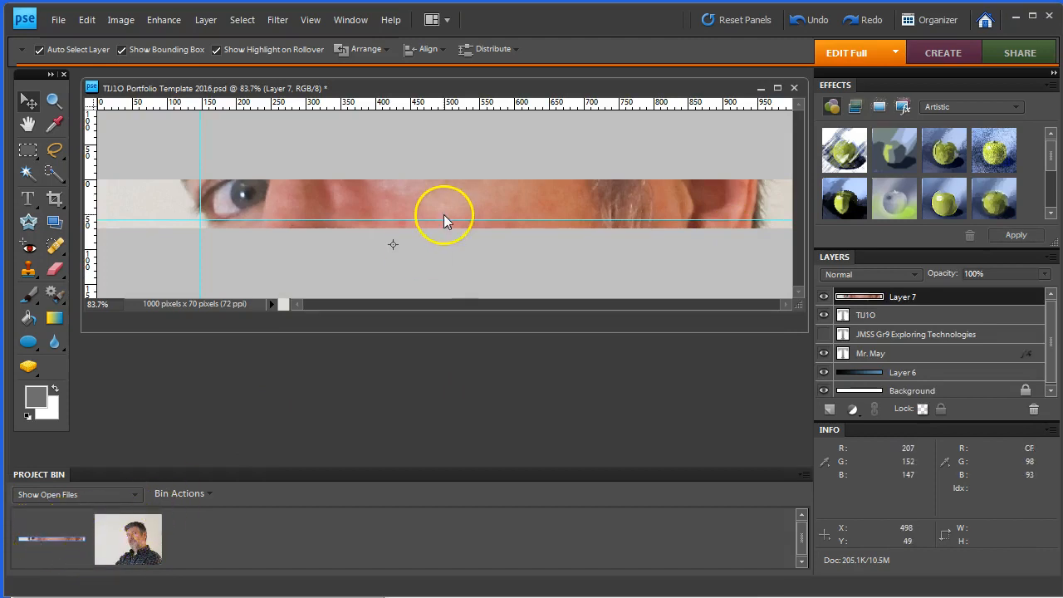
- Reorder the photo layer to sit directly above Layer 6, beneath the text layers, and shift the photo slightly
left_click_drag(438, 203, 446, 204)
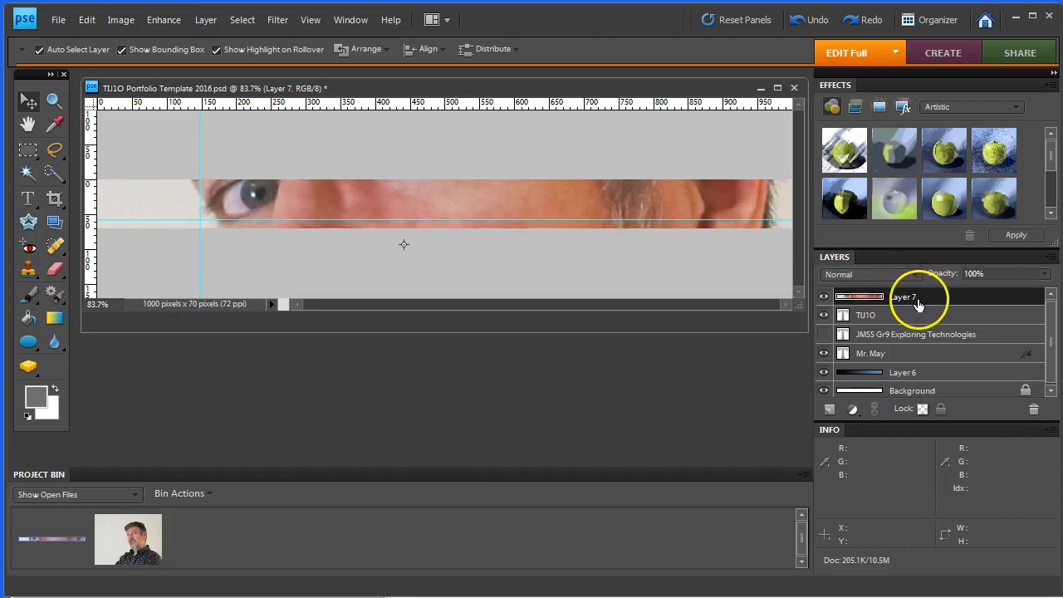
left_click_drag(935, 300, 938, 347)
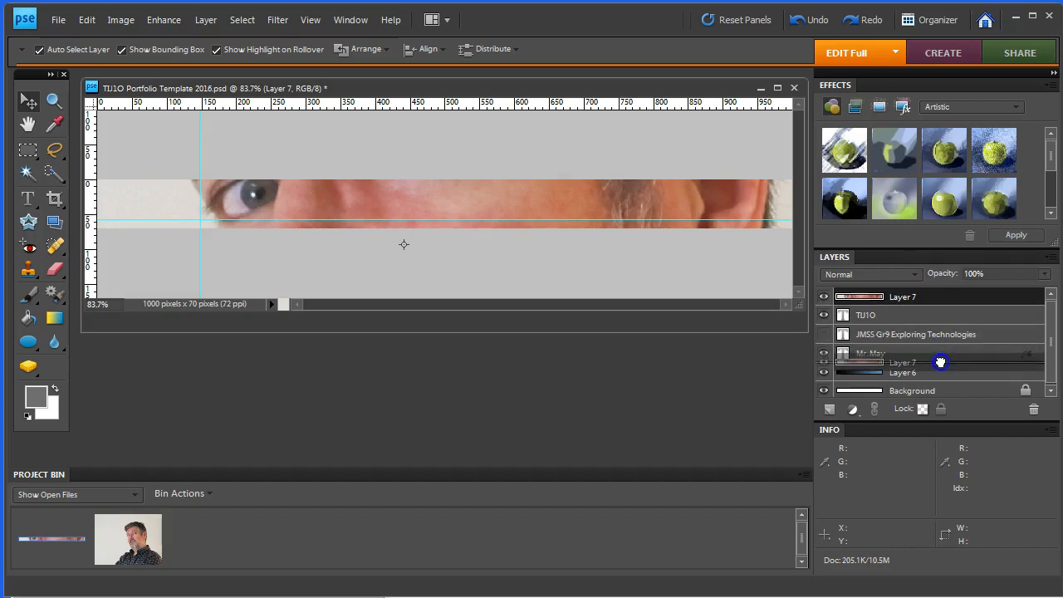
left_click_drag(940, 362, 940, 363)
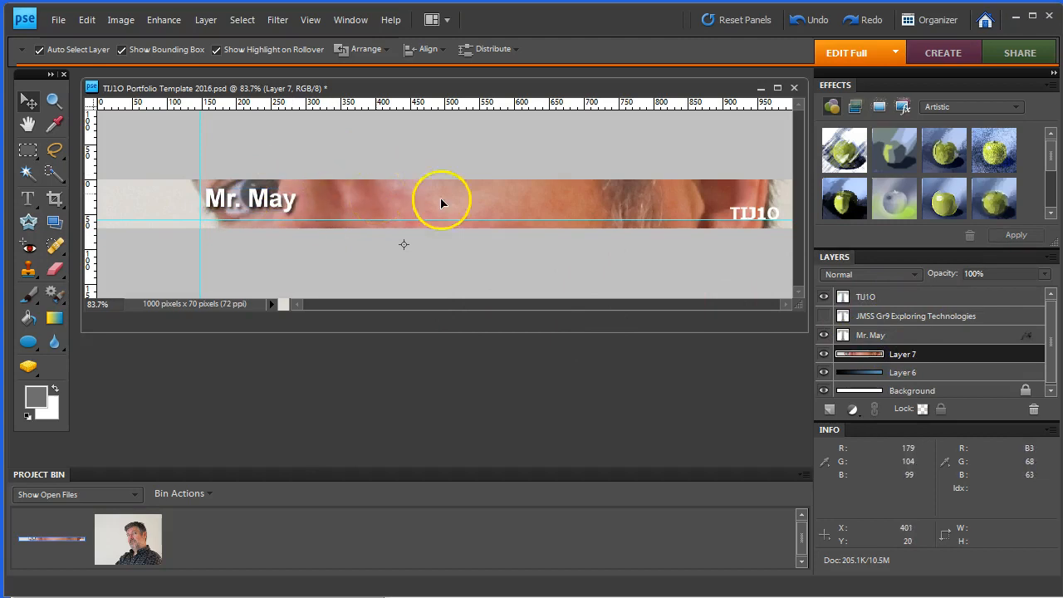
left_click_drag(468, 201, 457, 186)
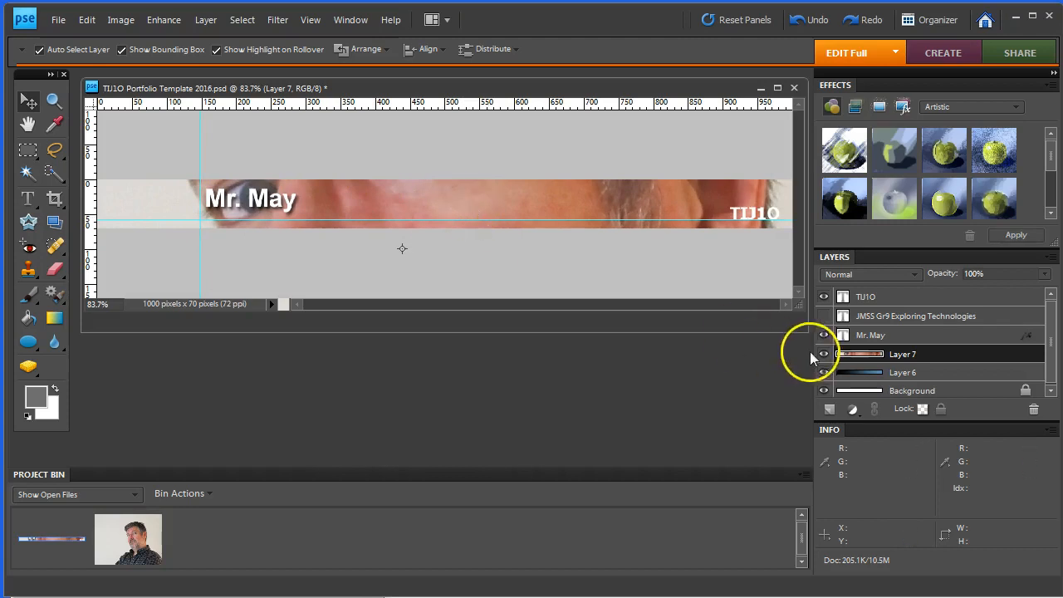
- Enlarge the banner window and scale Layer 7 proportionally to 30% with a free transform
left_click_drag(803, 308, 803, 454)
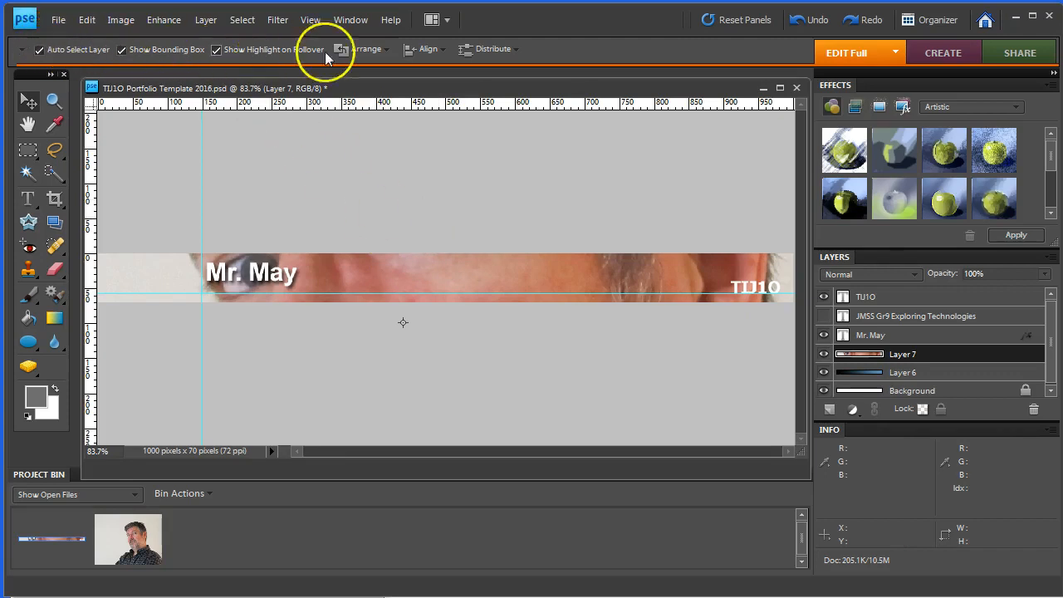
left_click(905, 359)
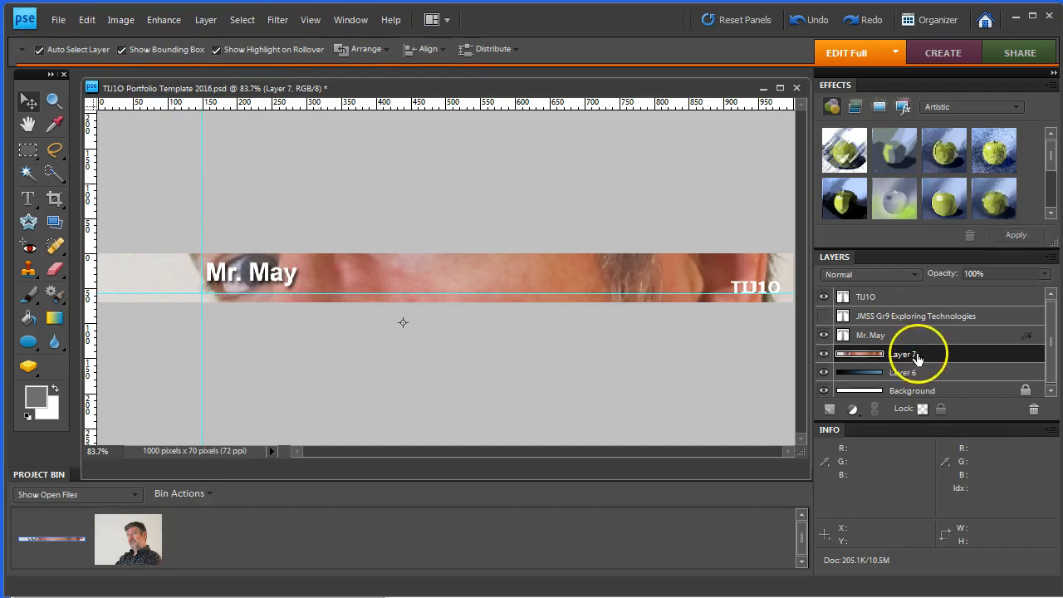
key("ctrl+t")
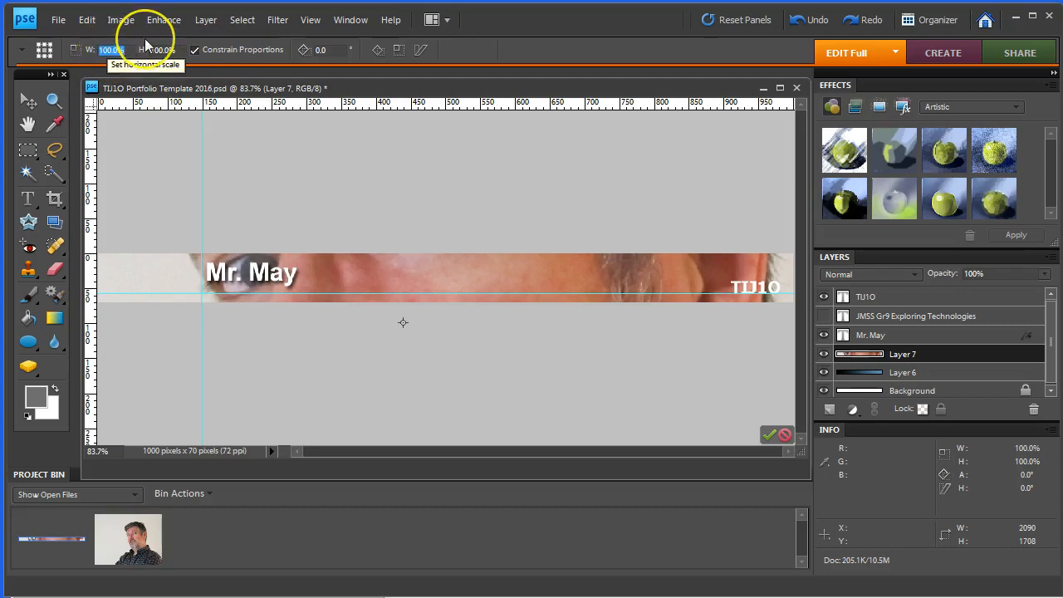
type("30")
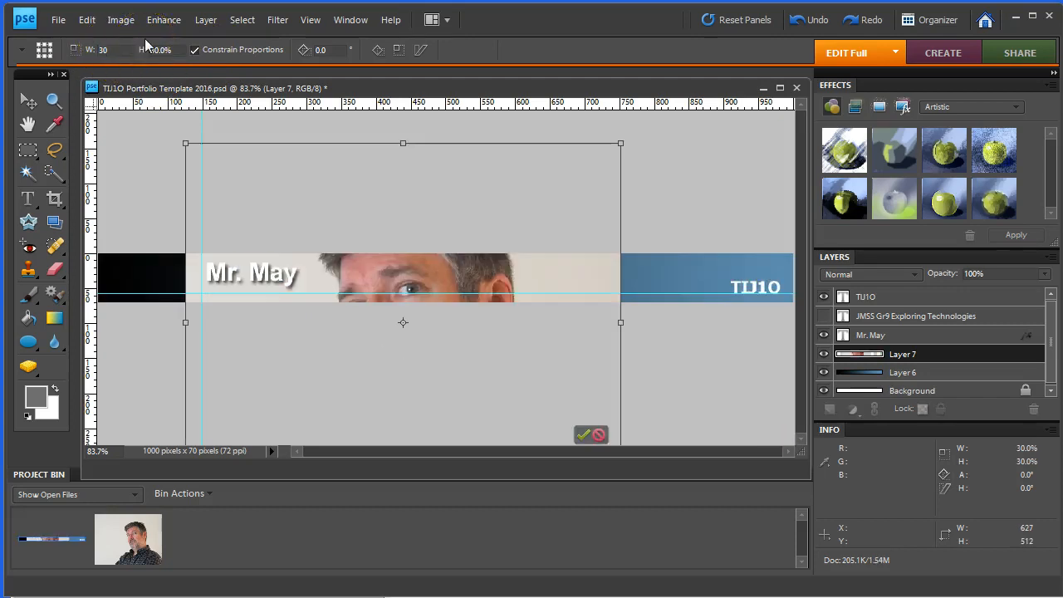
- Move the photo so the face shows in the banner strip and shrink it proportionally to about 23%
left_click_drag(415, 274, 418, 254)
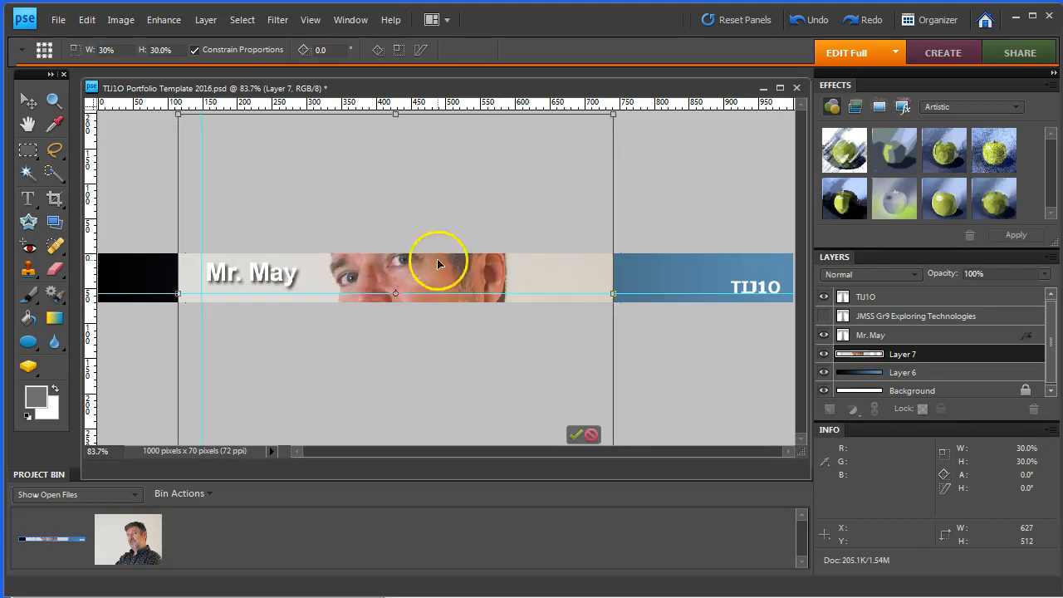
left_click_drag(506, 243, 509, 252)
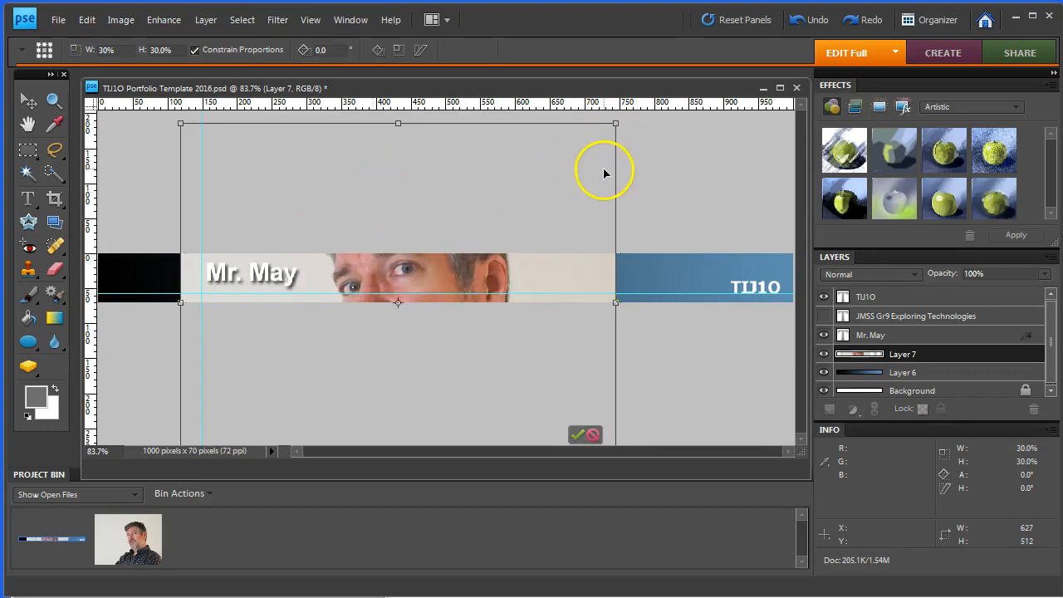
left_click_drag(795, 448, 798, 455)
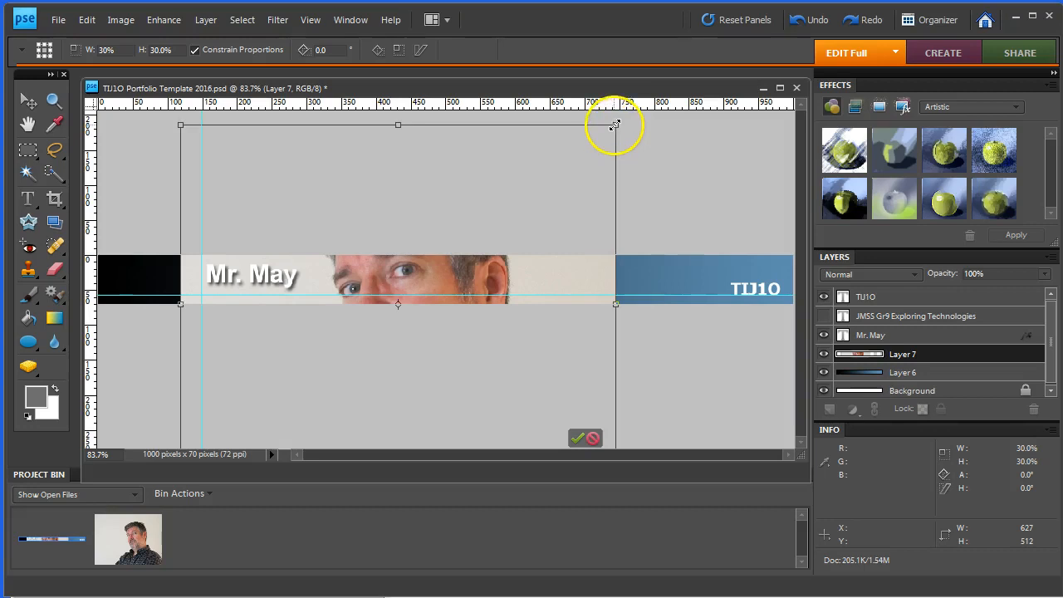
left_click_drag(615, 123, 498, 186)
left_click_drag(403, 273, 396, 223)
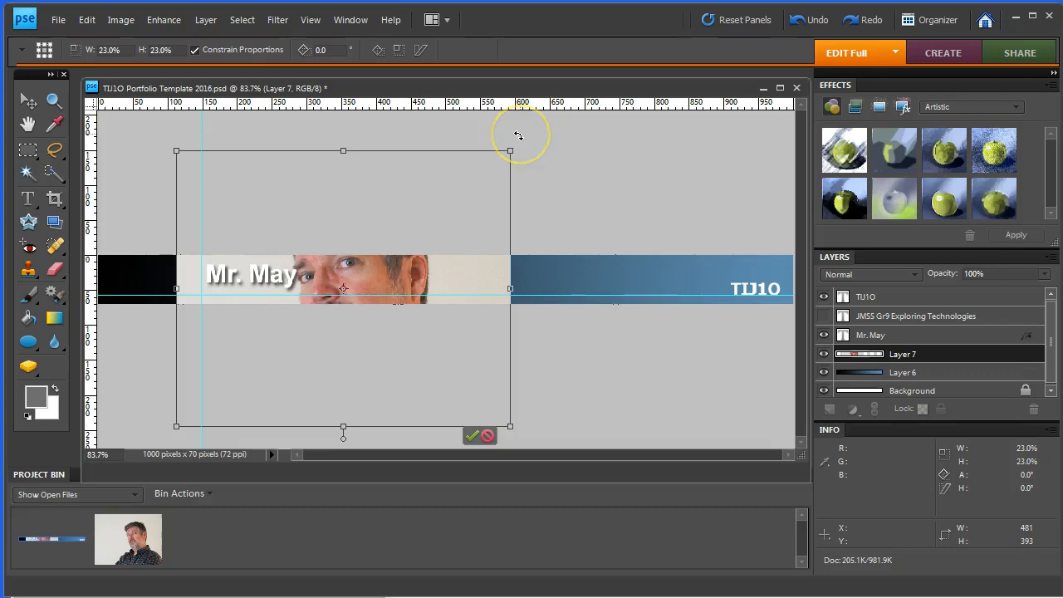
- Try rotating the photo to 30° and 45°, and return it to 0°
left_click_drag(521, 142, 572, 229)
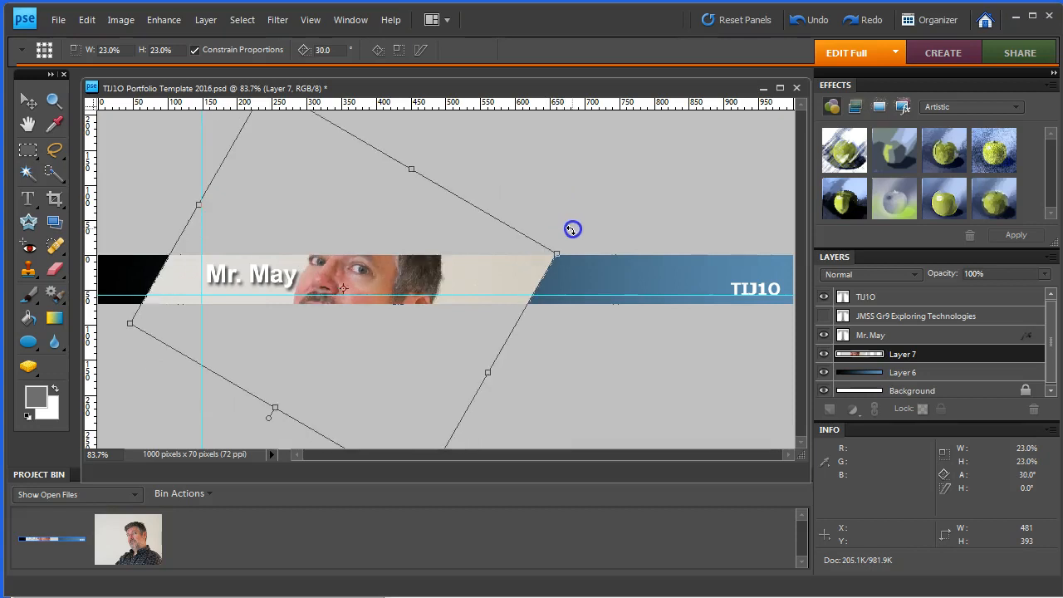
left_click_drag(590, 274, 594, 294)
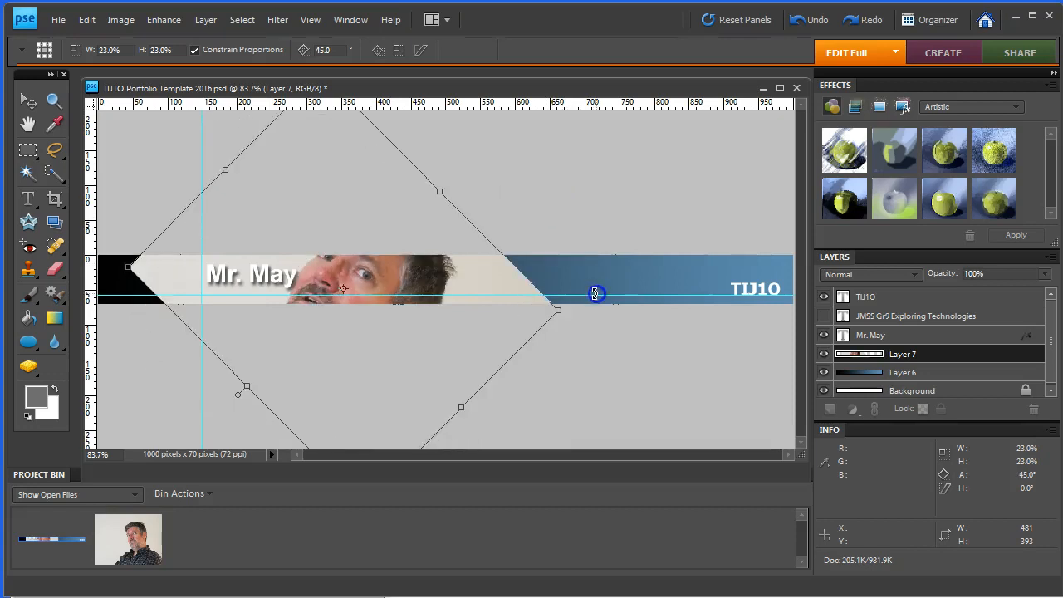
left_click_drag(600, 347, 548, 158)
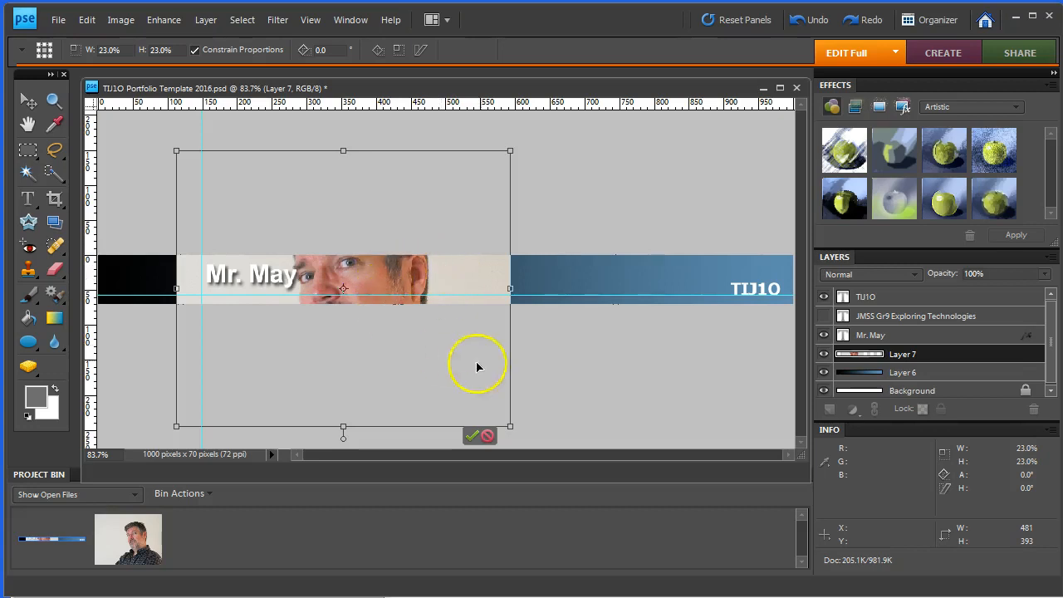
- Shrink the photo proportionally to about 5.5% and place it at the banner's left end
left_click_drag(510, 150, 394, 220)
left_click_drag(311, 285, 314, 230)
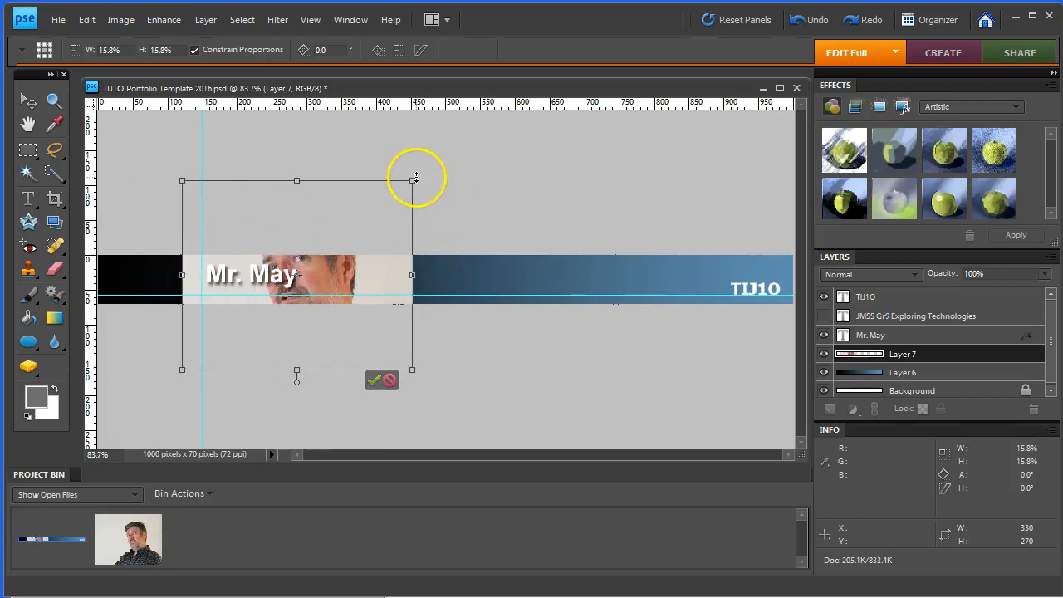
left_click_drag(414, 178, 262, 303)
left_click_drag(243, 345, 169, 280)
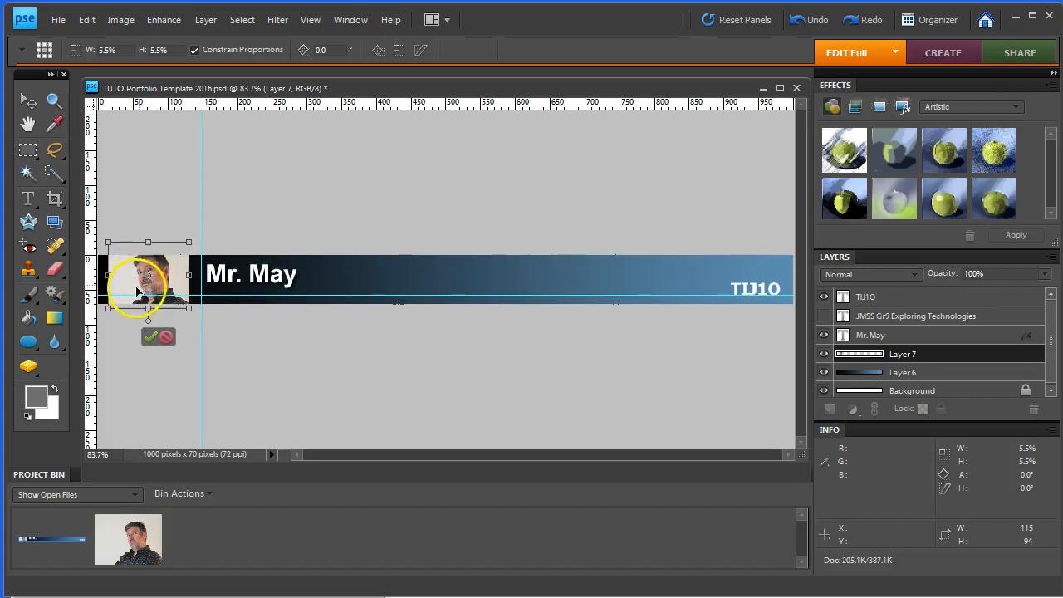
- Enlarge the photo to about 12.5%, apply the transform, and center the face left of the vertical guide
left_click_drag(188, 242, 290, 159)
left_click_drag(169, 274, 118, 328)
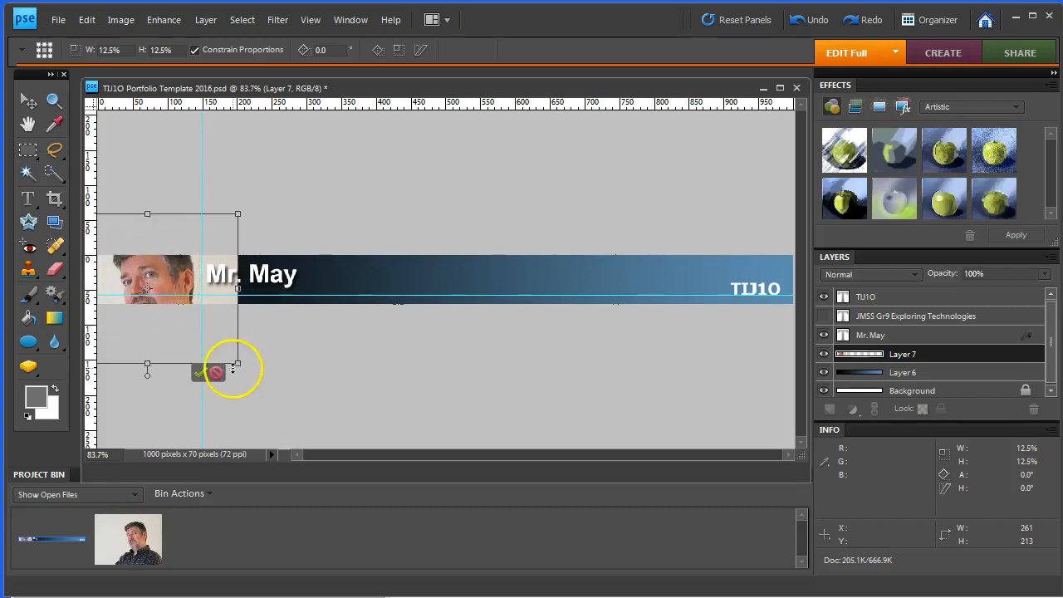
left_click_drag(162, 278, 161, 285)
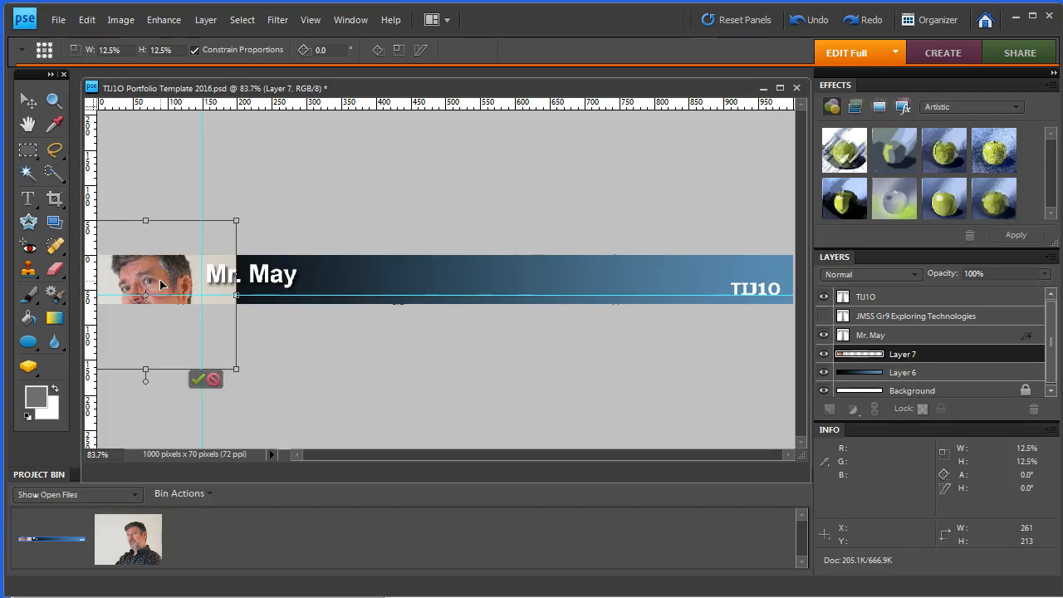
mouse_move(161, 285)
left_mouse_down()
mouse_move(174, 285)
mouse_move(156, 285)
left_mouse_up()
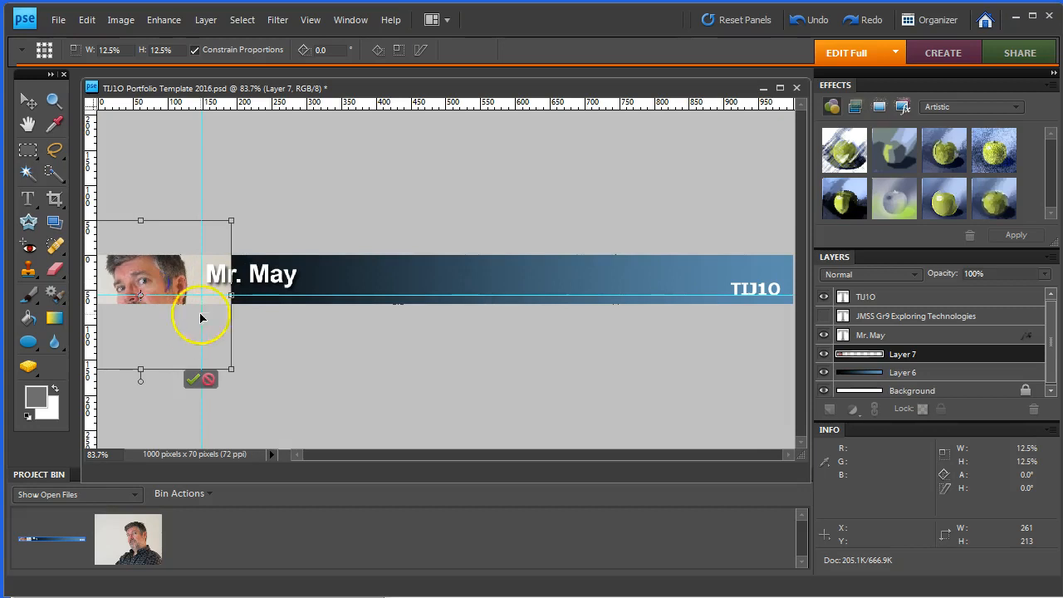
left_click(194, 380)
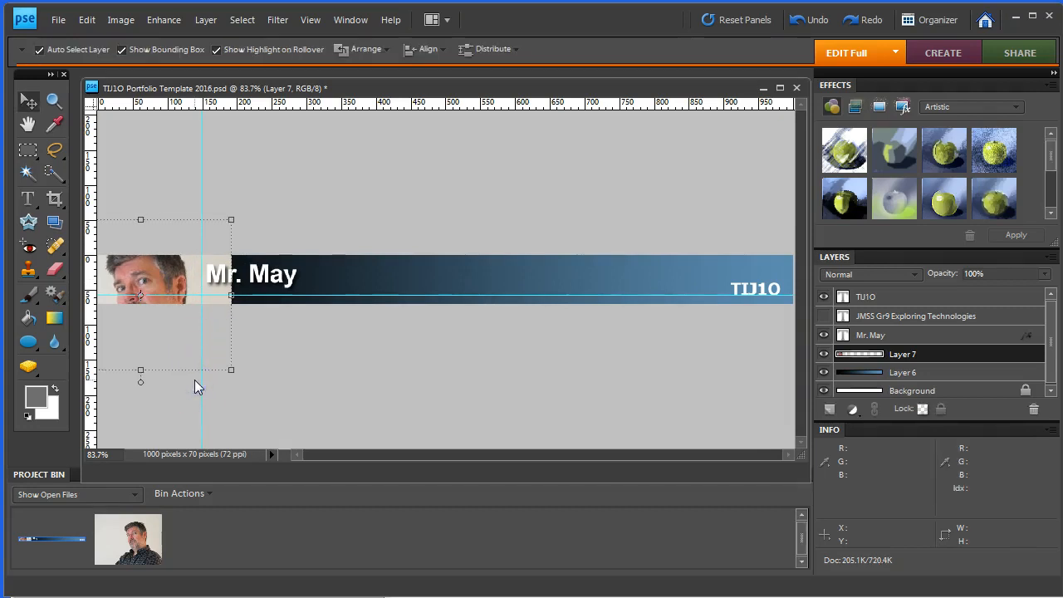
mouse_move(157, 286)
left_mouse_down()
mouse_move(245, 272)
mouse_move(440, 281)
mouse_move(171, 274)
left_mouse_up()
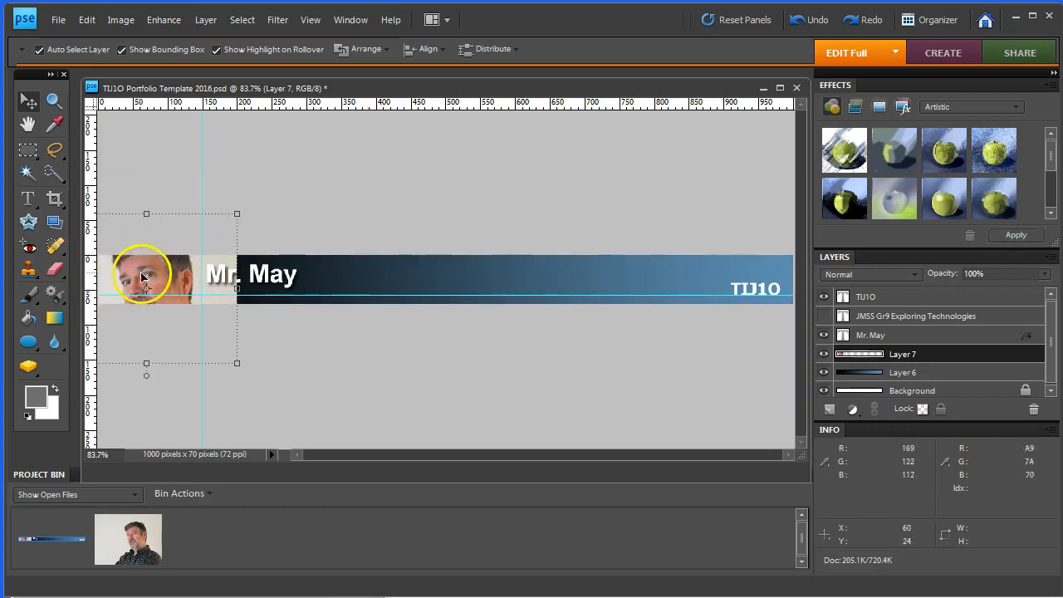
- Flip the photo layer horizontally
left_click(122, 25)
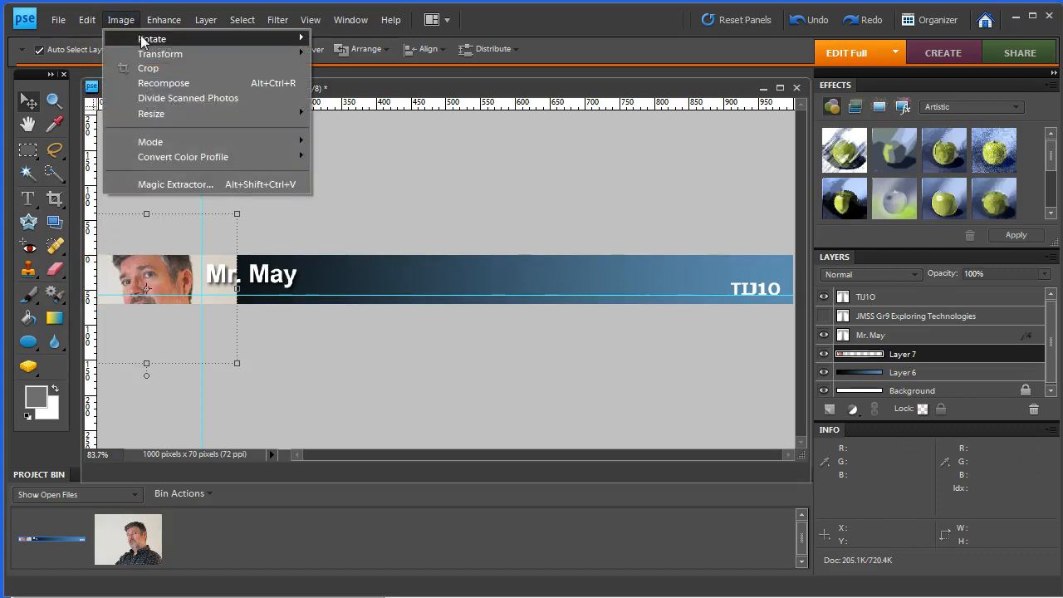
mouse_move(143, 41)
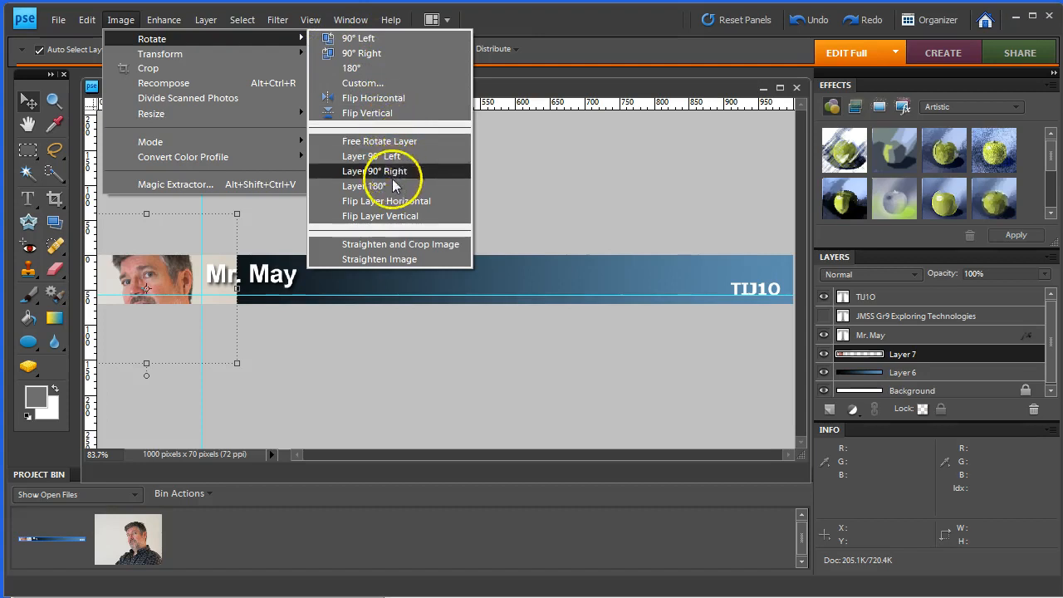
left_click(407, 201)
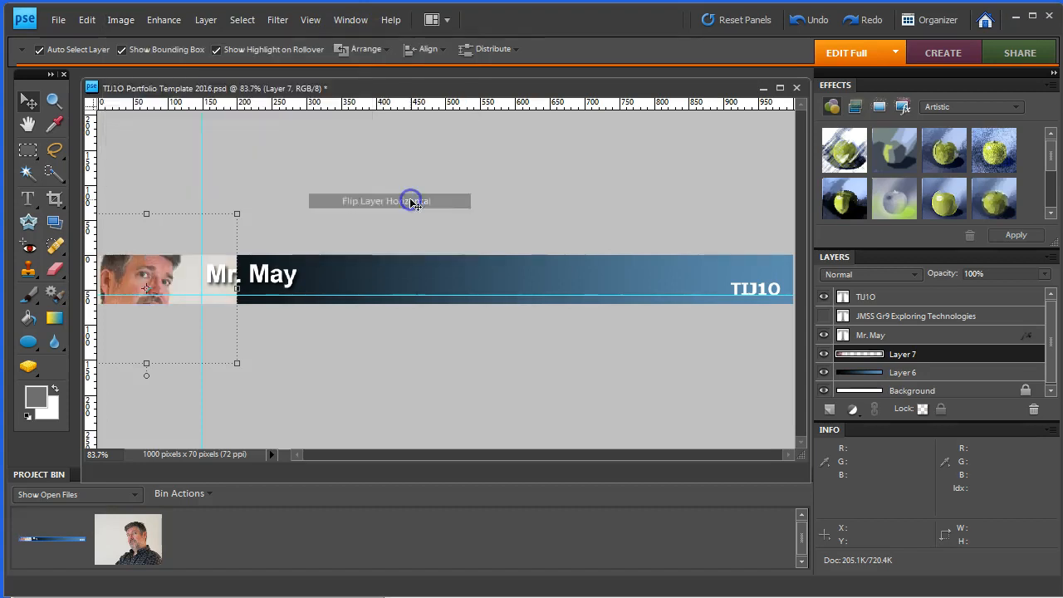
- Fine-tune the flipped photo's position so the face sits just left of the vertical guide with the eyes inside the strip, and deselect it
left_click_drag(170, 285, 185, 284)
key("Right")
key("Right")
key("Right")
key("Right")
key("Right")
key("Right")
key("Right")
key("Right")
key("Right")
key("Right")
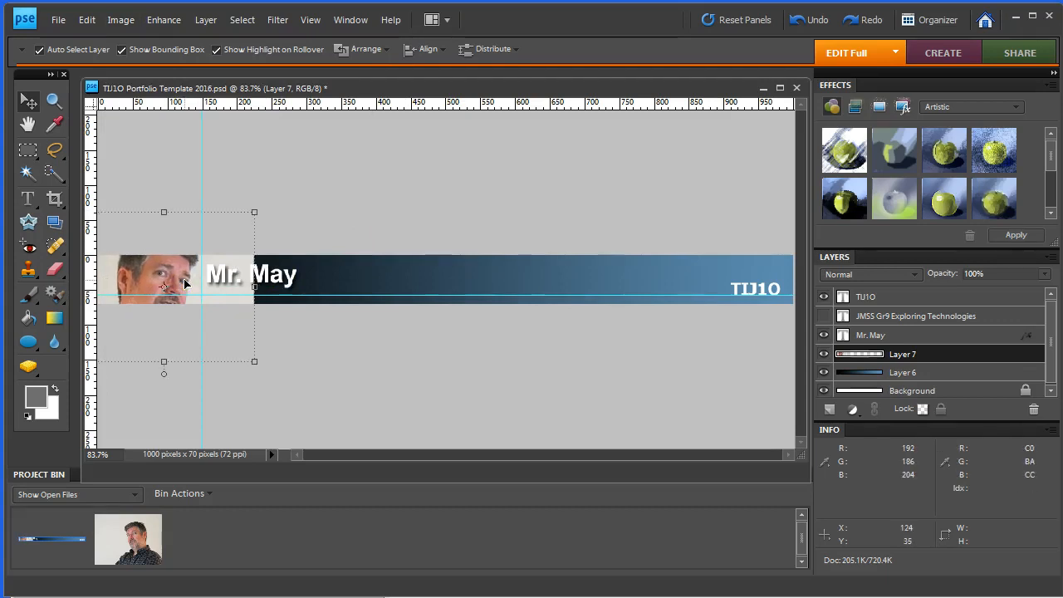
key("Up")
key("Up")
key("Up")
key("Up")
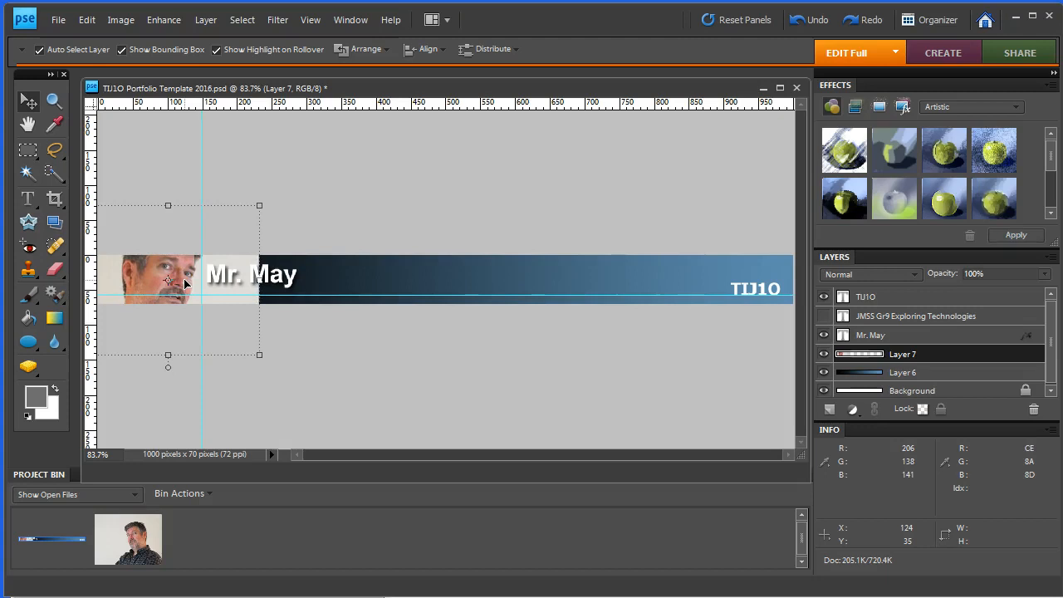
key("Left")
key("Left")
key("Left")
key("Left")
key("Left")
key("Left")
key("Left")
key("Left")
key("Left")
key("Left")
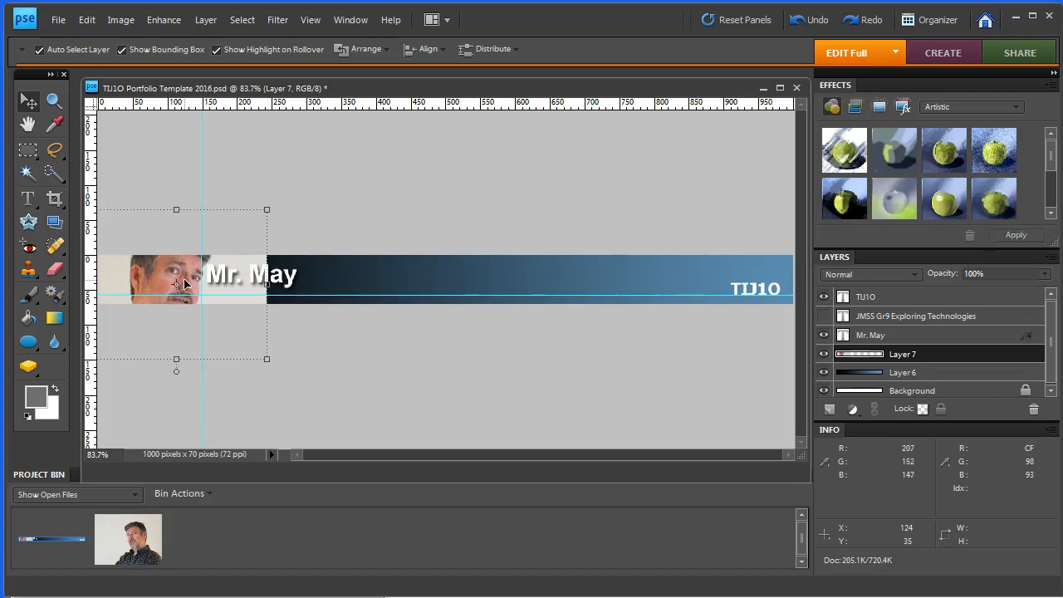
key("Down")
key("Down")
key("Down")
key("Down")
key("Down")
key("Right")
key("Up")
key("Up")
key("Up")
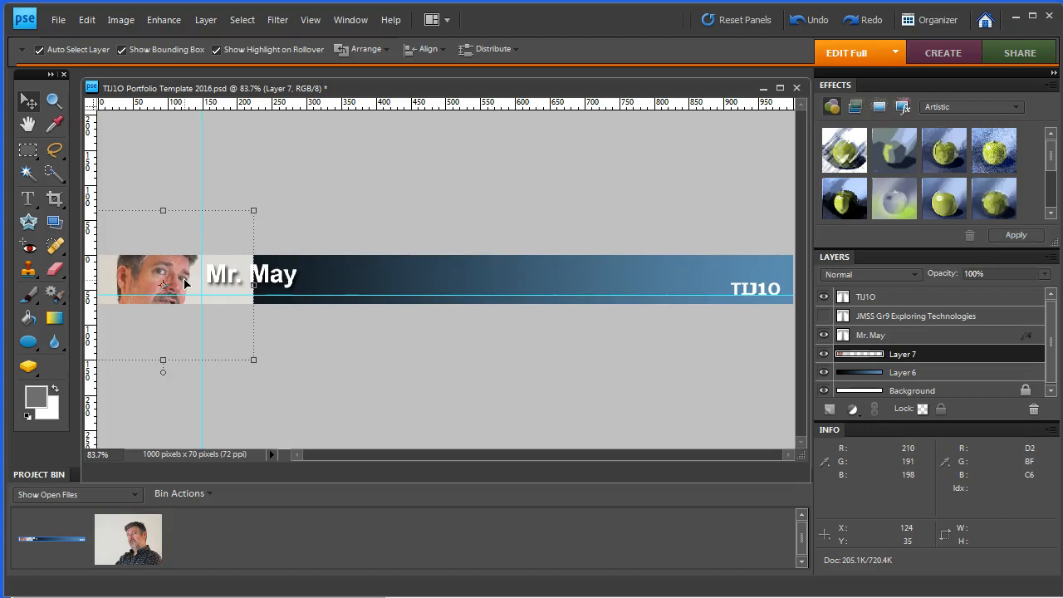
left_click(319, 176)
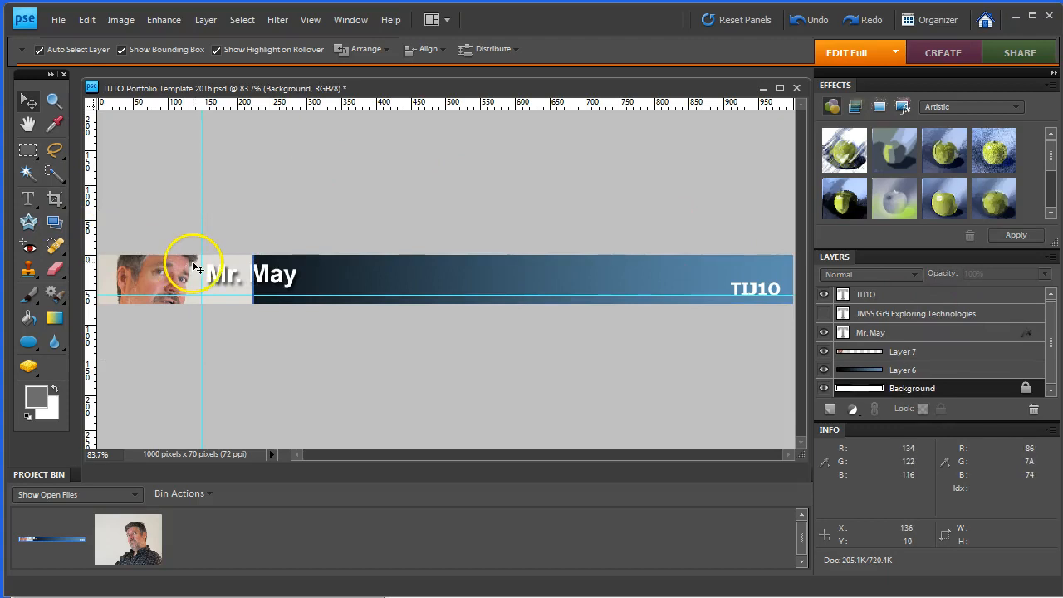
- Switch to Chrome, review the banner instructions for adding the student photo and erasing face edges, and return to Photoshop Elements
key("alt+Tab")
key("alt+Tab")
key("alt+Tab")
key("alt+Tab")
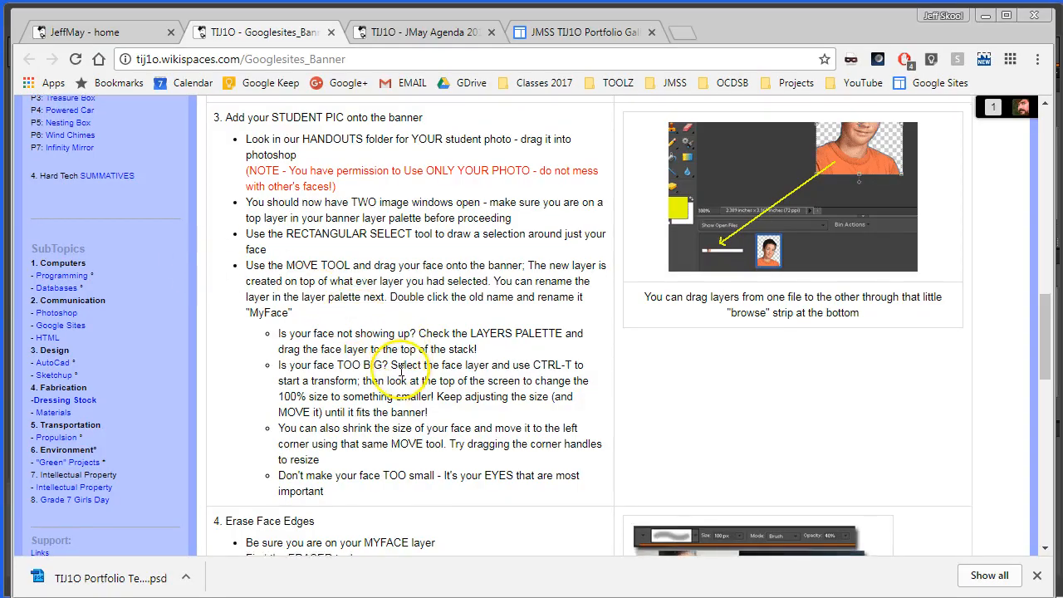
scroll(275, 213, "down", 1)
left_click_drag(270, 205, 348, 331)
left_click(509, 376)
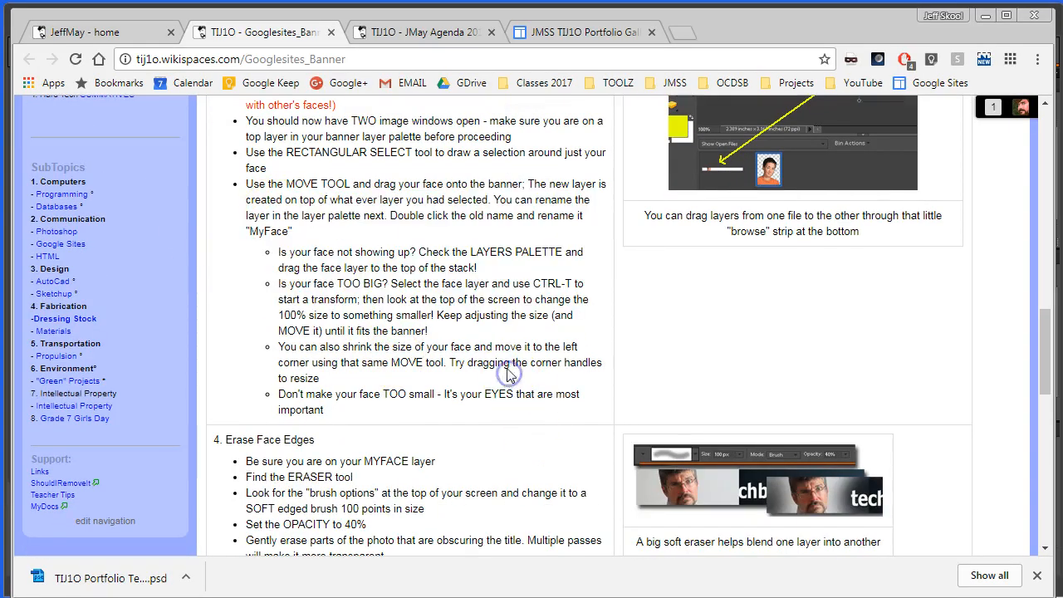
scroll(391, 378, "down", 1)
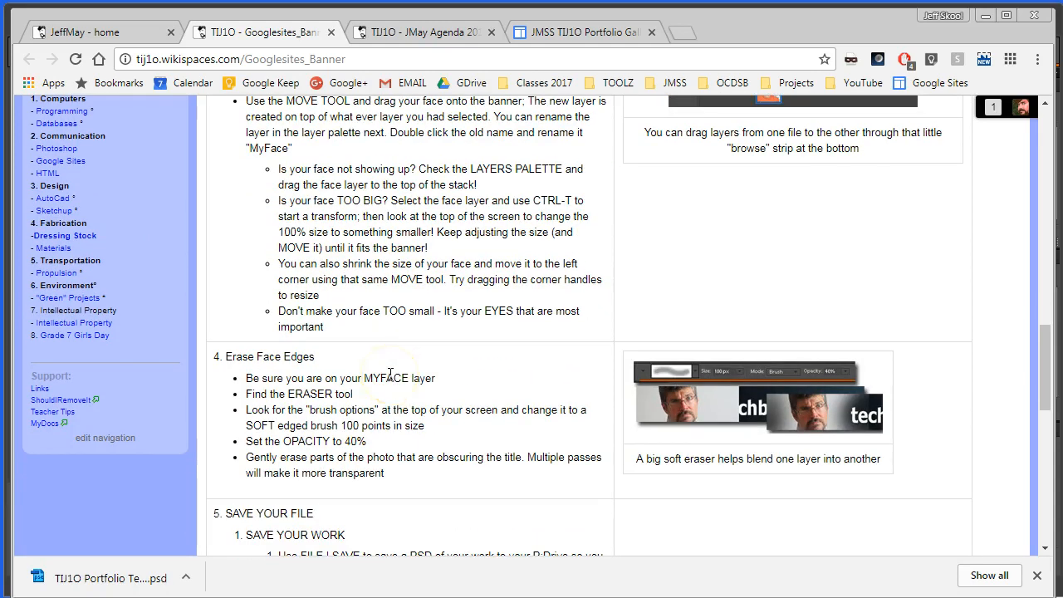
triple_click(214, 356)
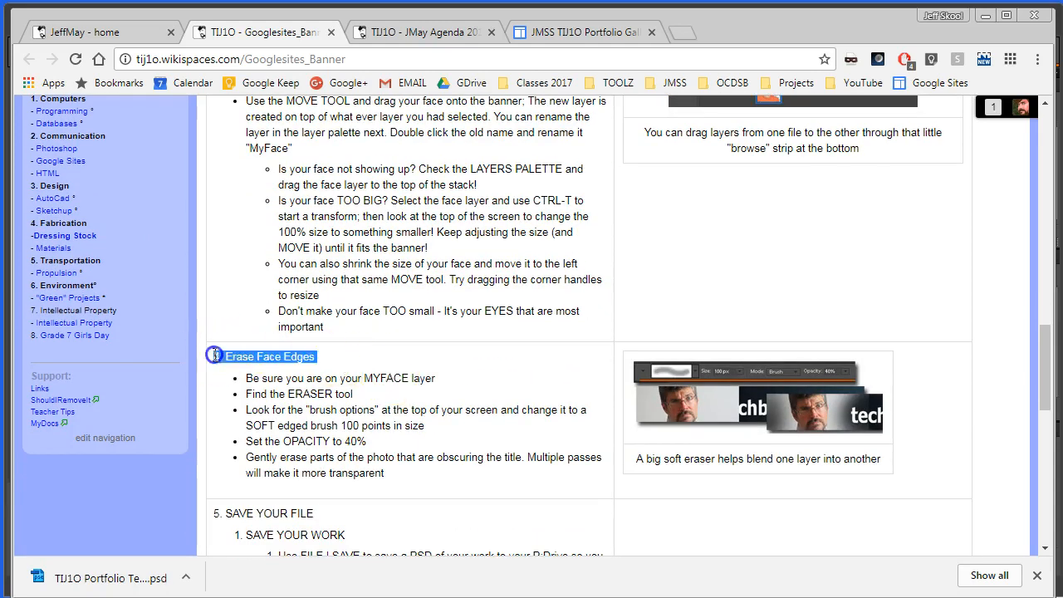
key("alt+Tab")
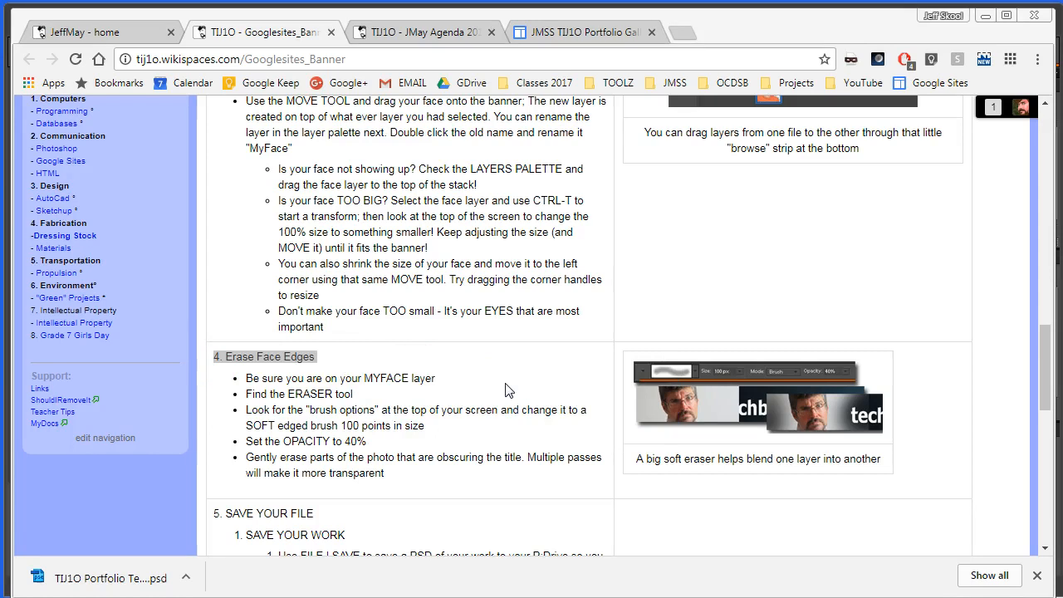
key("alt+Tab")
key("Tab")
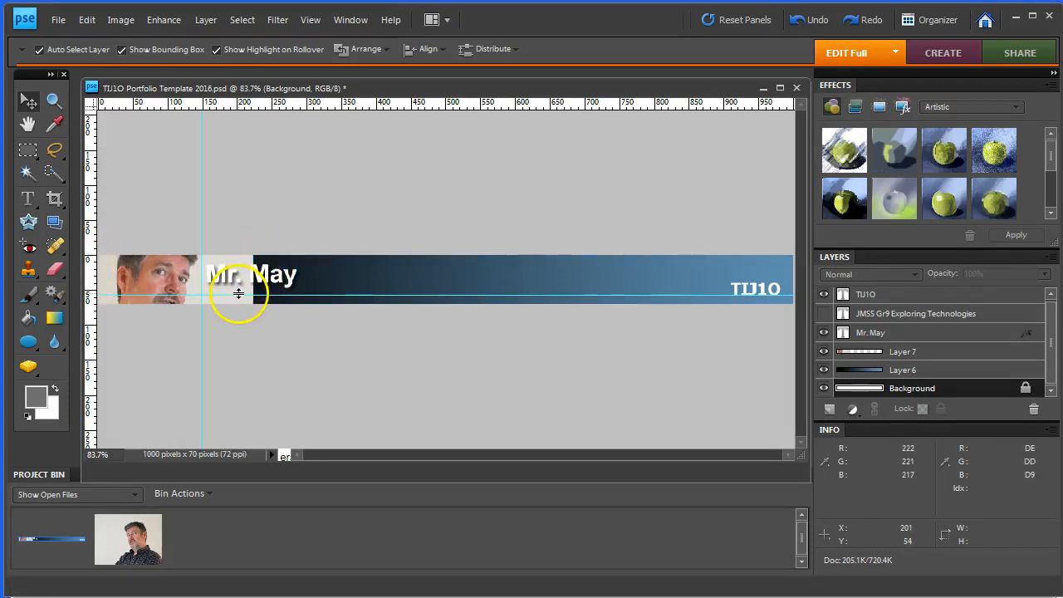
- Rename Layer 7 as Phtoto and deselect it
left_click(917, 357)
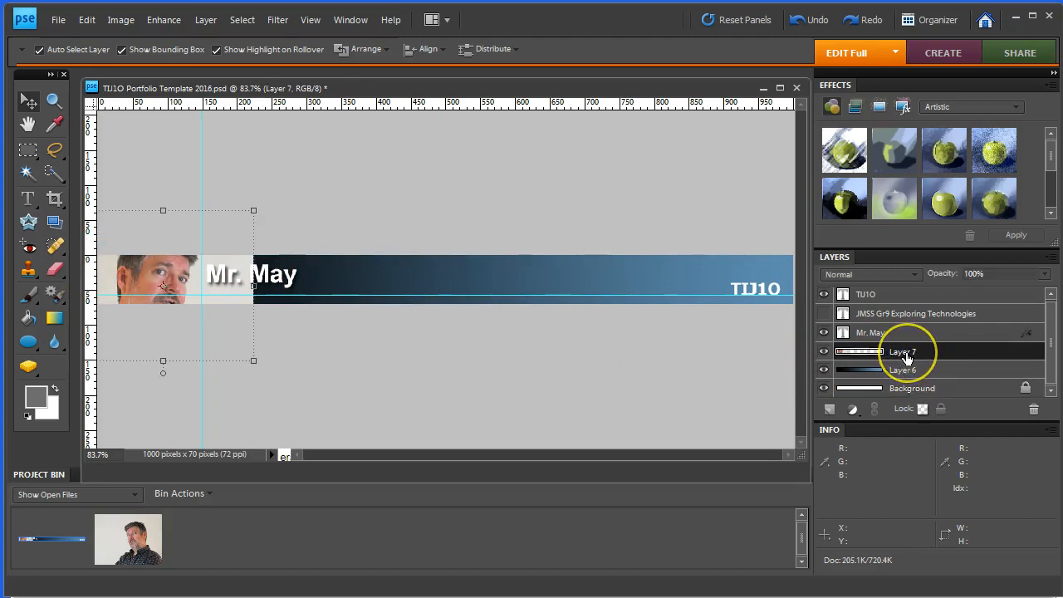
double_click(905, 354)
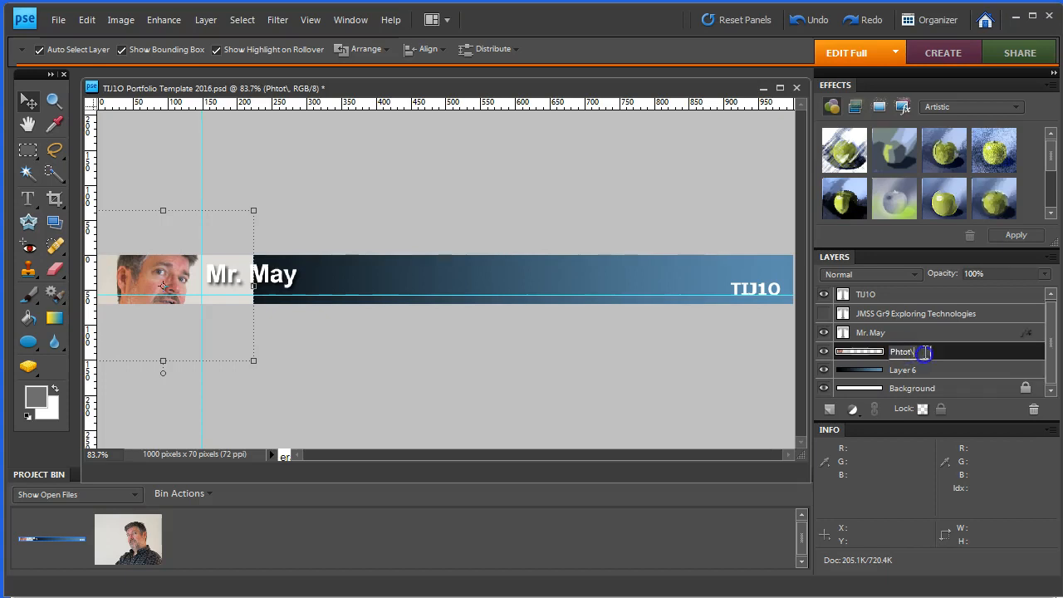
type("o")
key("Return")
left_click(878, 261)
left_click(199, 174)
left_click(263, 169)
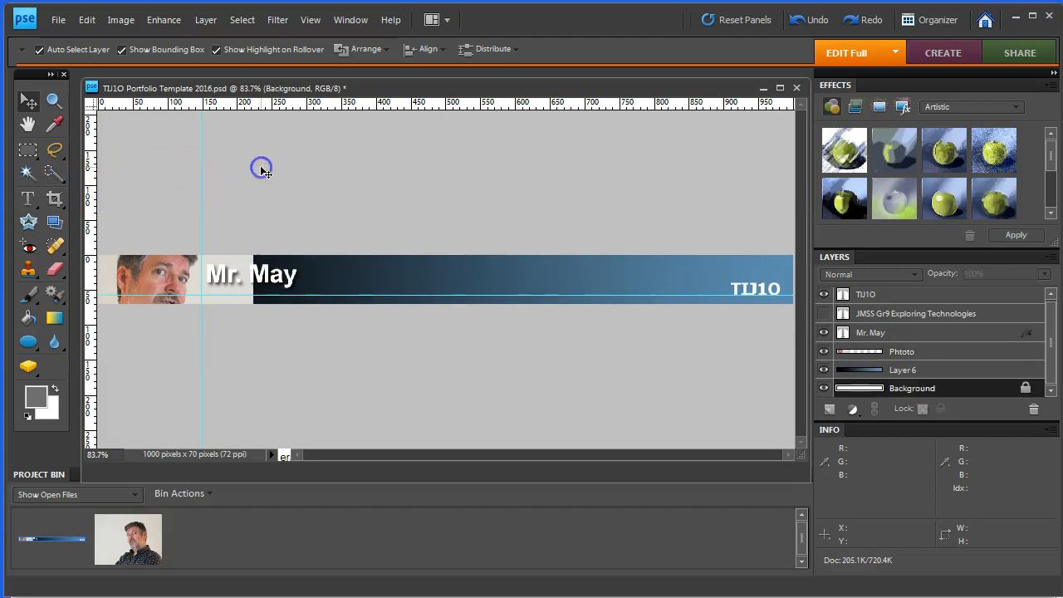
- Choose the Eraser tool with the soft 65 px brush from the Default Brushes set
left_click(54, 272)
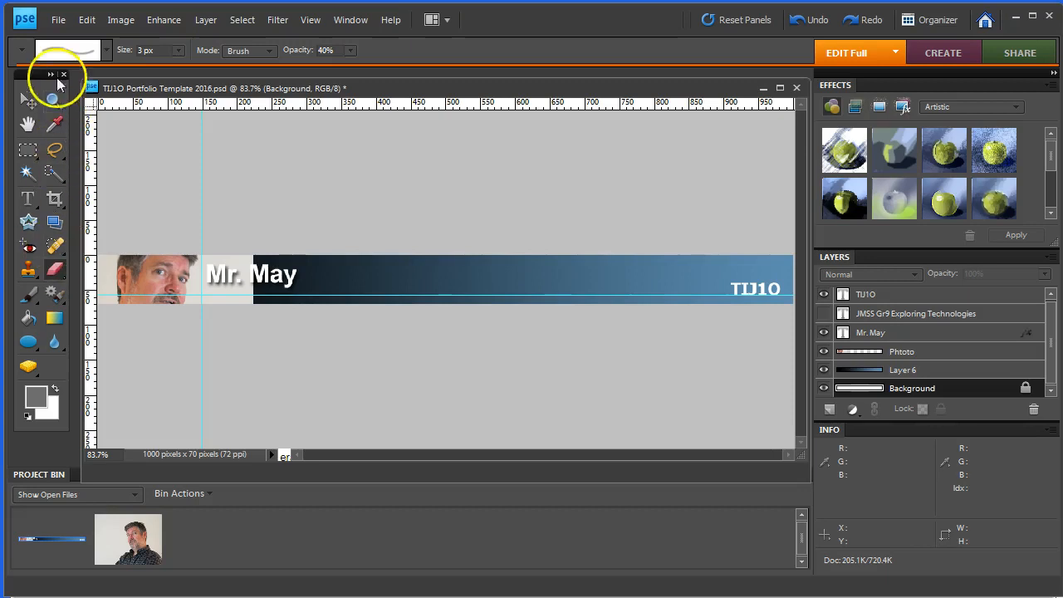
left_click(106, 53)
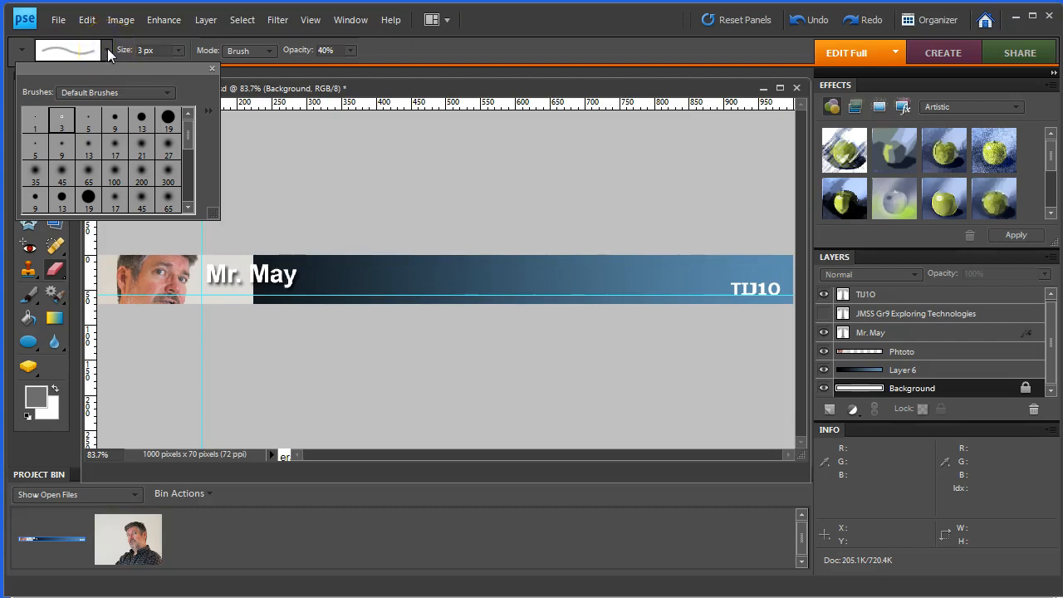
left_click(90, 173)
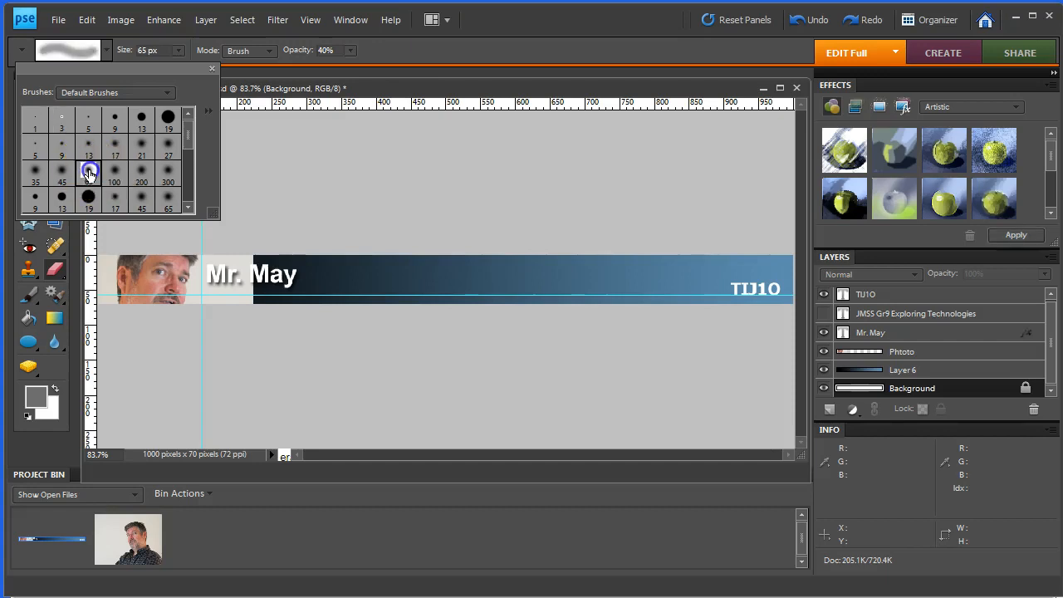
left_click(211, 68)
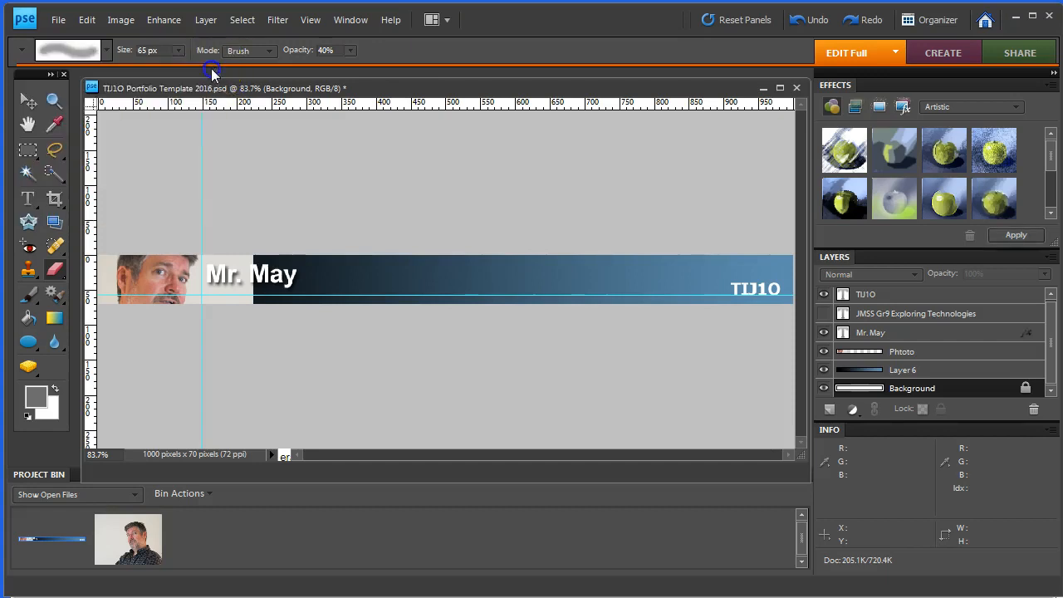
right_click(203, 279)
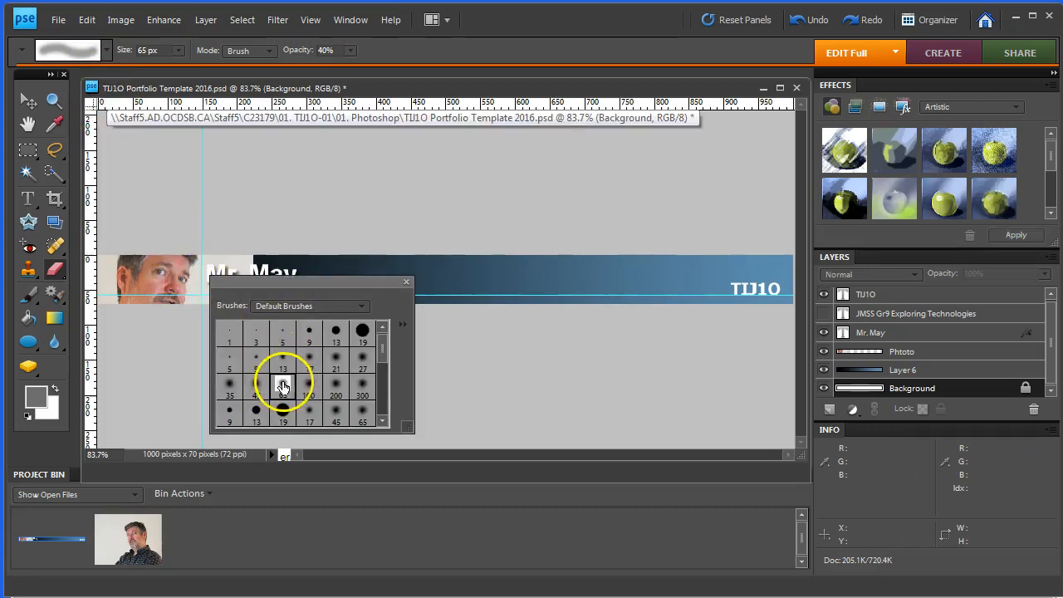
left_click(406, 282)
left_click_drag(215, 275, 198, 274)
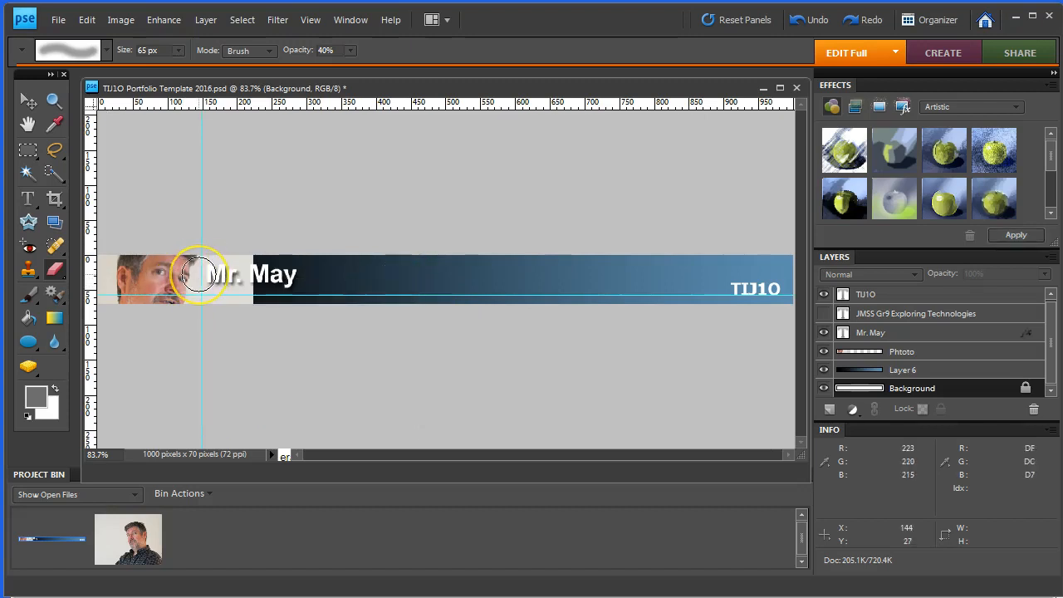
- Set the eraser to the soft 100 px brush at 35% opacity
right_click(173, 278)
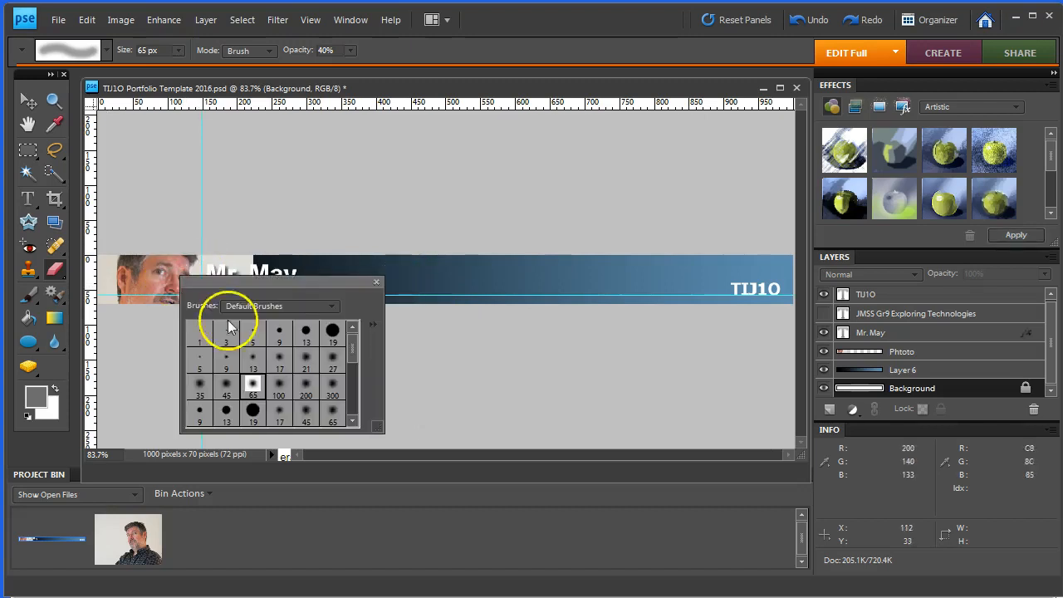
left_click(281, 386)
left_click(375, 283)
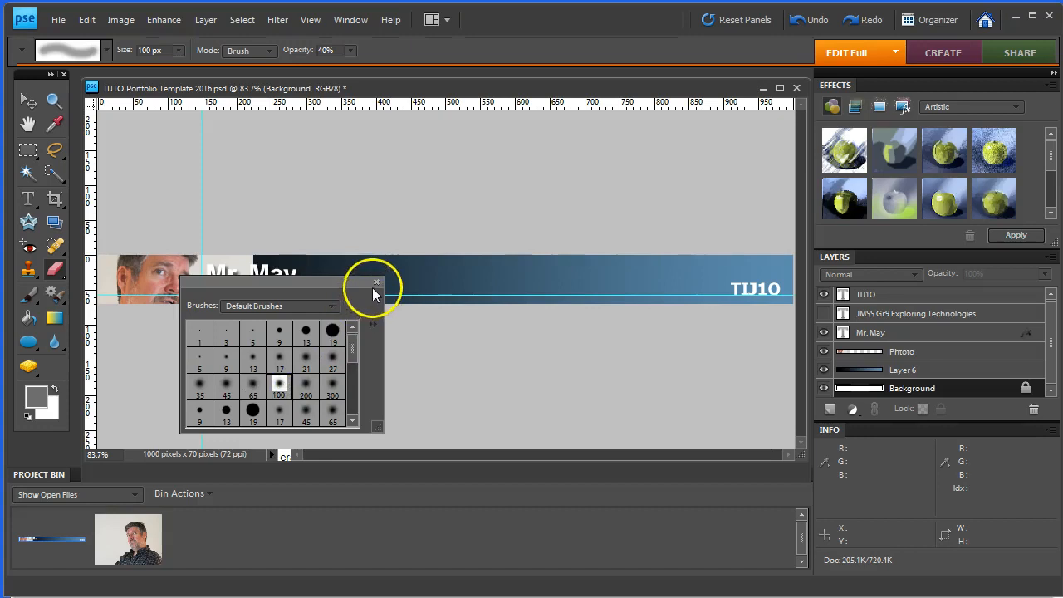
mouse_move(249, 271)
left_mouse_down()
mouse_move(192, 249)
mouse_move(151, 258)
mouse_move(140, 273)
mouse_move(234, 250)
mouse_move(225, 248)
mouse_move(249, 260)
left_mouse_up()
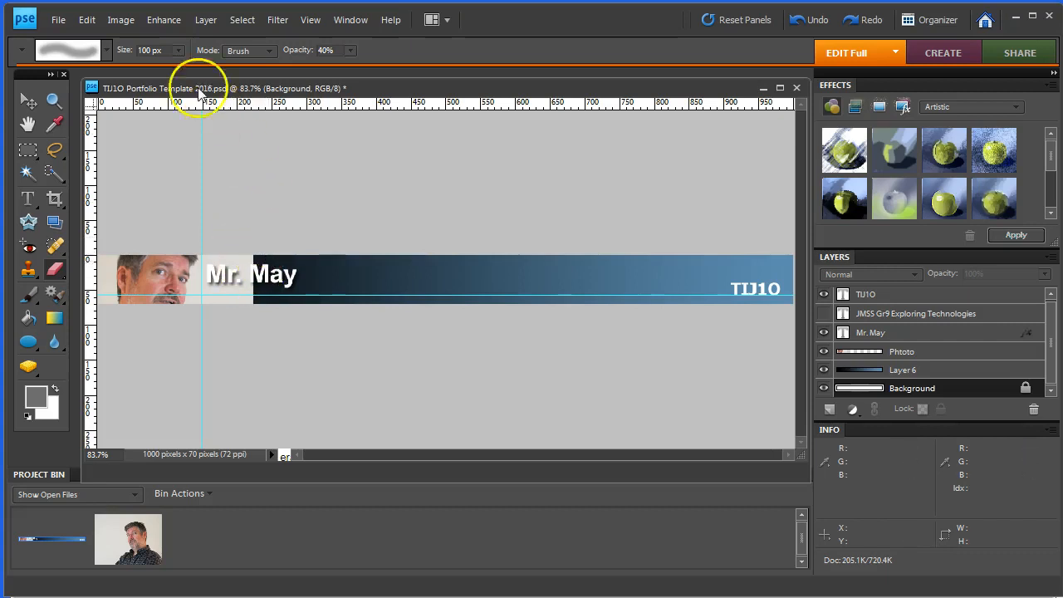
left_click(286, 47)
type("15")
key("Tab")
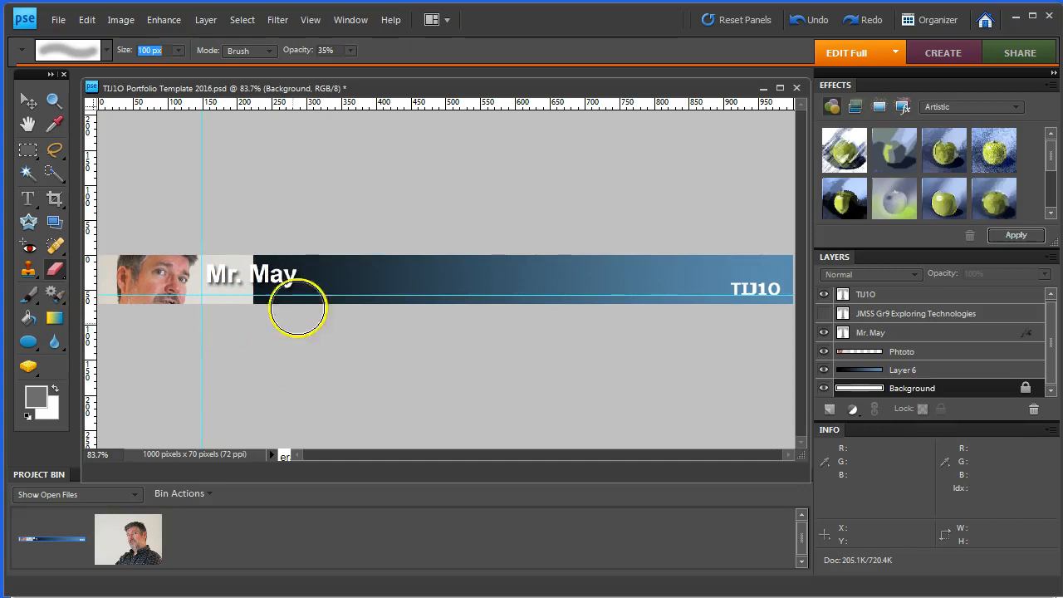
- Try erasing the photo's edge behind the name title with Background as the active layer, and undo the stroke
left_click_drag(270, 247, 235, 281)
key("ctrl+z")
left_click(237, 338)
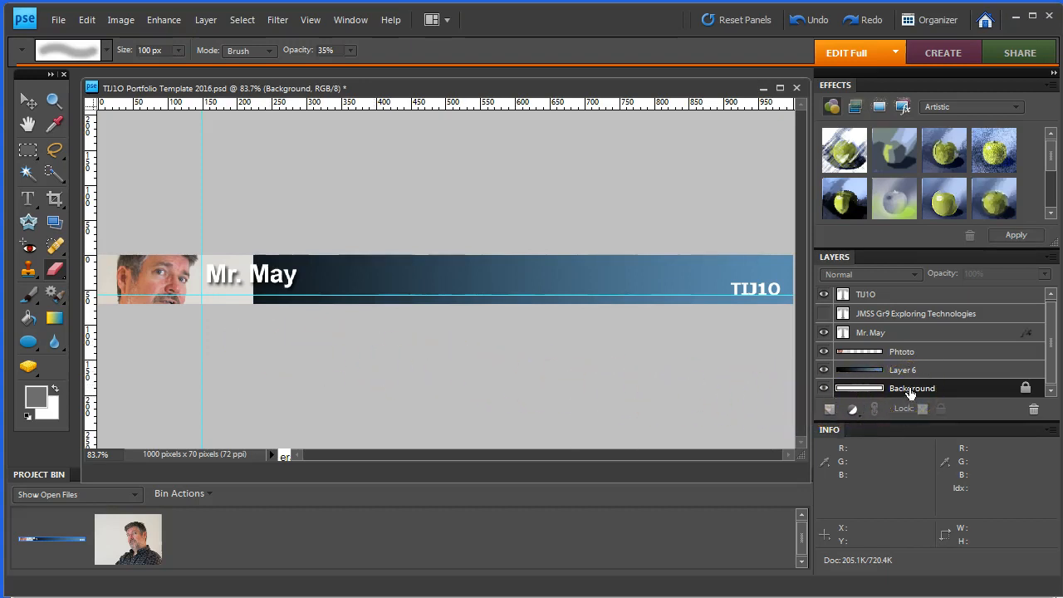
left_click(806, 23)
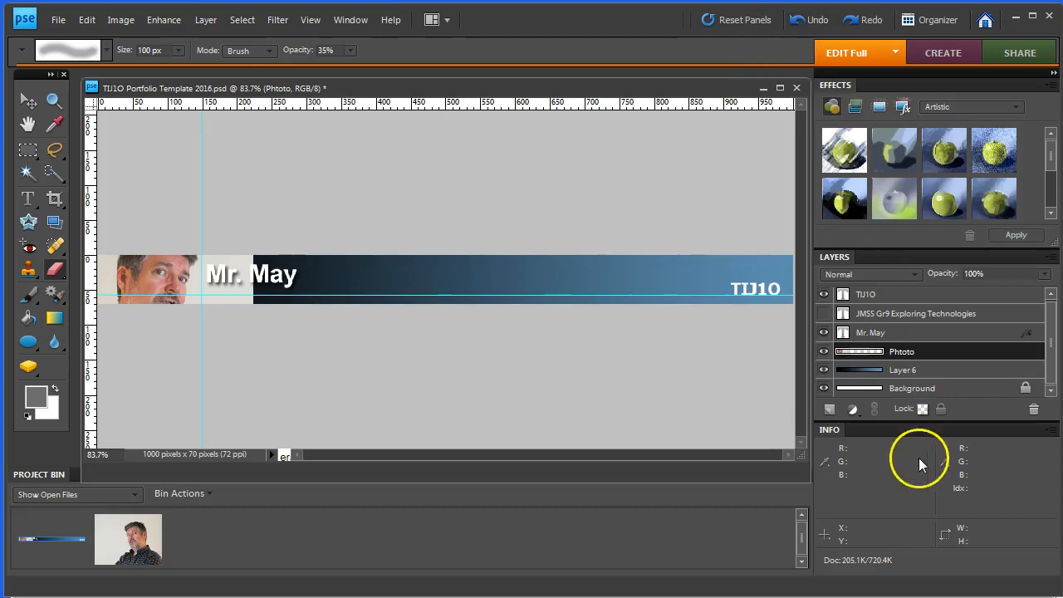
- On the Phtoto layer, softly erase the light area right of the face in several passes so it blends into the gradient behind the title
mouse_move(272, 249)
left_mouse_down()
mouse_move(230, 302)
mouse_move(233, 336)
mouse_move(262, 379)
left_mouse_up()
mouse_move(264, 245)
left_mouse_down()
mouse_move(246, 251)
mouse_move(230, 361)
mouse_move(317, 404)
left_mouse_up()
mouse_move(250, 245)
left_mouse_down()
mouse_move(233, 311)
mouse_move(248, 336)
left_mouse_up()
mouse_move(198, 288)
left_mouse_down()
mouse_move(185, 289)
mouse_move(238, 308)
mouse_move(208, 302)
mouse_move(228, 307)
mouse_move(232, 266)
mouse_move(256, 238)
mouse_move(233, 286)
mouse_move(269, 267)
mouse_move(273, 346)
left_mouse_up()
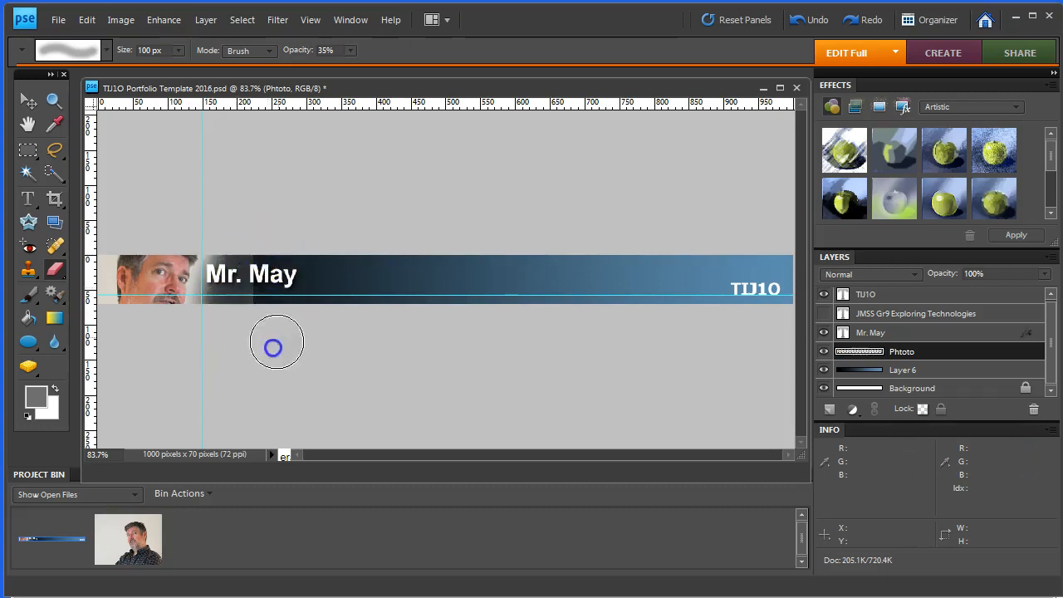
mouse_move(266, 273)
left_mouse_down()
mouse_move(274, 337)
mouse_move(305, 353)
left_mouse_up()
mouse_move(225, 321)
left_mouse_down()
mouse_move(229, 284)
mouse_move(230, 368)
mouse_move(176, 365)
mouse_move(102, 340)
mouse_move(84, 306)
mouse_move(97, 241)
mouse_move(96, 312)
mouse_move(139, 351)
mouse_move(139, 229)
mouse_move(107, 237)
mouse_move(94, 256)
mouse_move(88, 236)
mouse_move(91, 257)
mouse_move(154, 191)
left_mouse_up()
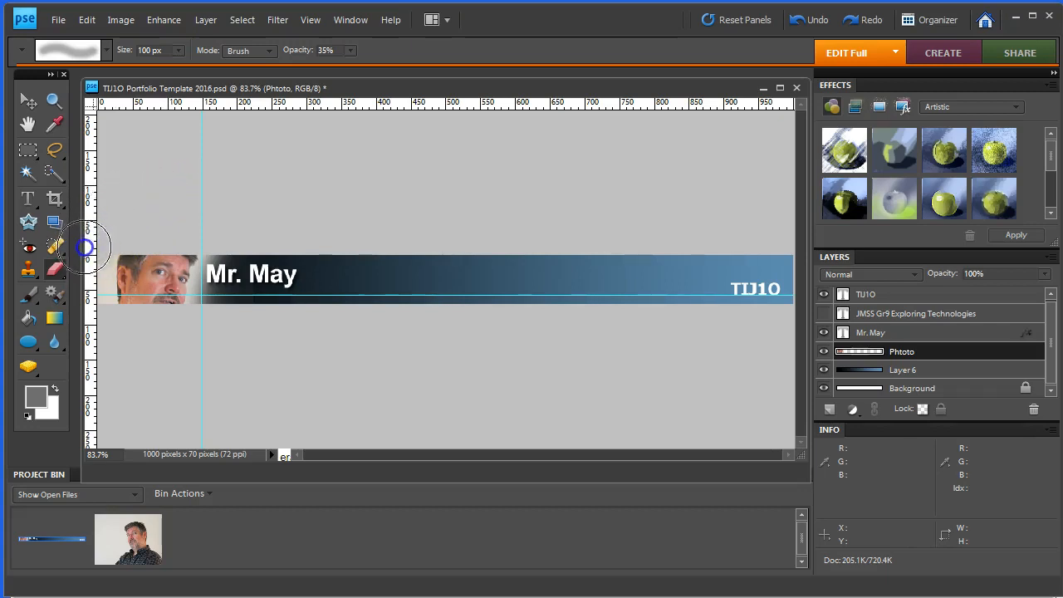
- Softly erase the photo's outer edge to the left of the face so it fades out
left_click(120, 213)
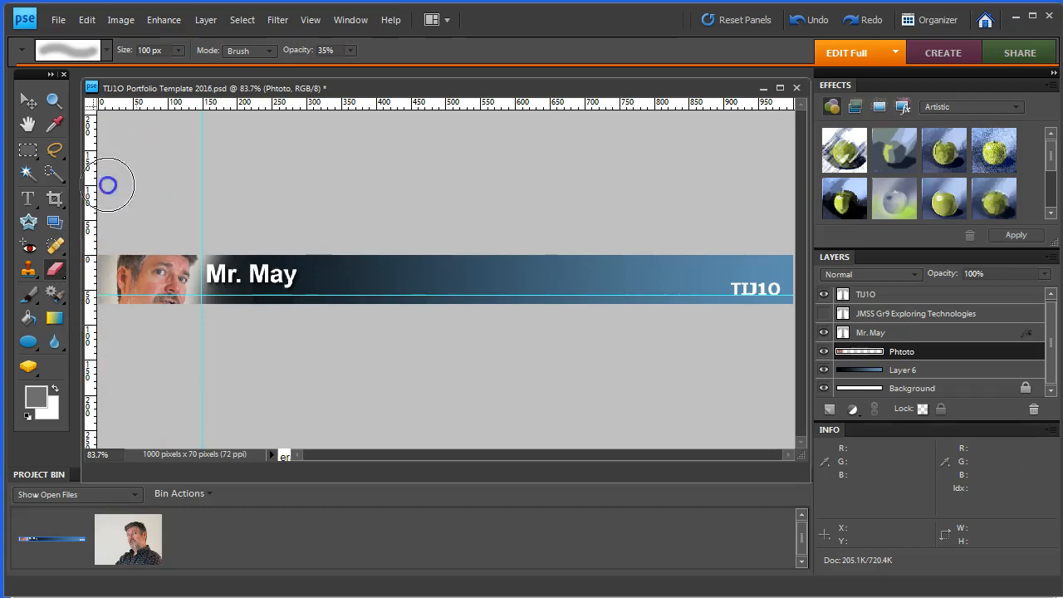
left_click_drag(151, 104, 128, 143)
mouse_move(155, 176)
left_mouse_down()
mouse_move(90, 236)
mouse_move(87, 317)
mouse_move(146, 388)
mouse_move(253, 406)
left_mouse_up()
mouse_move(161, 171)
left_mouse_down()
mouse_move(91, 204)
mouse_move(77, 264)
mouse_move(84, 327)
mouse_move(253, 445)
left_mouse_up()
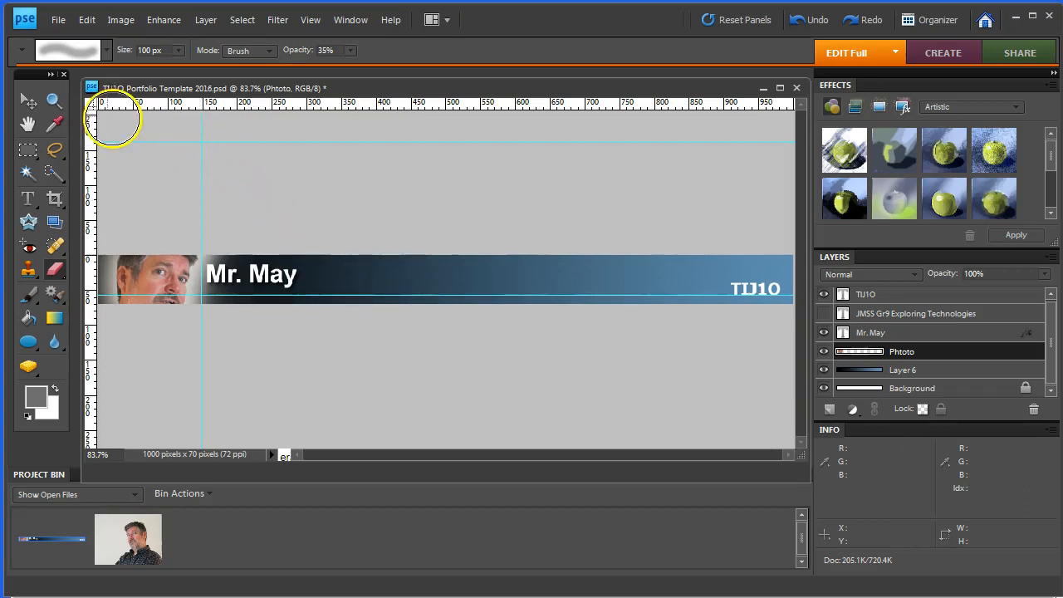
- Move the name title slightly lower, append "’a Portfolio" to its text, and deselect it
left_click(28, 100)
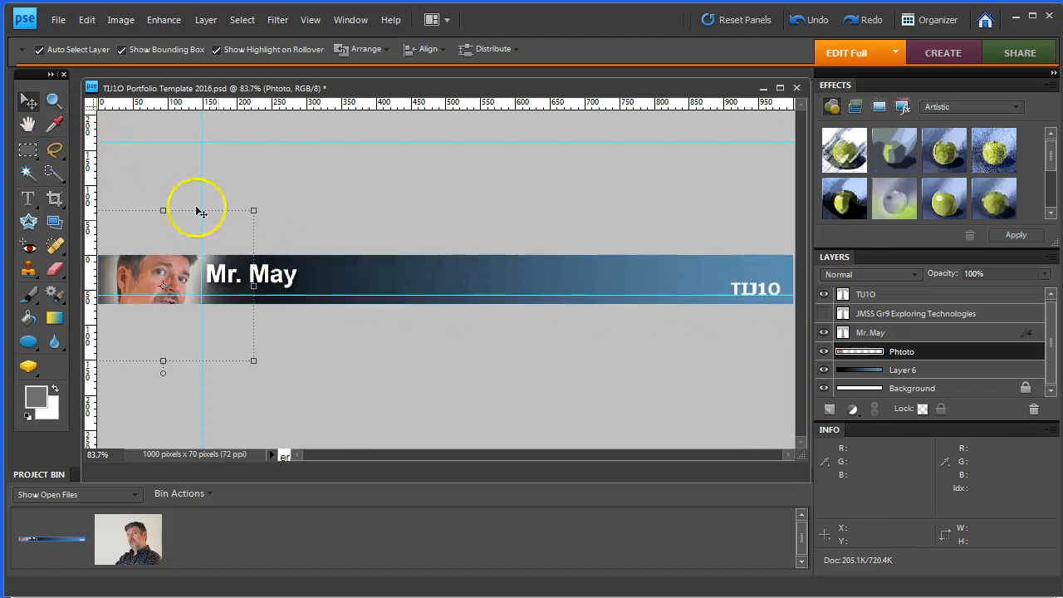
left_click_drag(285, 275, 284, 286)
double_click(279, 285)
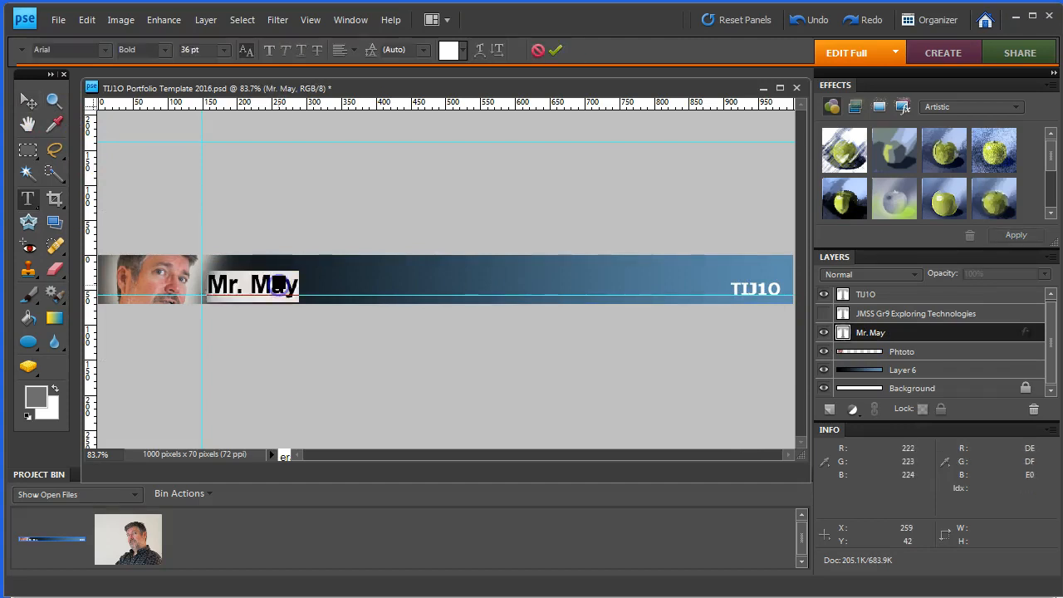
left_click(297, 284)
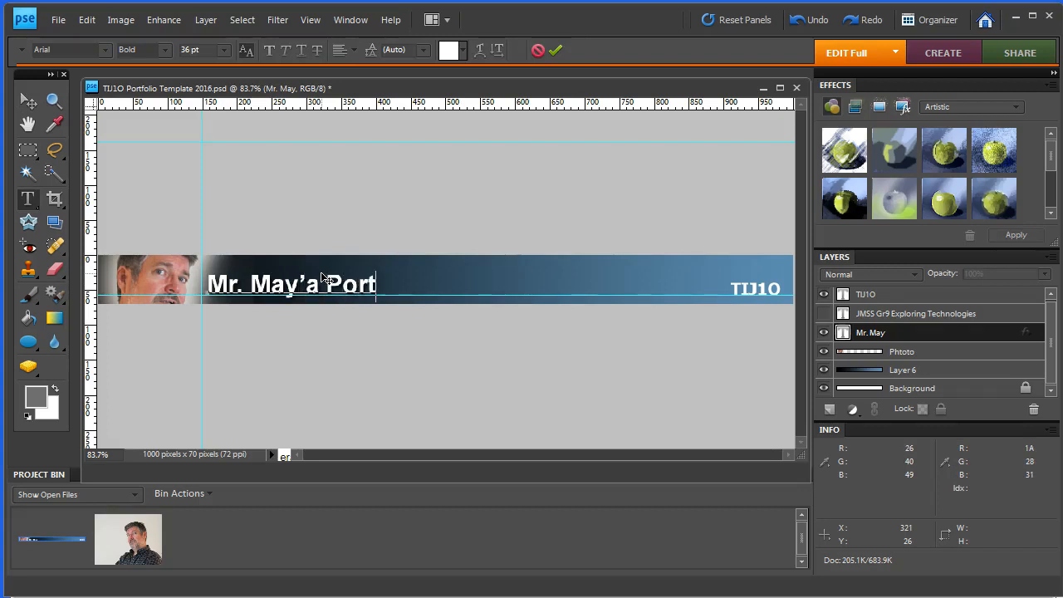
left_click(372, 176)
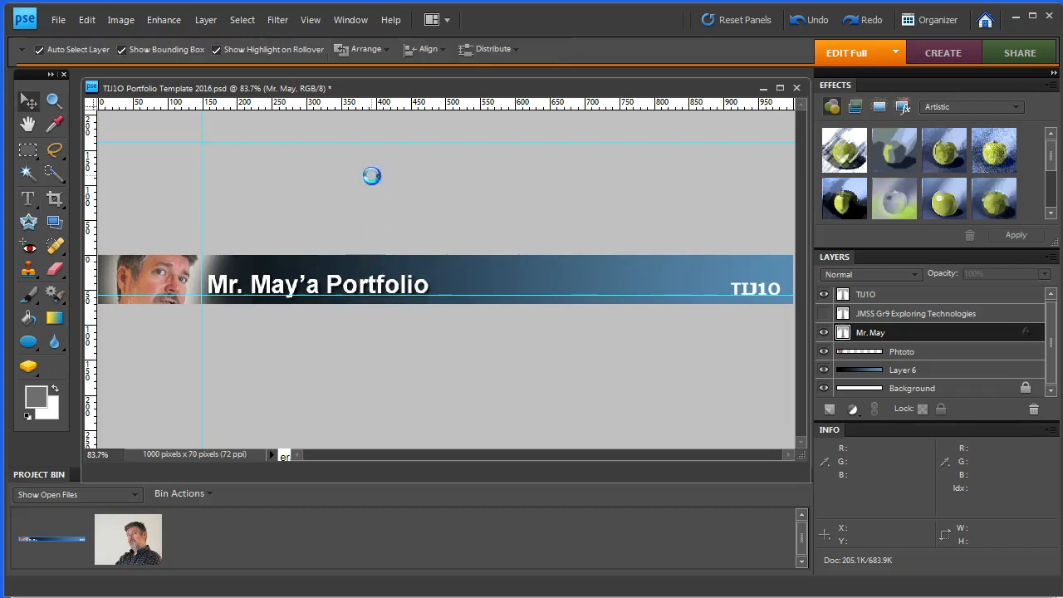
left_click(432, 192)
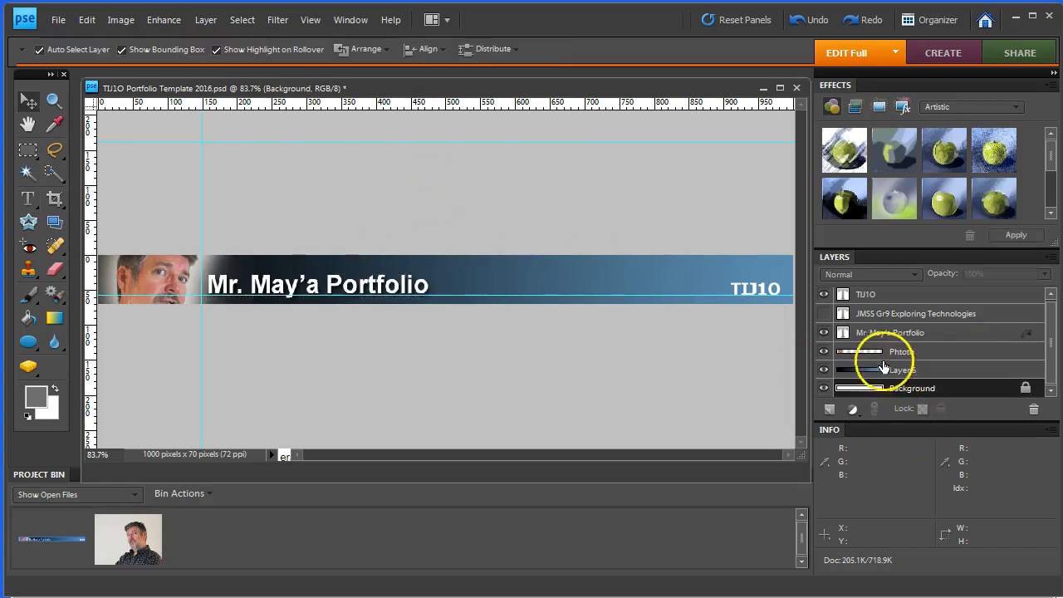
- Show the JMSS Gr9 Exploring Technologies layer, move the title up, and align the subtitle beneath it at the vertical guide
left_click(824, 314)
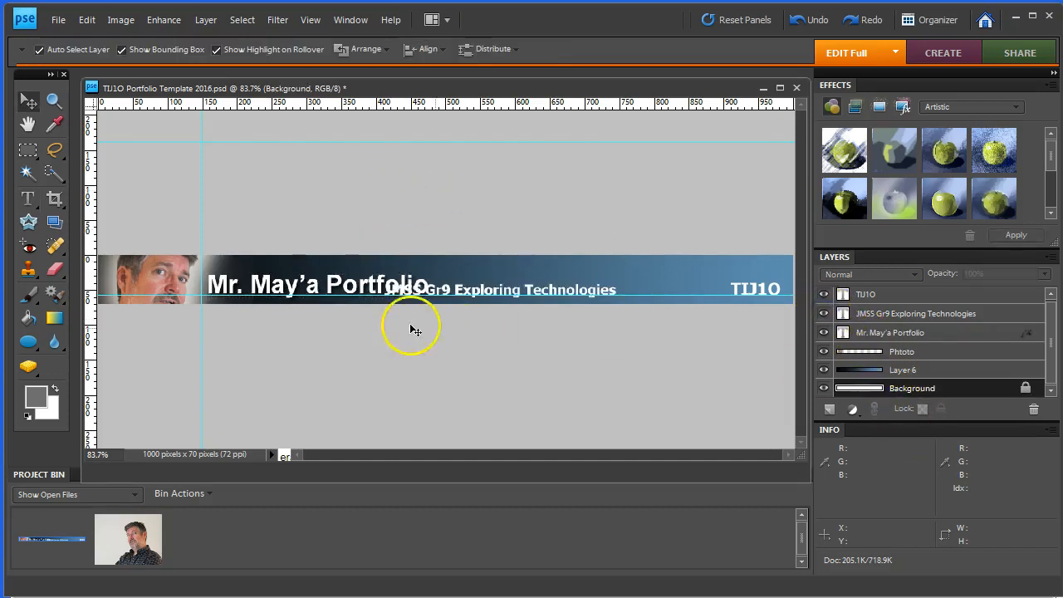
left_click_drag(312, 288, 305, 273)
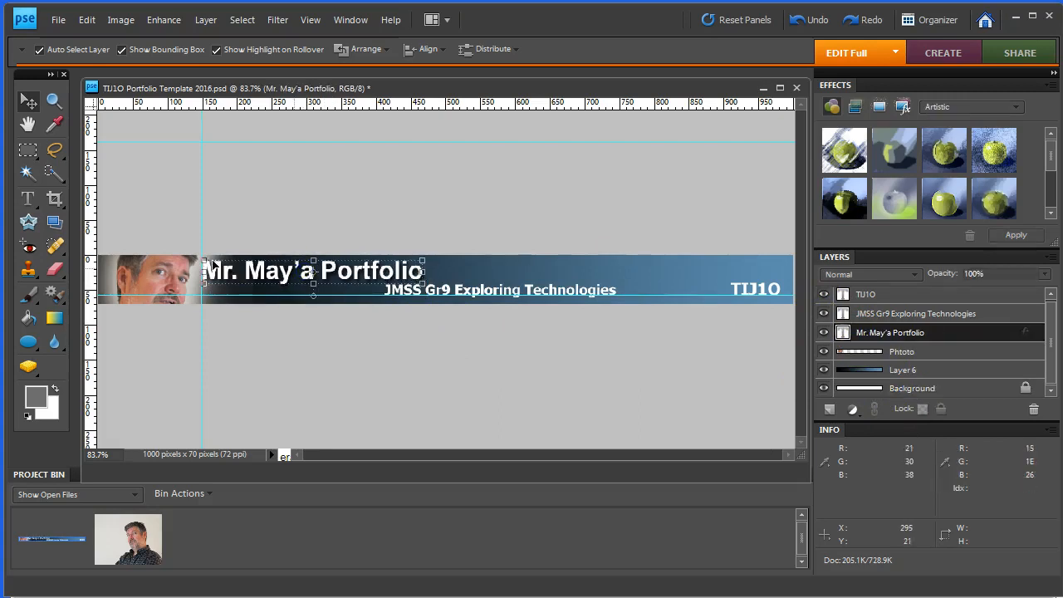
left_click_drag(472, 296, 291, 290)
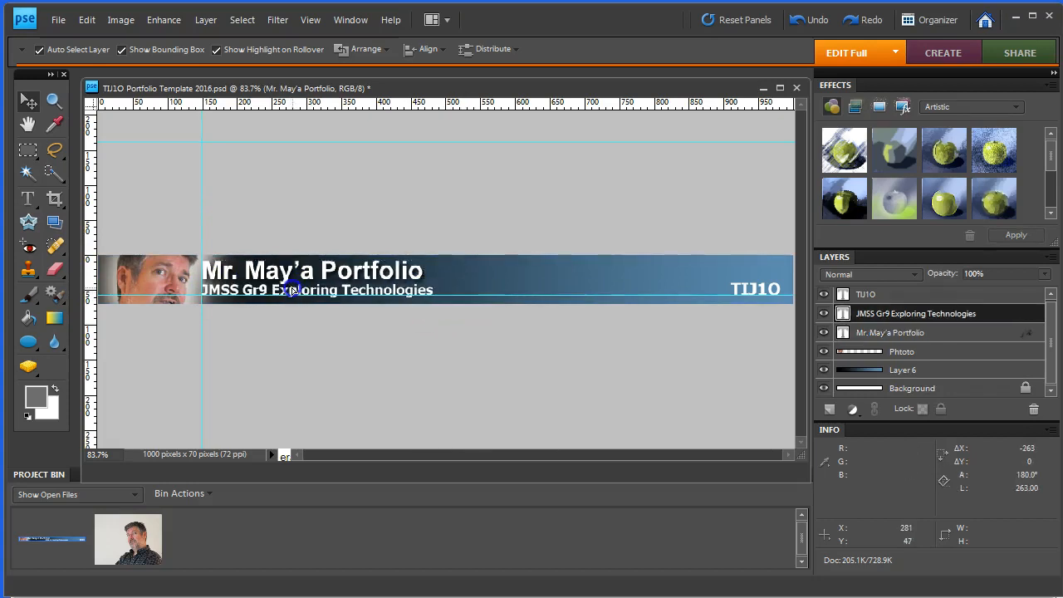
left_click(357, 207)
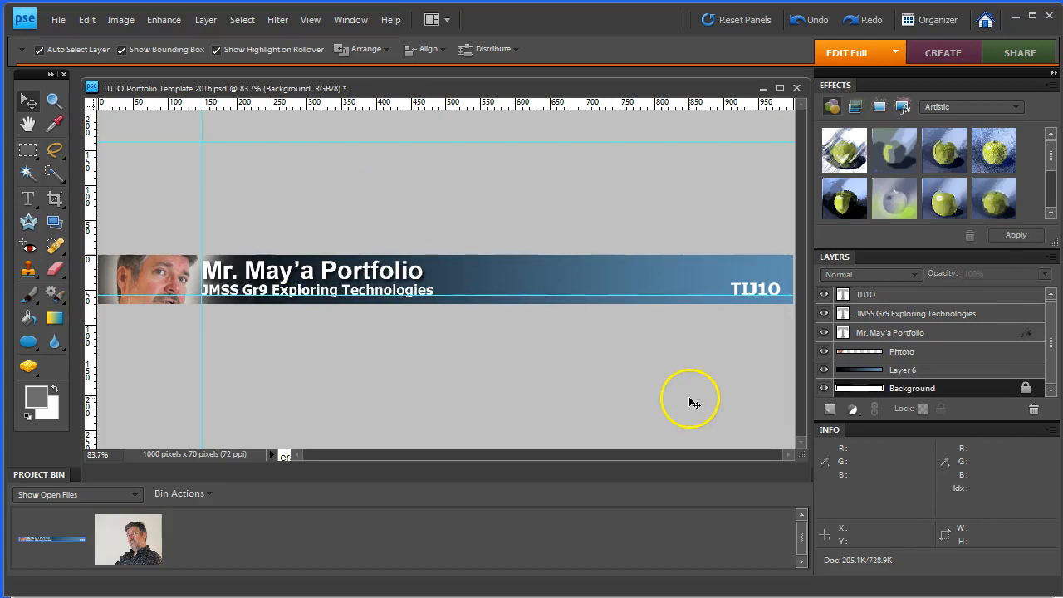
- Switch to Chrome, review the SAVE YOUR FILE instructions for the PSD and JPG, and return to Photoshop Elements
key("alt+Tab")
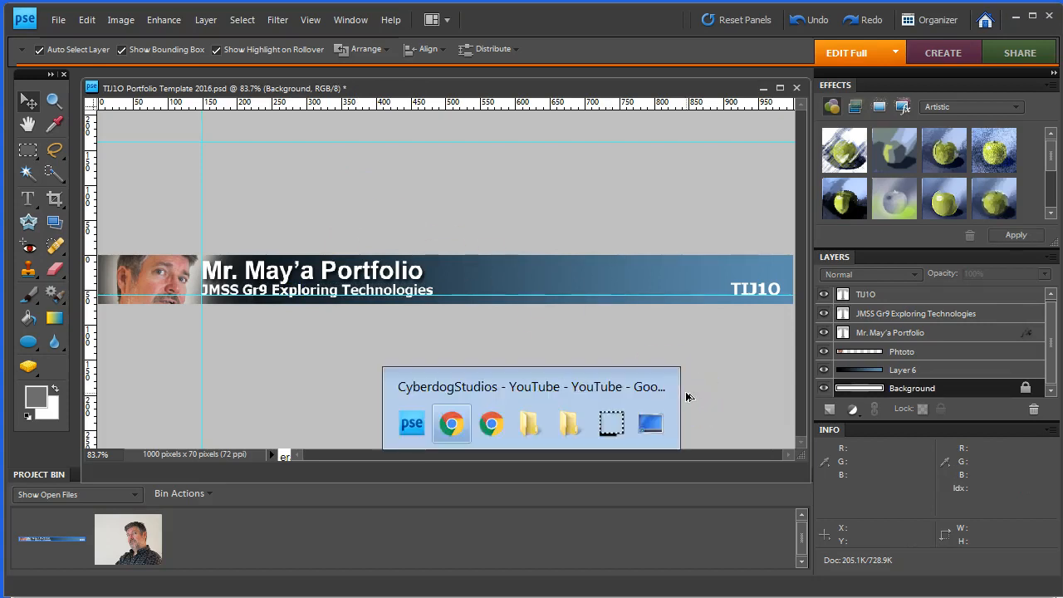
scroll(419, 419, "down", 2)
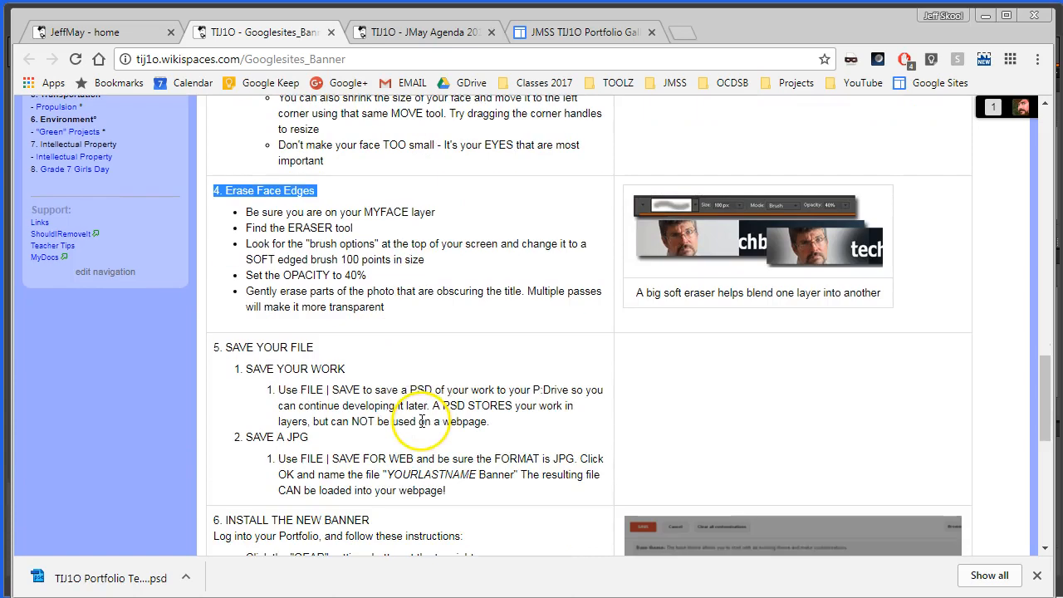
scroll(331, 337, "down", 1)
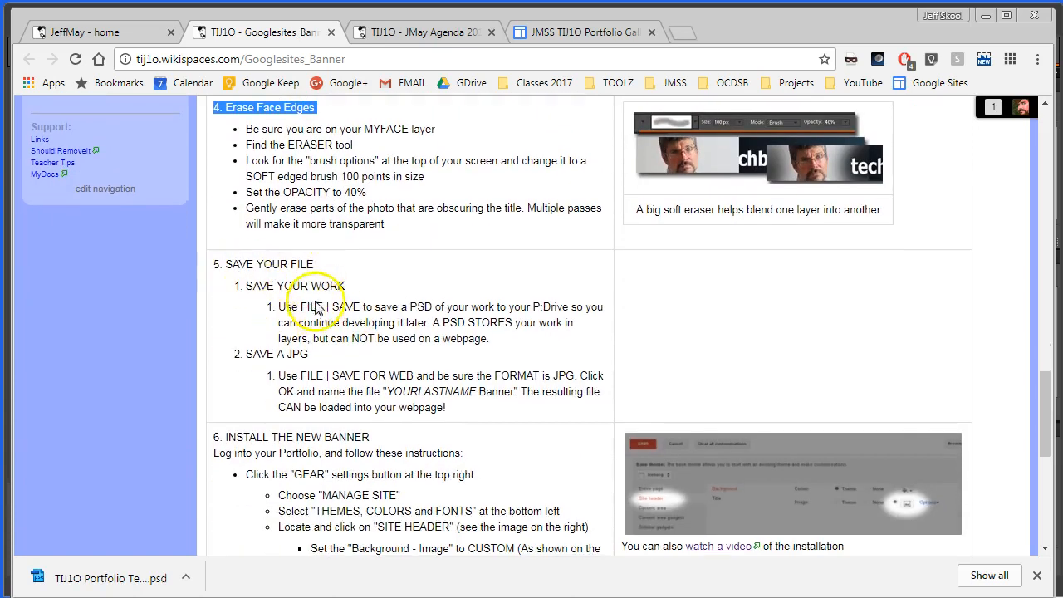
key("alt+Tab")
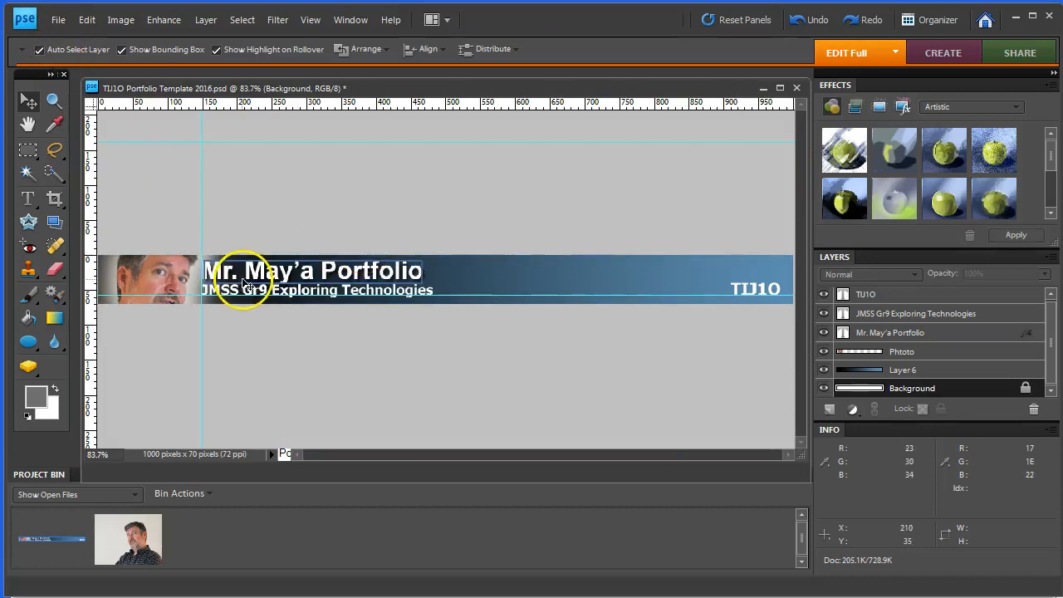
- Save the banner as a layered PSD in the 01. Photoshop folder, named with the author's name followed by "TIJ1O Portfolio Banner"
left_click(56, 20)
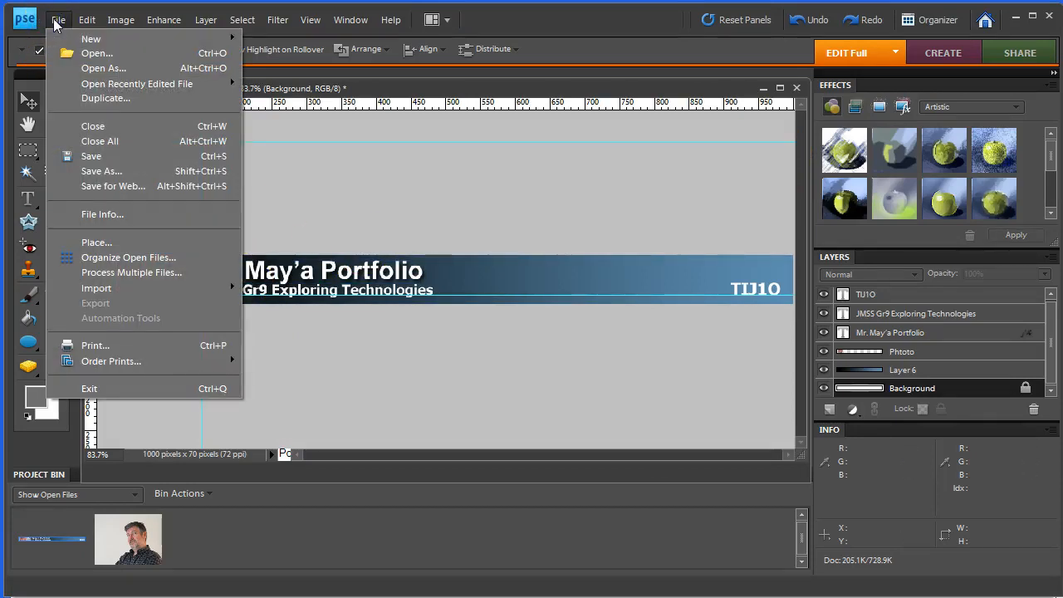
left_click(89, 171)
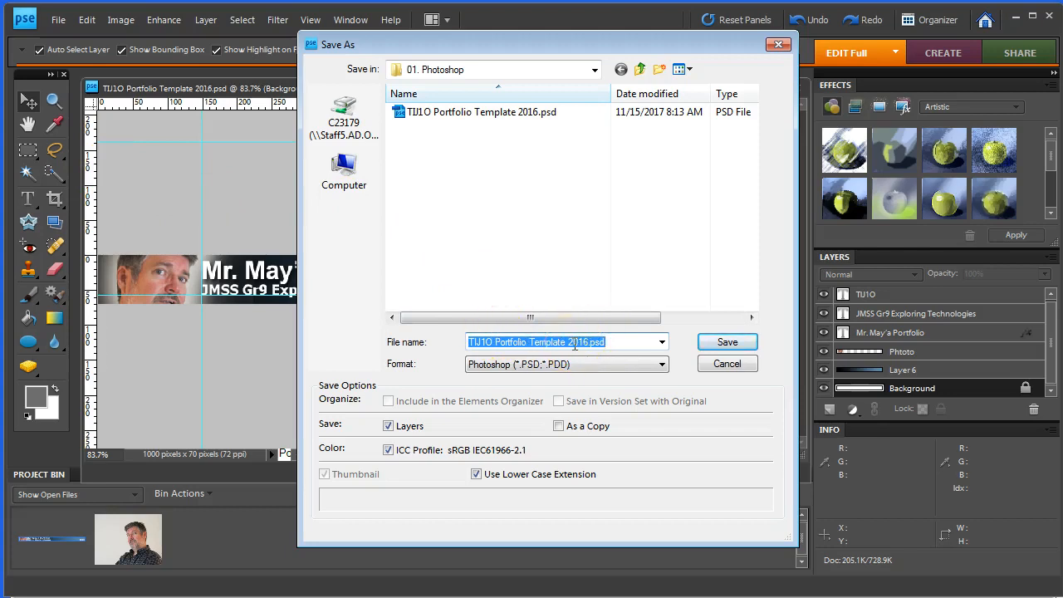
key("Home")
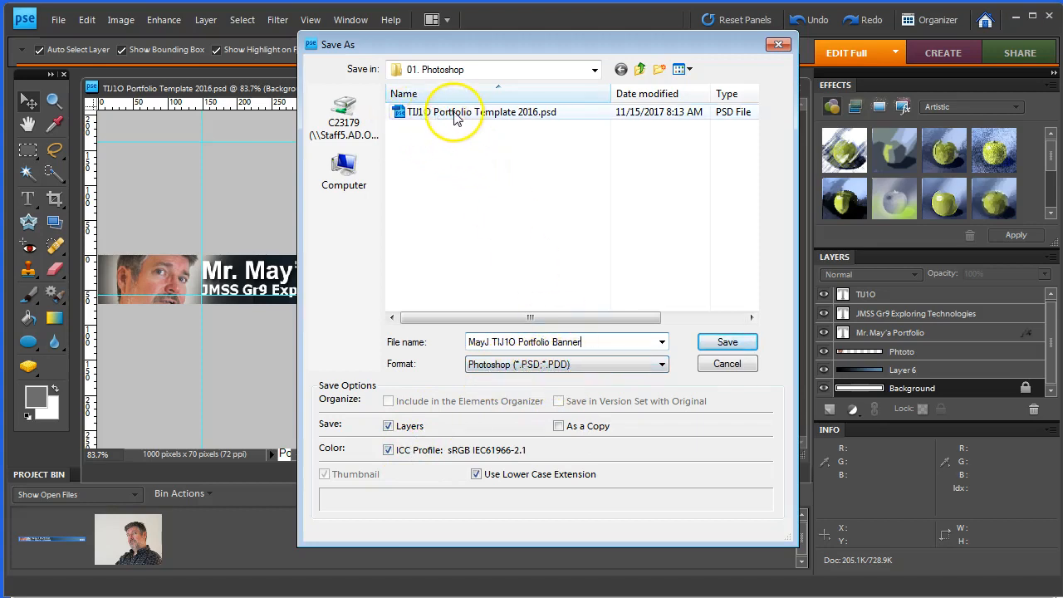
left_click(656, 226)
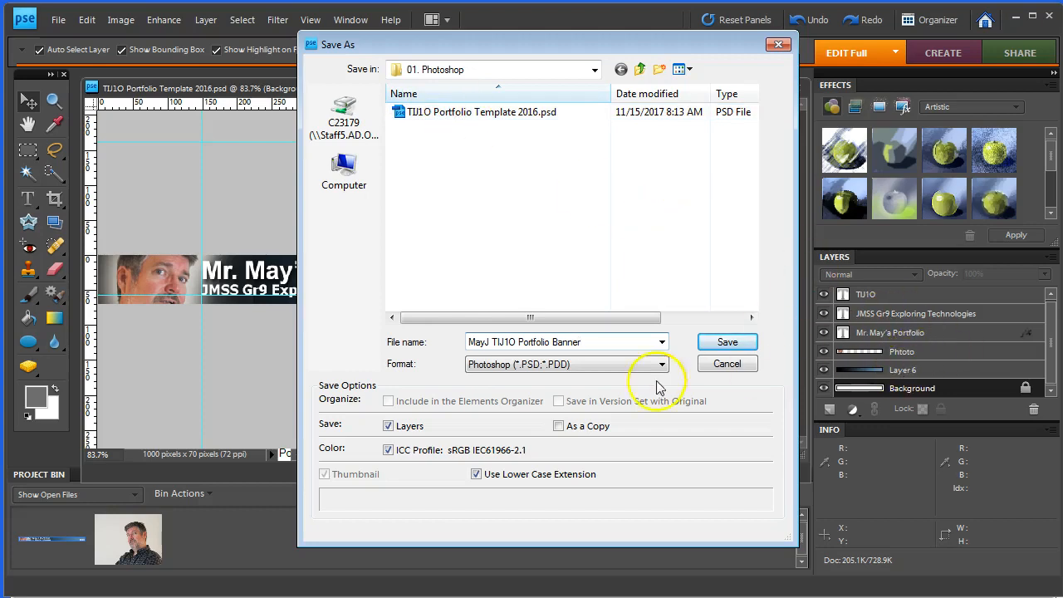
left_click(729, 344)
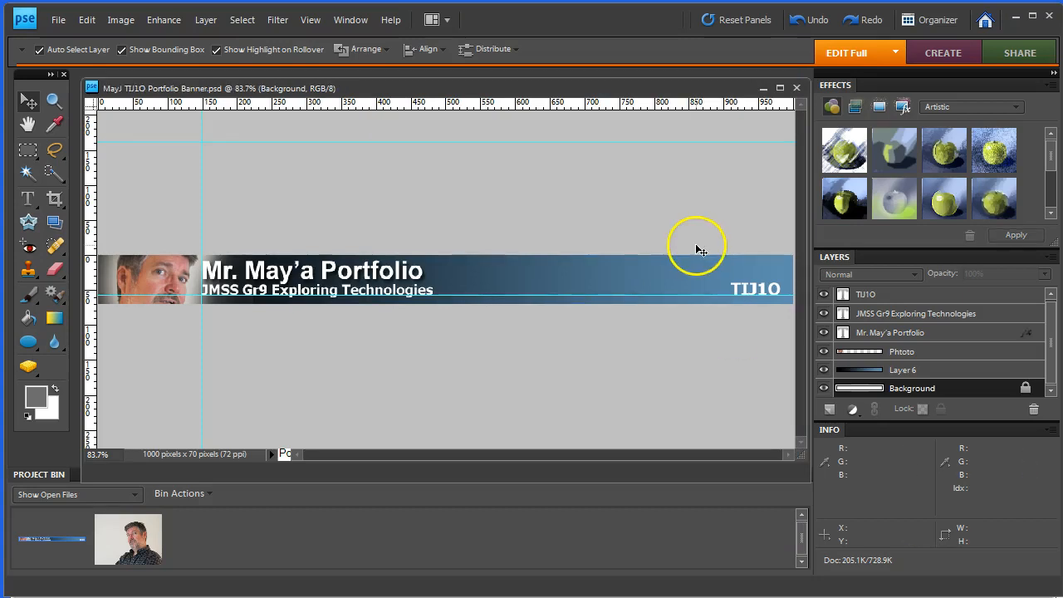
- Correct the possessive ending in the name title so it reads "’s Portfolio", and finish editing the text
left_click(220, 275)
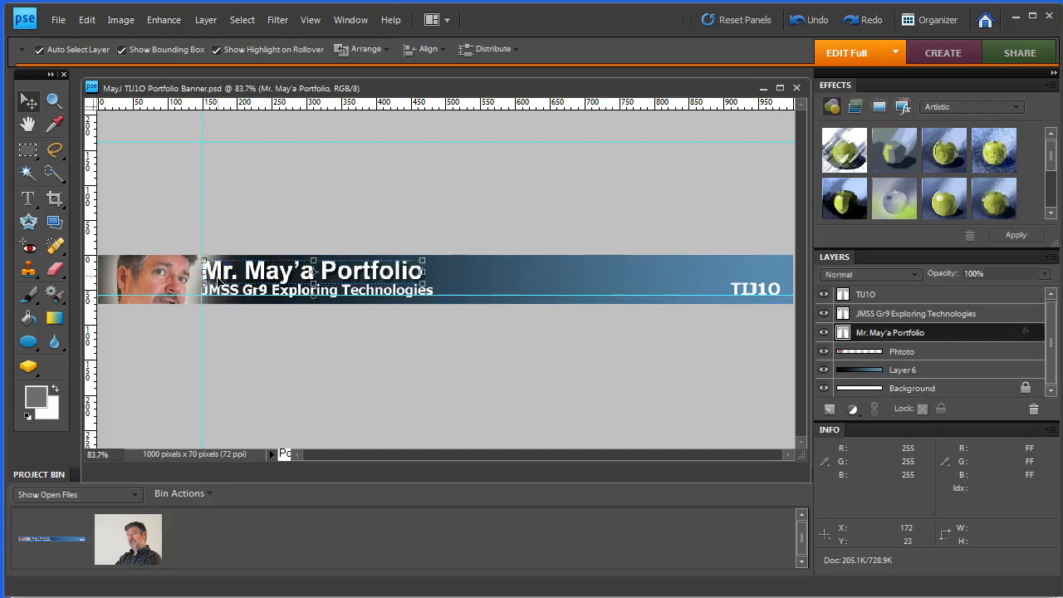
left_click(308, 274)
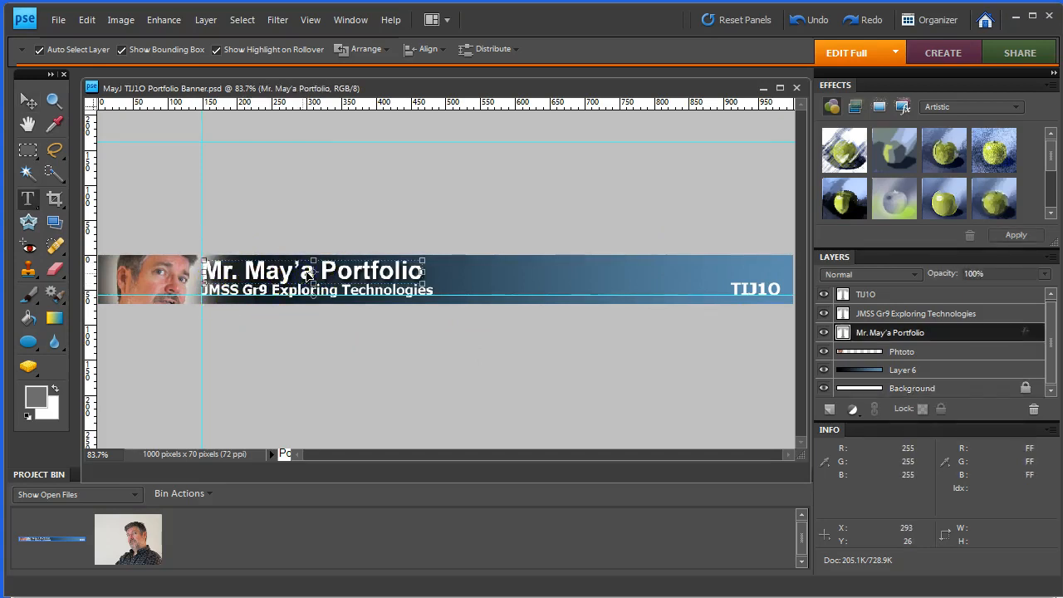
double_click(308, 274)
left_click(307, 273)
double_click(308, 273)
left_click(309, 271)
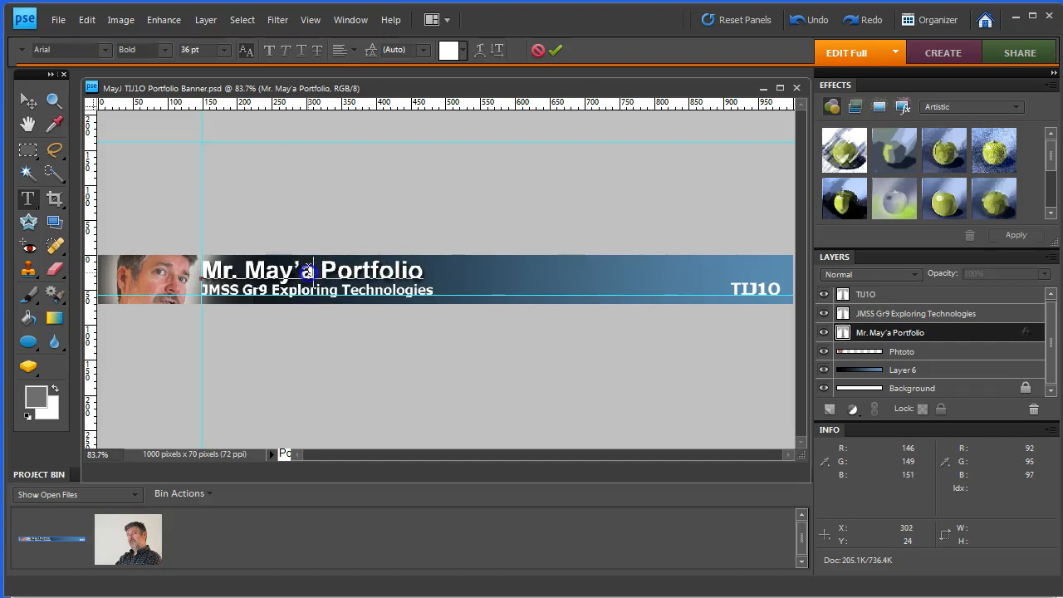
type("s")
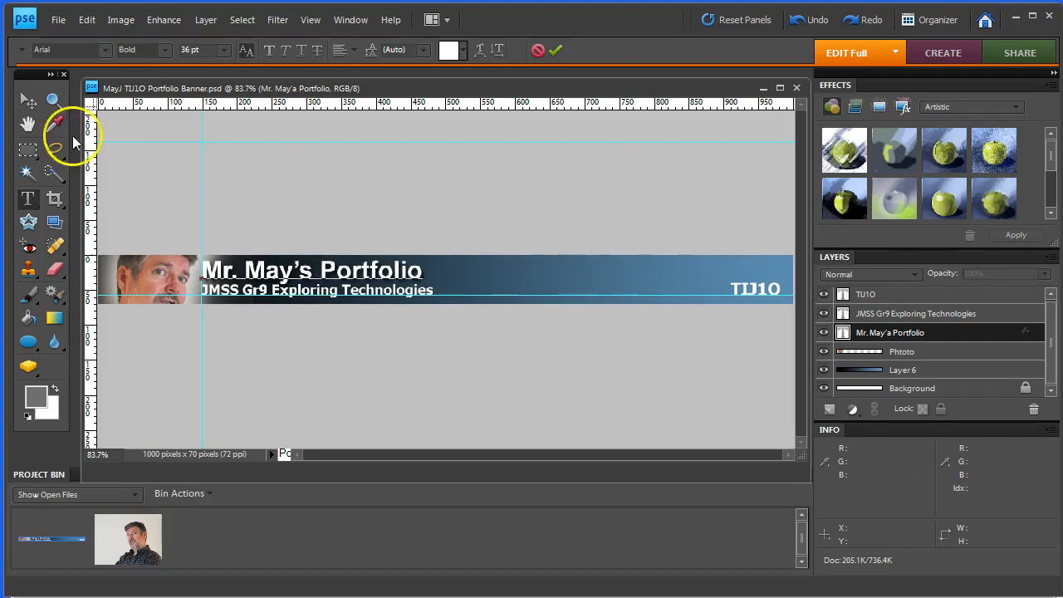
left_click(28, 101)
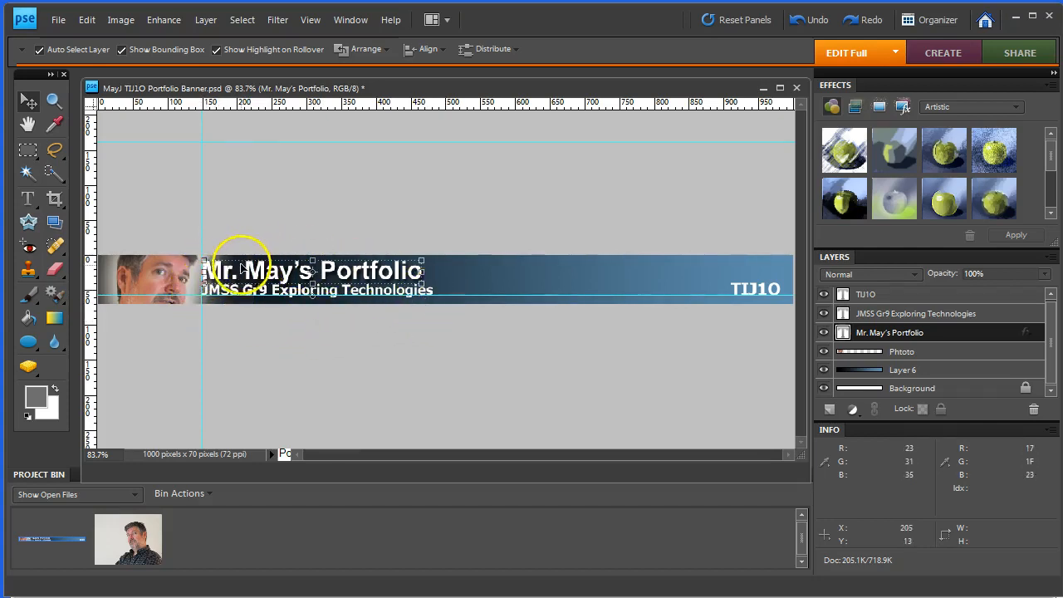
left_click(278, 292)
left_click(403, 300)
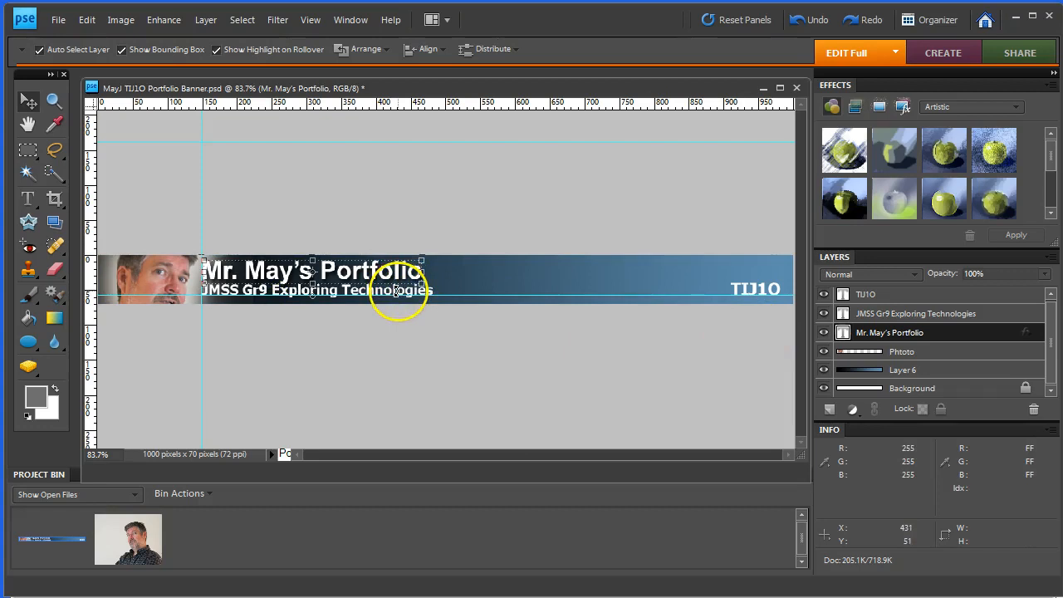
left_click(397, 291)
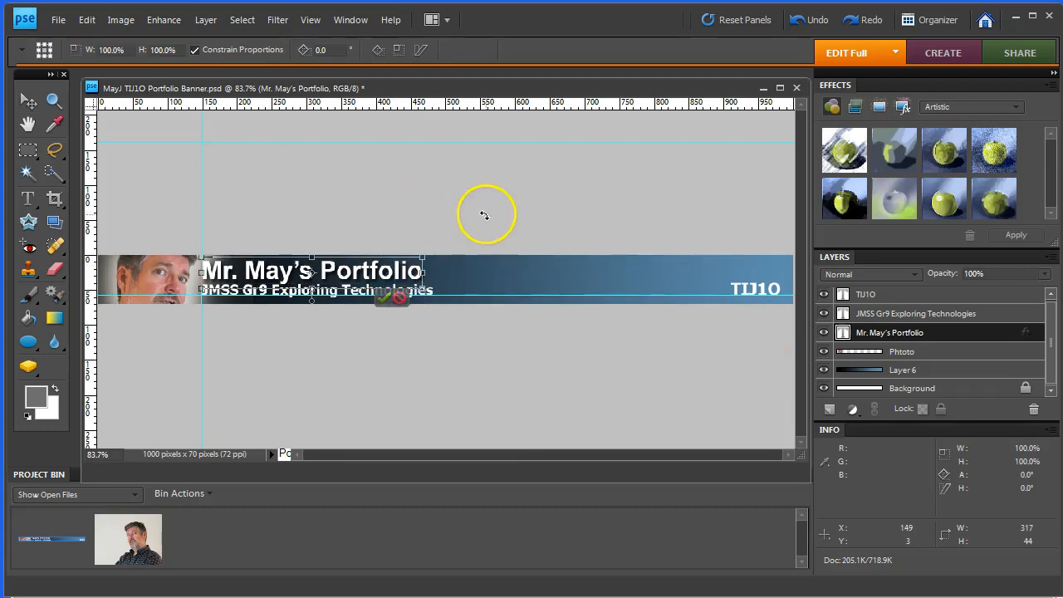
left_click(403, 296)
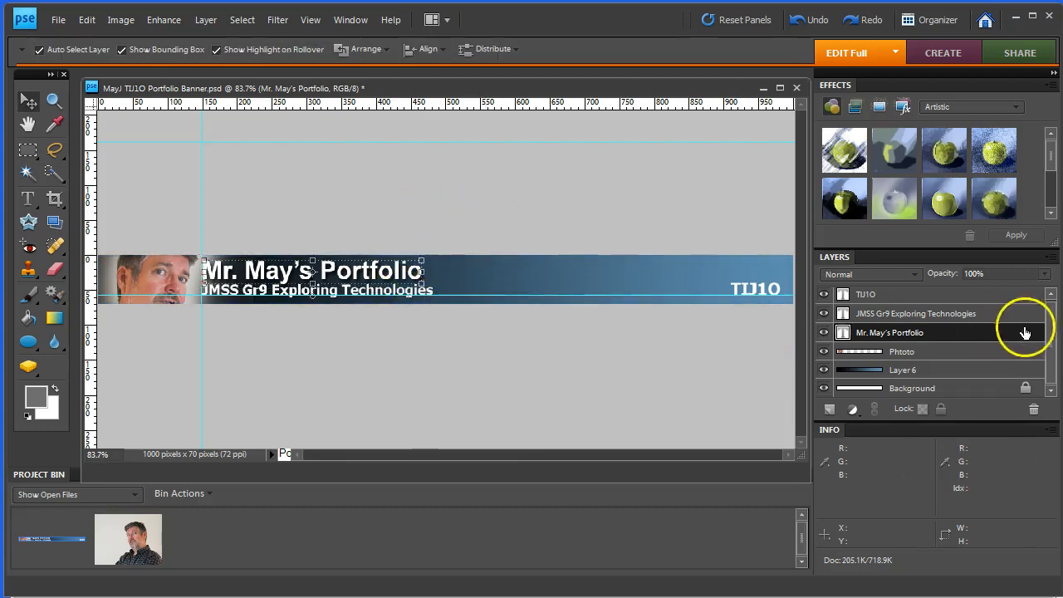
- Reorder the JMSS Gr9 Exploring Technologies layer so it sits directly below the name title layer
left_click(895, 316)
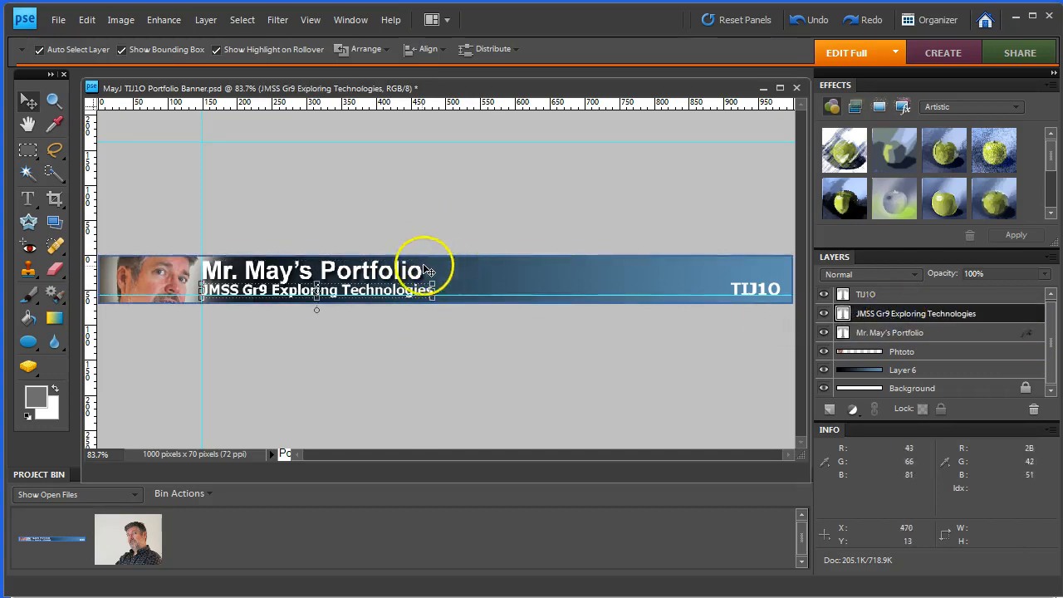
left_click_drag(888, 318, 891, 339)
left_click(890, 319)
left_click(891, 334)
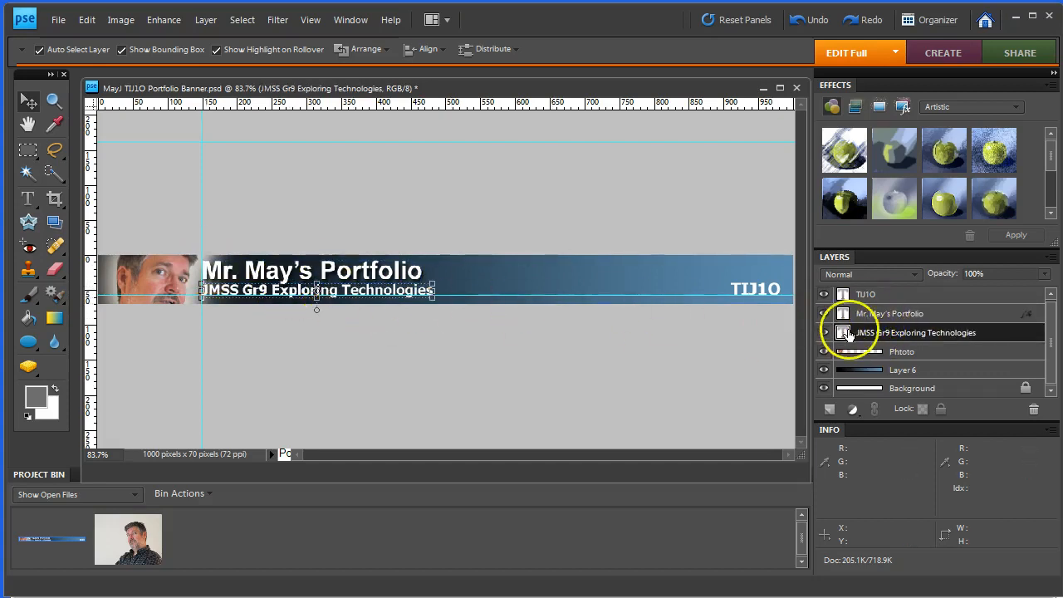
- Move the name title and subtitle together about 35 pixels to the right of the vertical guide, keeping their height, and deselect them
left_click(902, 316, "ctrl")
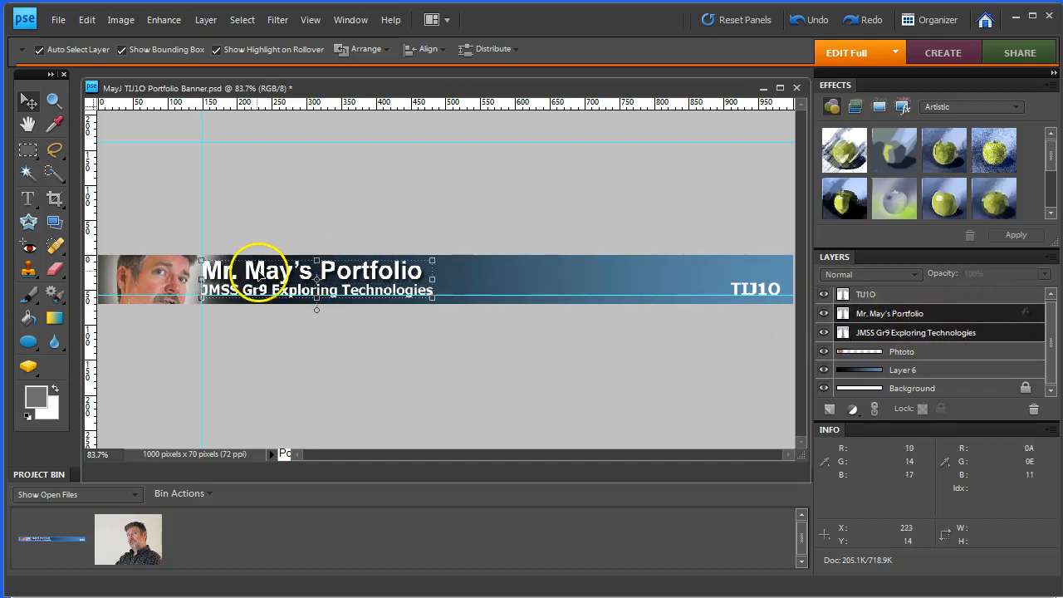
left_click_drag(263, 276, 286, 279)
key("Up")
key("Up")
key("Up")
key("Up")
key("Up")
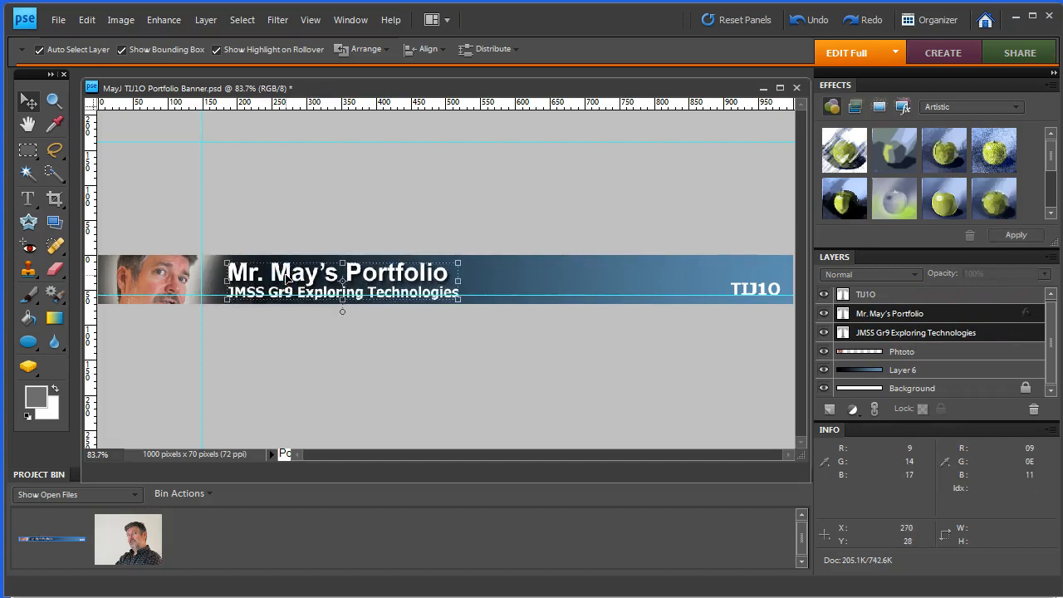
key("Left")
key("Left")
key("Left")
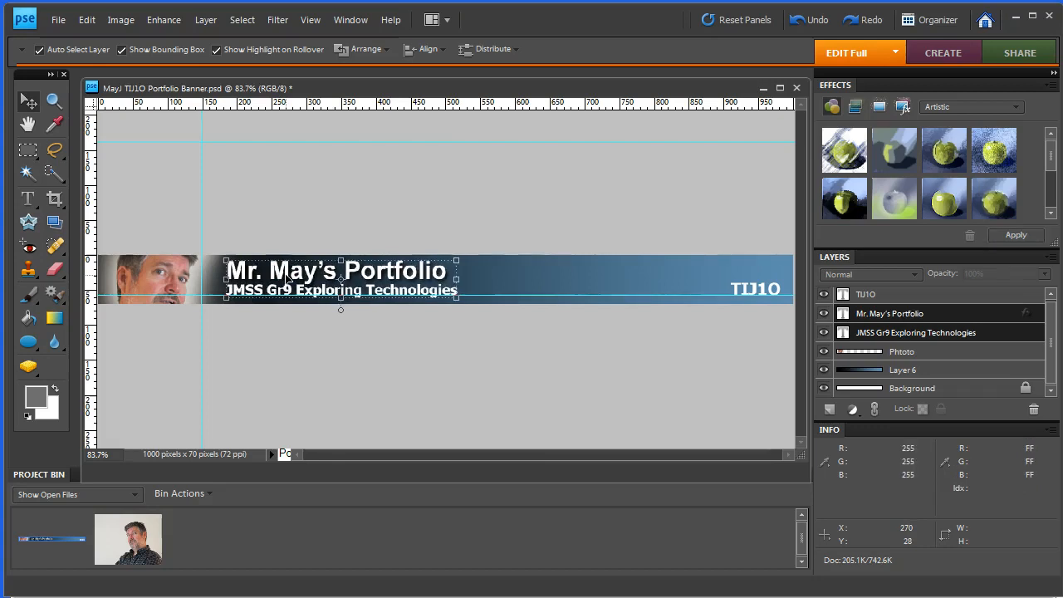
left_click(355, 200)
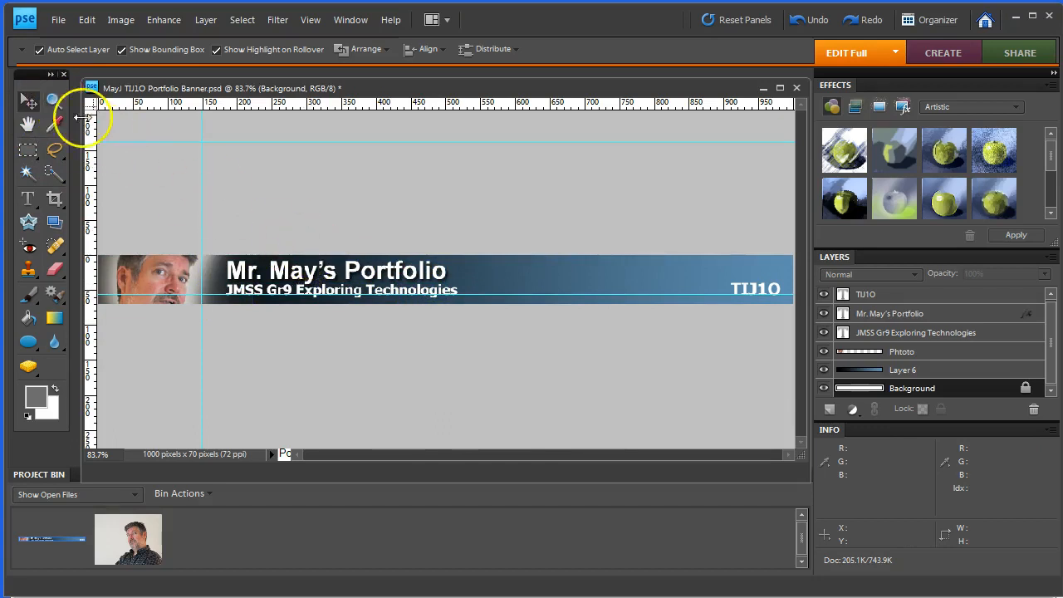
- Scale the JMSS Gr9 Exploring Technologies subtitle proportionally to 95.2% to match the title's width, and deselect it
left_click(344, 270)
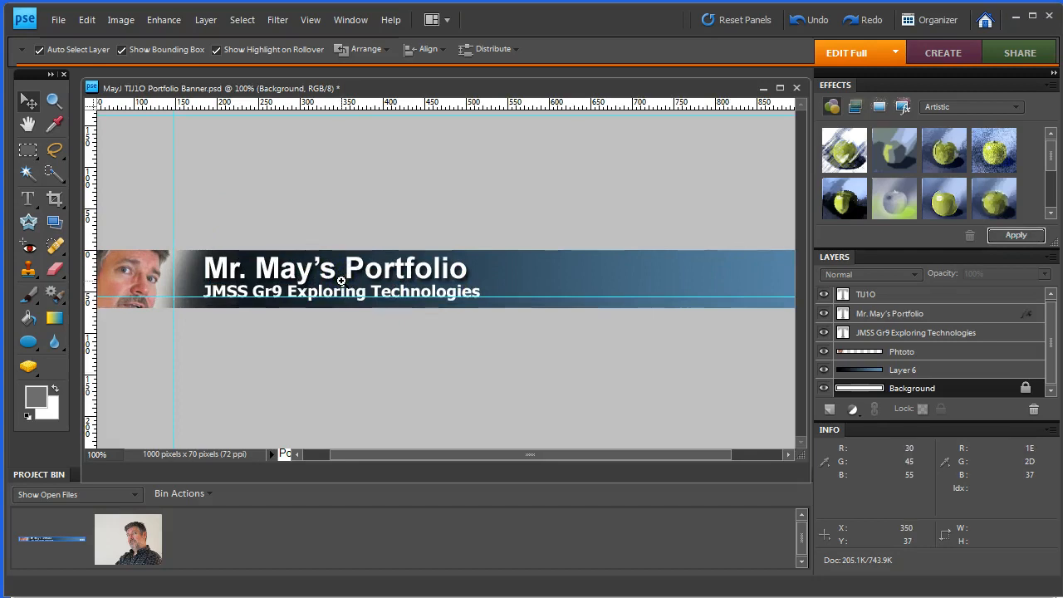
left_click(339, 280)
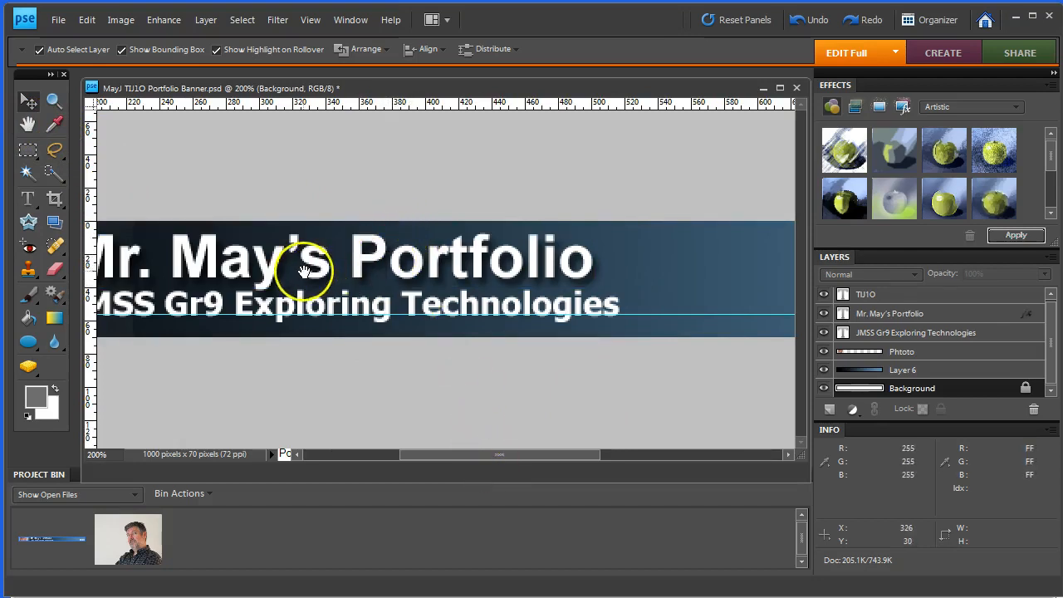
left_click_drag(280, 266, 386, 280)
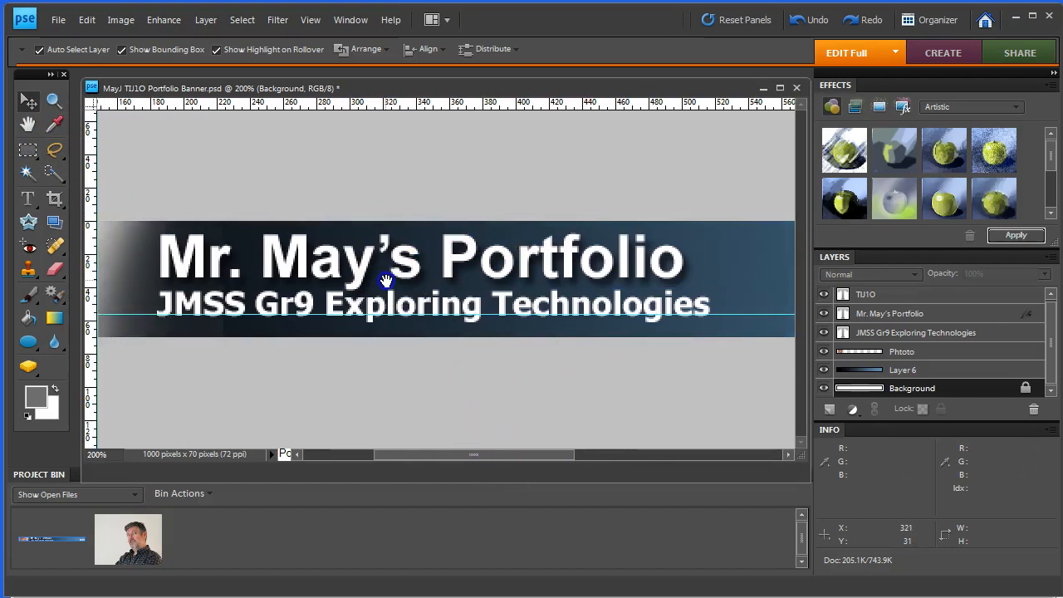
left_click(449, 307)
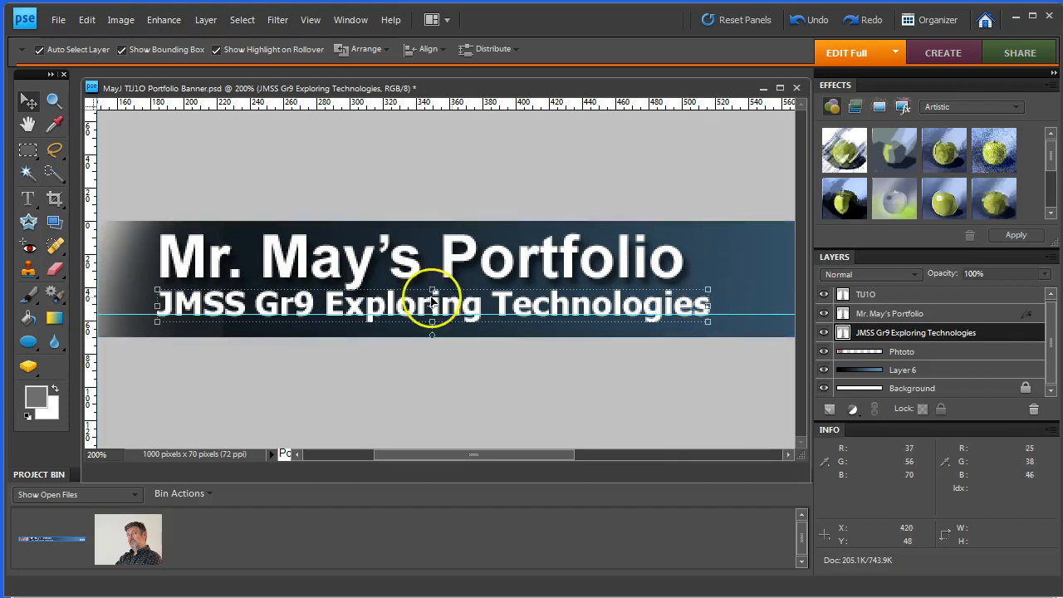
left_click_drag(708, 307, 542, 306)
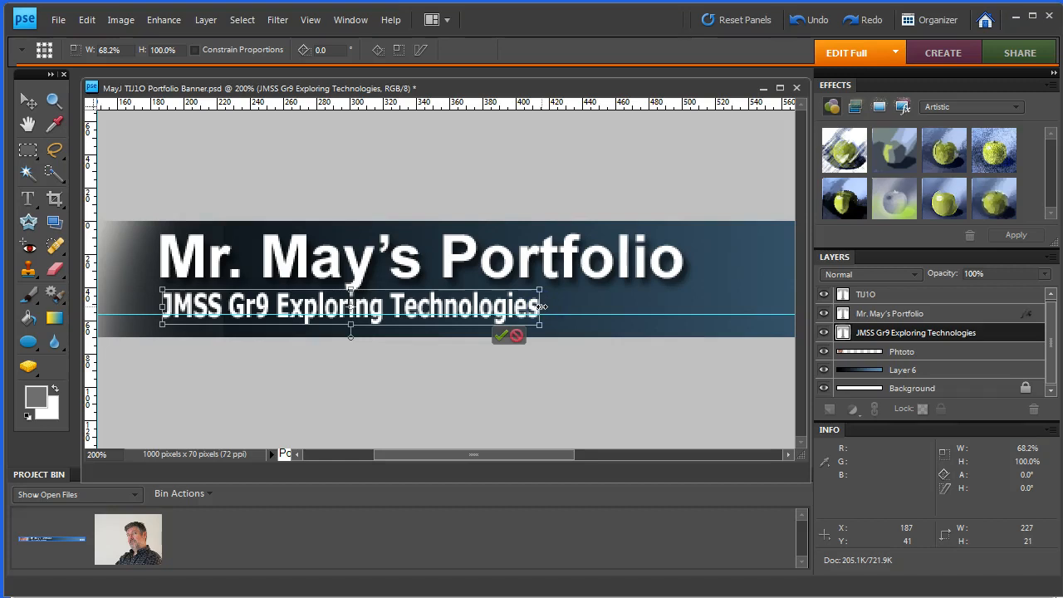
left_click(516, 336)
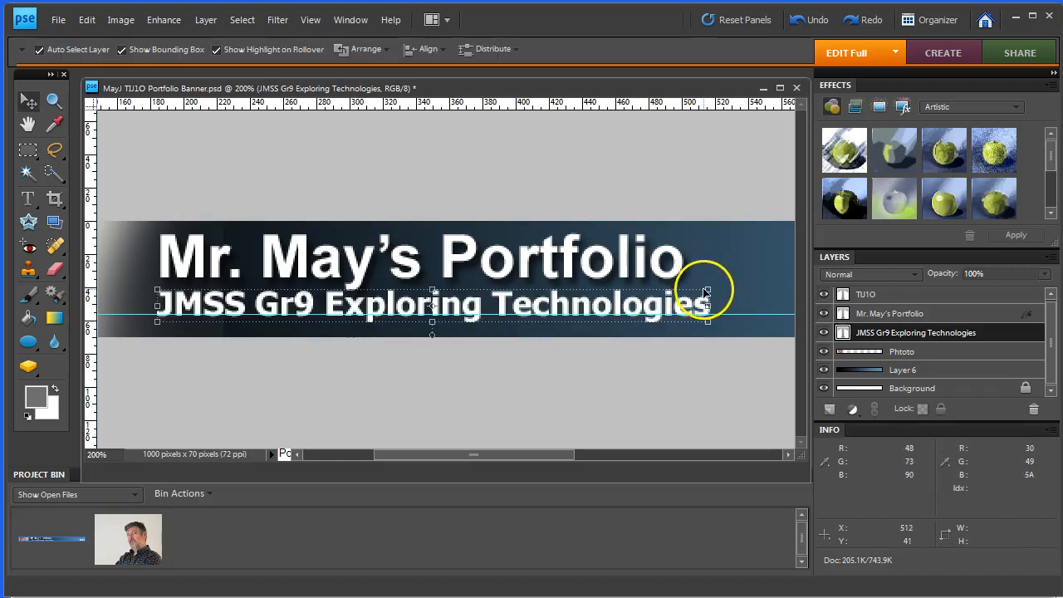
left_click_drag(710, 287, 681, 281)
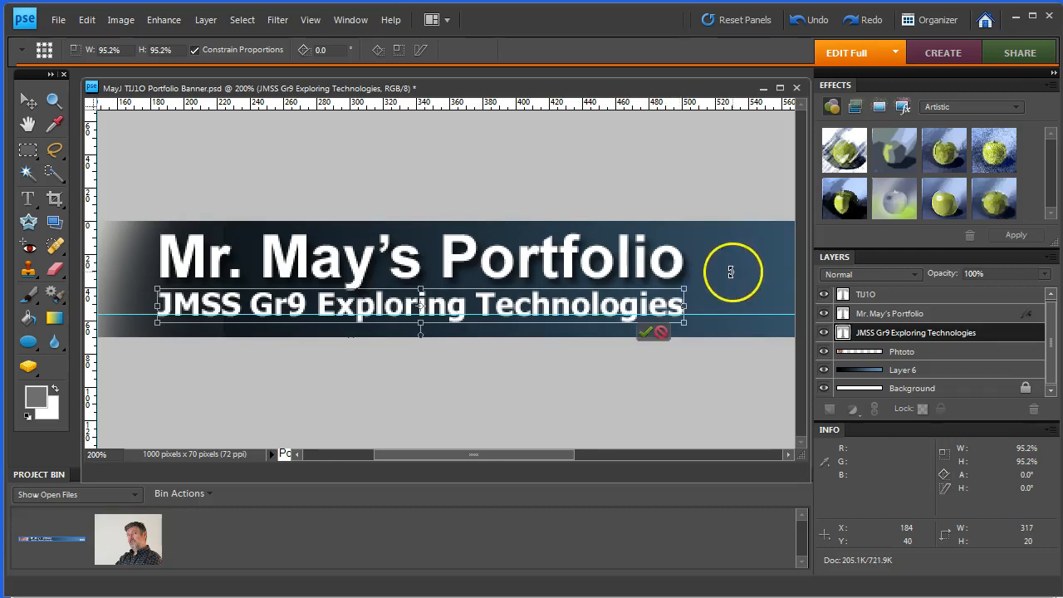
left_click(645, 332)
left_click(676, 280)
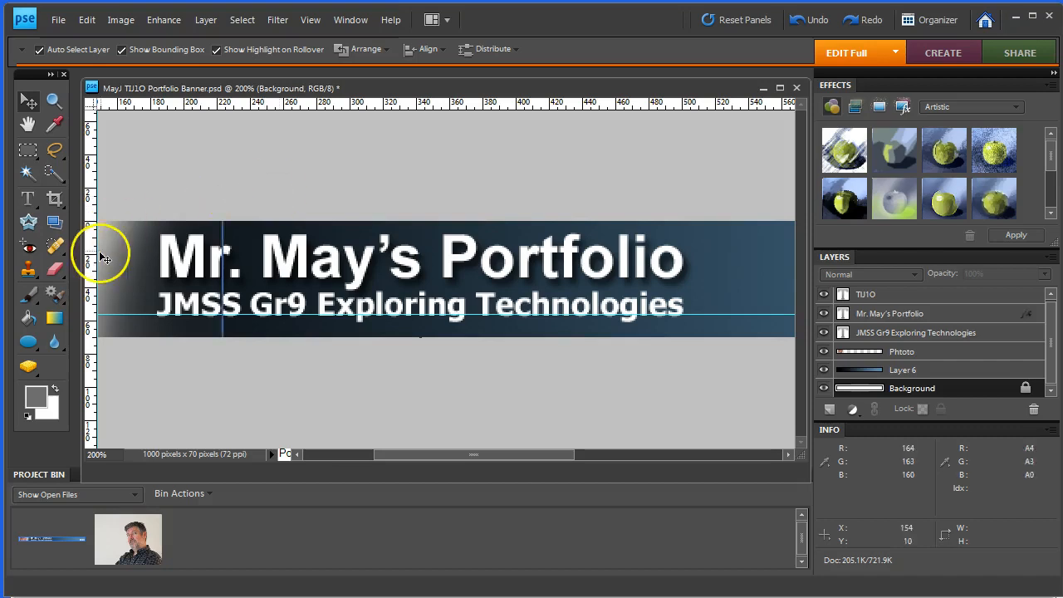
- Fit the whole banner in view and save the changes to the existing PSD file
left_click_drag(425, 462, 410, 485)
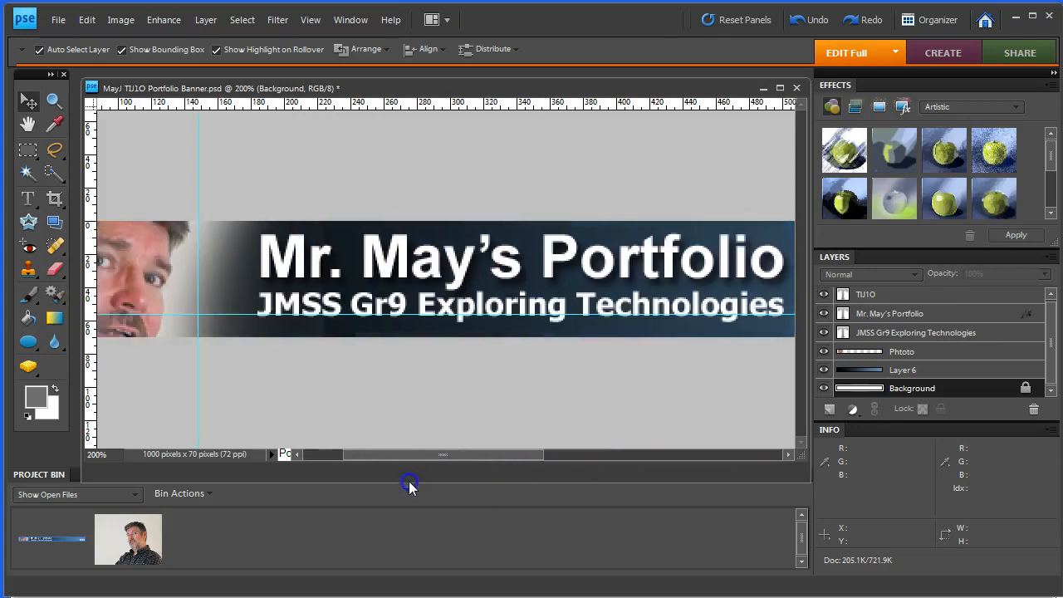
double_click(28, 123)
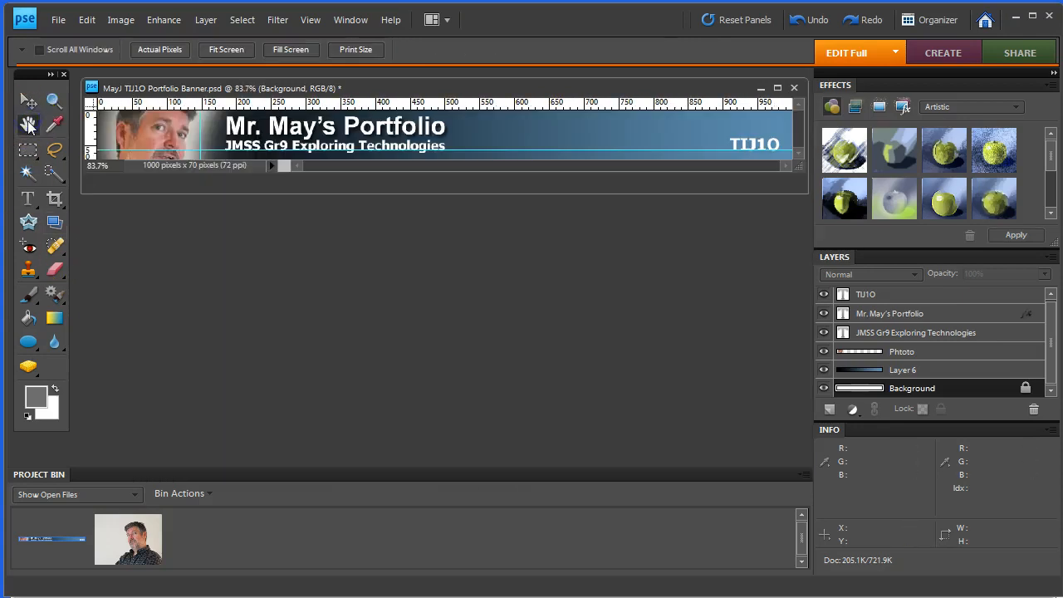
left_click(58, 19)
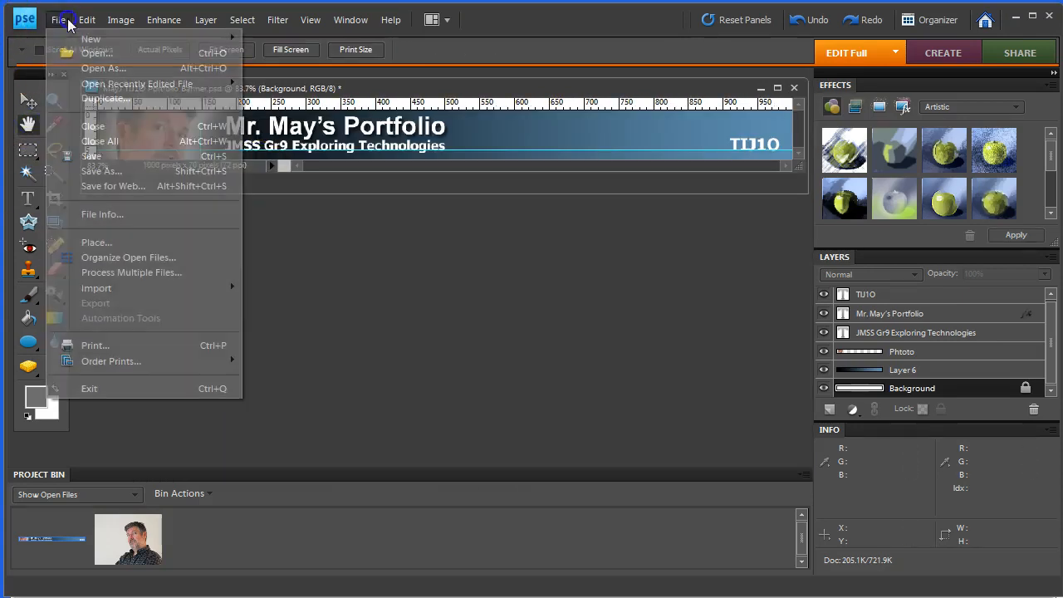
left_click(91, 157)
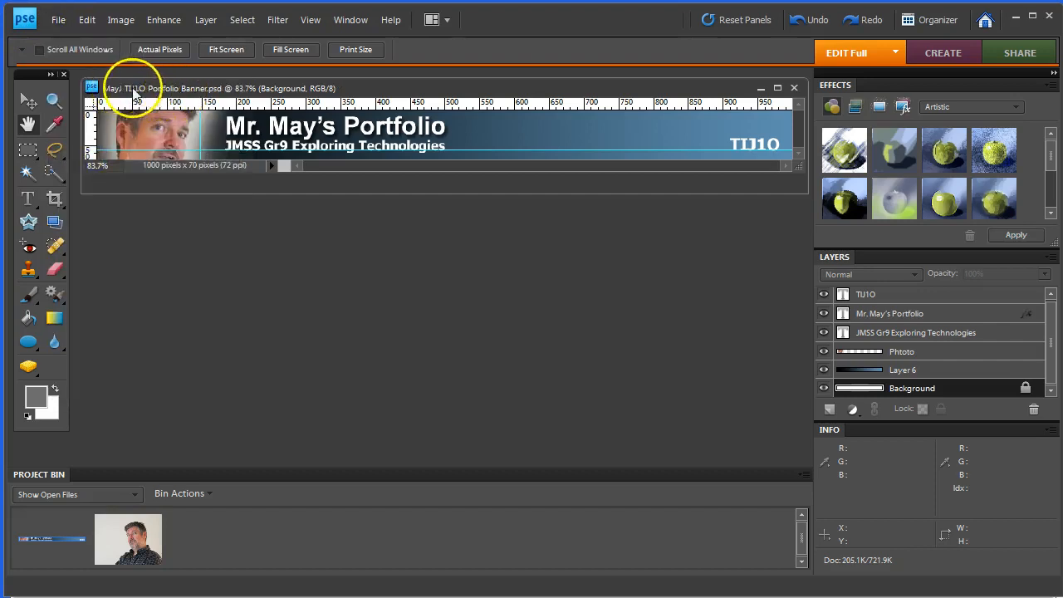
- Switch to Chrome, review the SAVE A JPG instructions on the Save for Web format, and return to Photoshop Elements
key("alt+Tab")
key("alt+Tab")
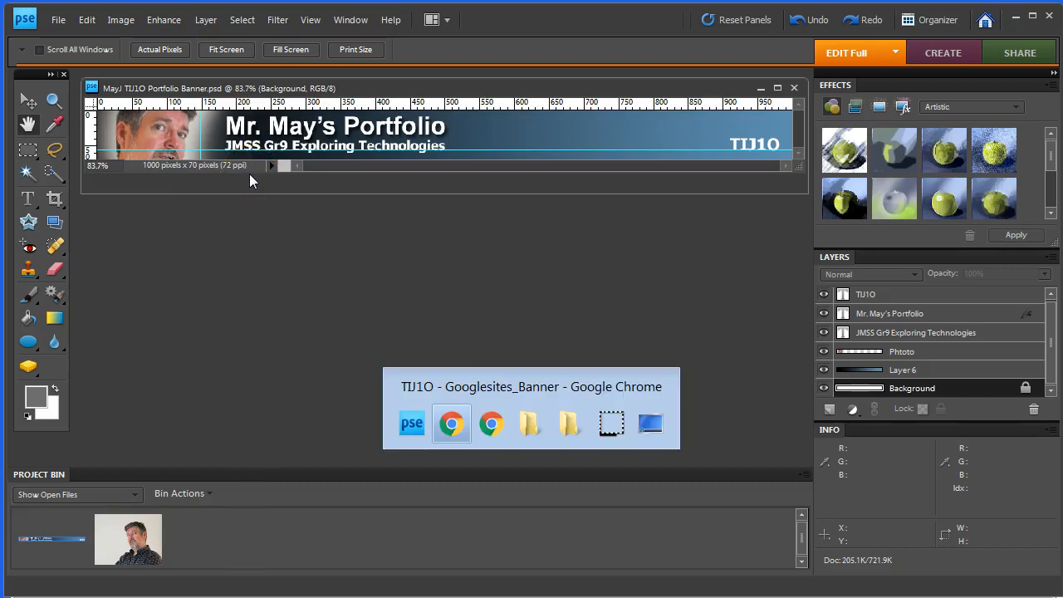
key("alt+Tab")
key("alt+Tab")
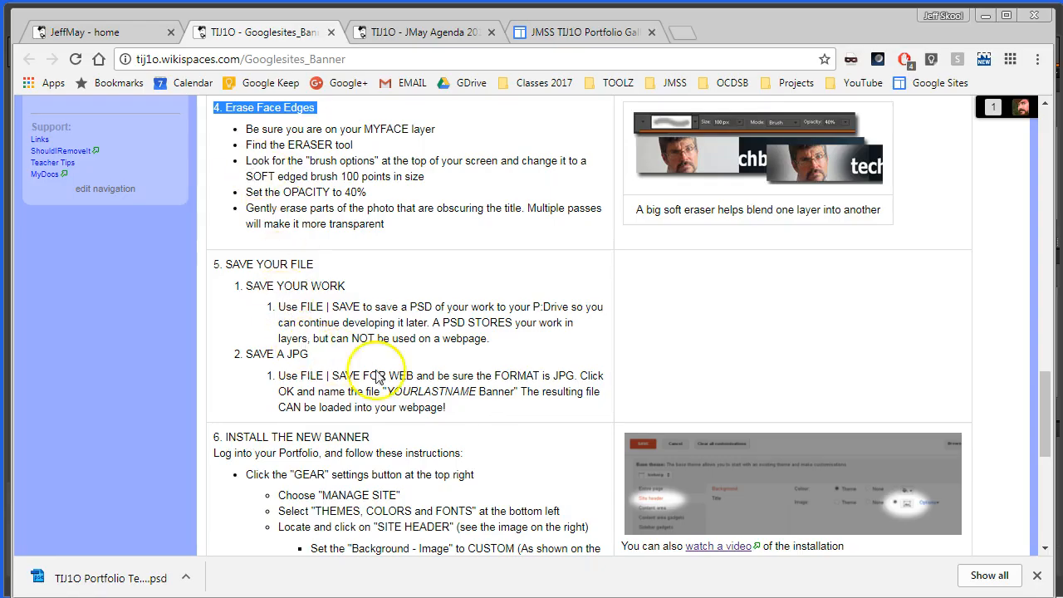
scroll(357, 391, "down", 1)
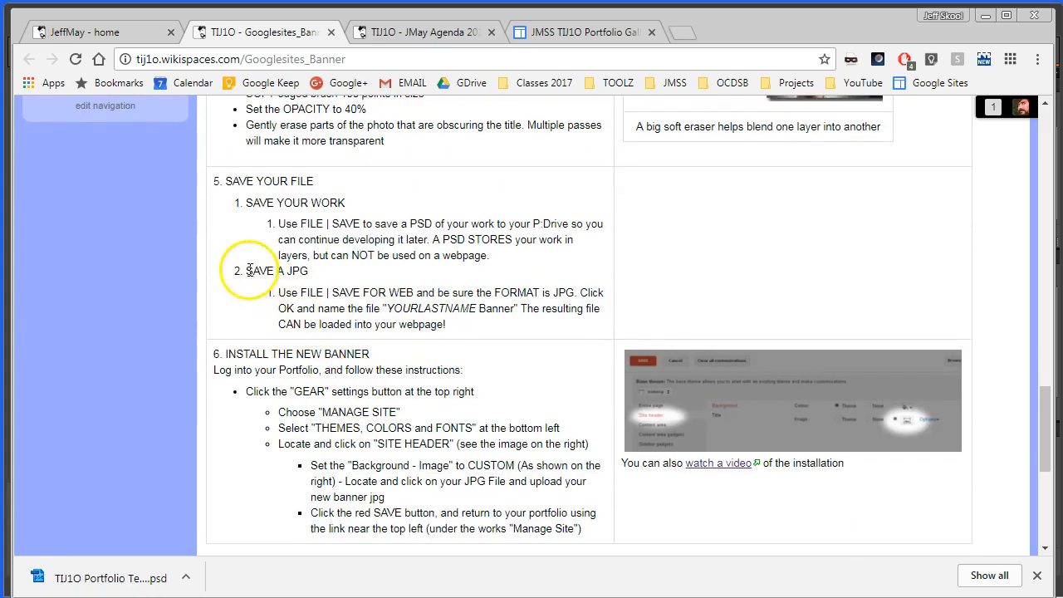
left_click_drag(375, 224, 489, 239)
left_click(490, 295)
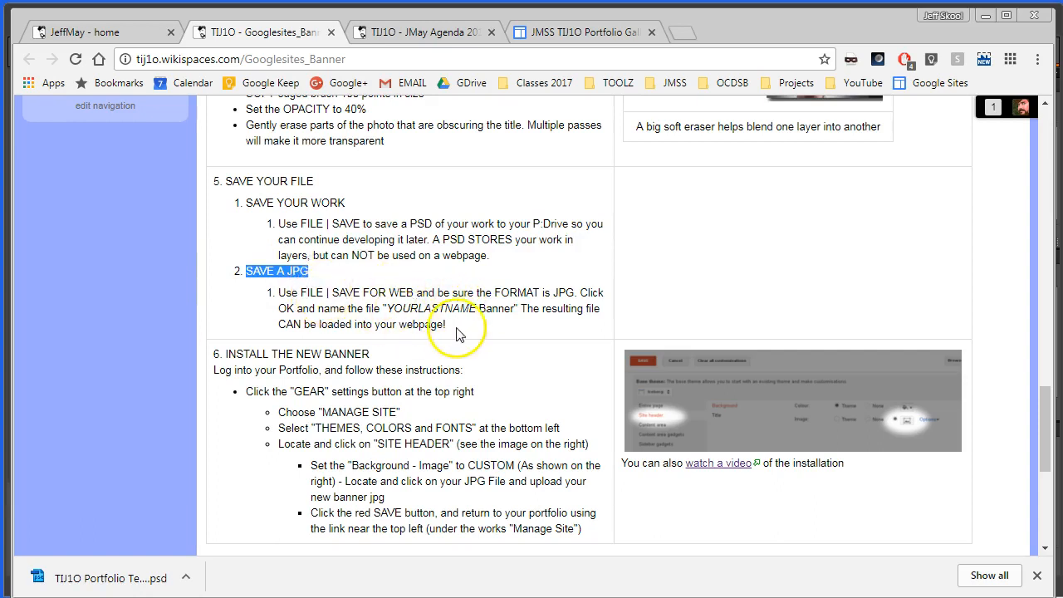
double_click(312, 293)
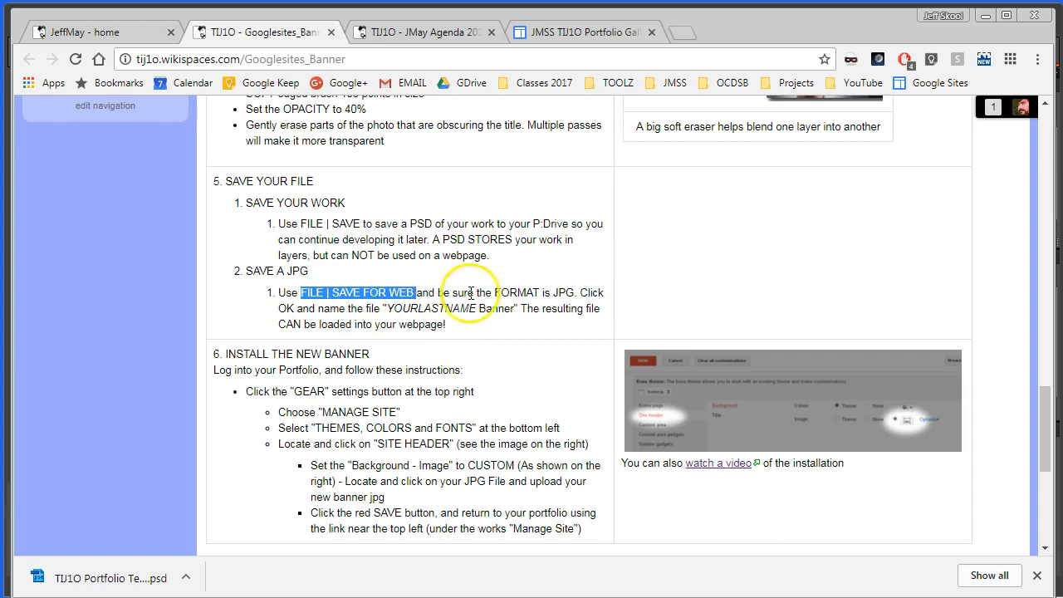
left_click_drag(486, 293, 553, 298)
key("alt+Tab")
key("alt+Tab")
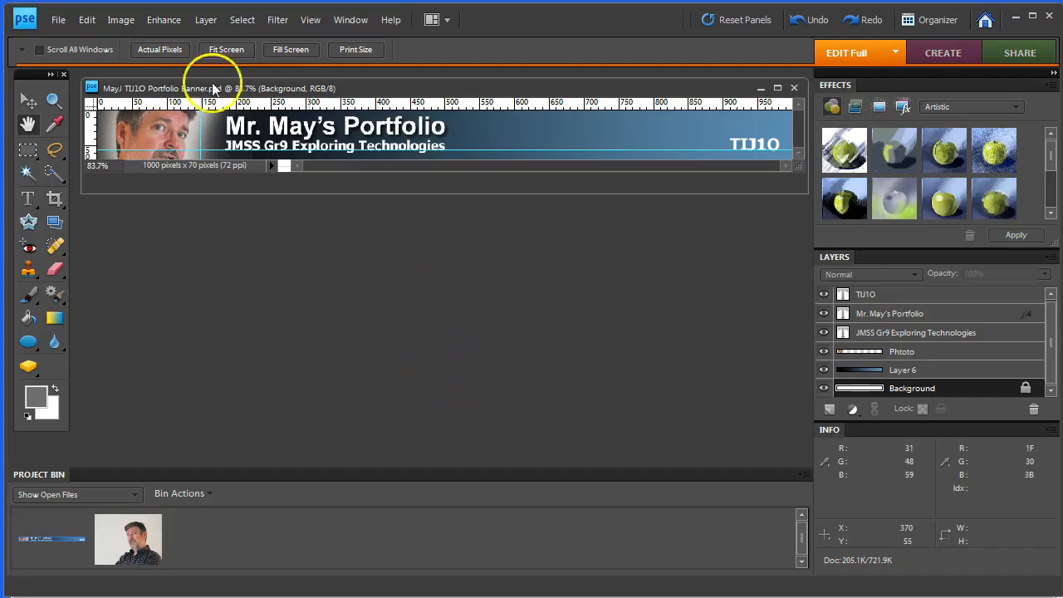
- Export the banner for web as a High JPEG at quality 70, saved in the 01. Photoshop folder under the suggested file name
left_click(58, 20)
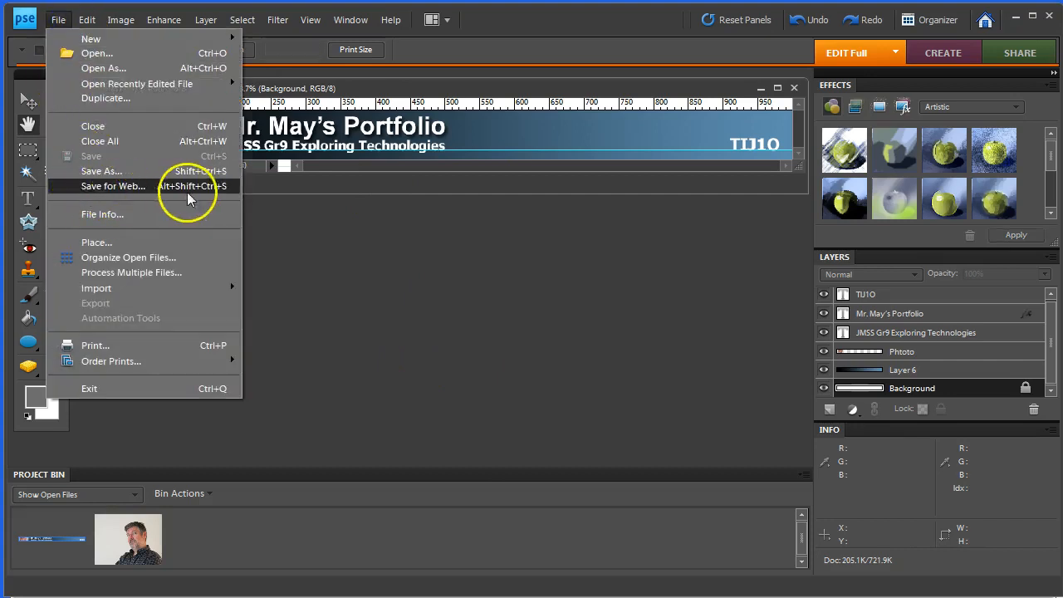
left_click(133, 186)
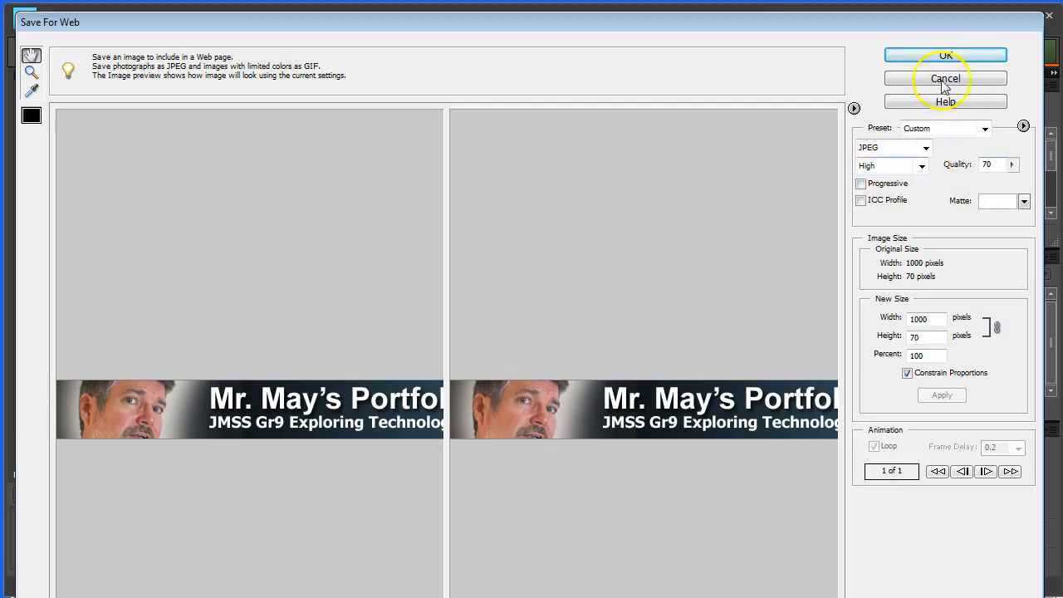
left_click(935, 55)
left_click_drag(475, 267, 453, 153)
left_click(329, 207)
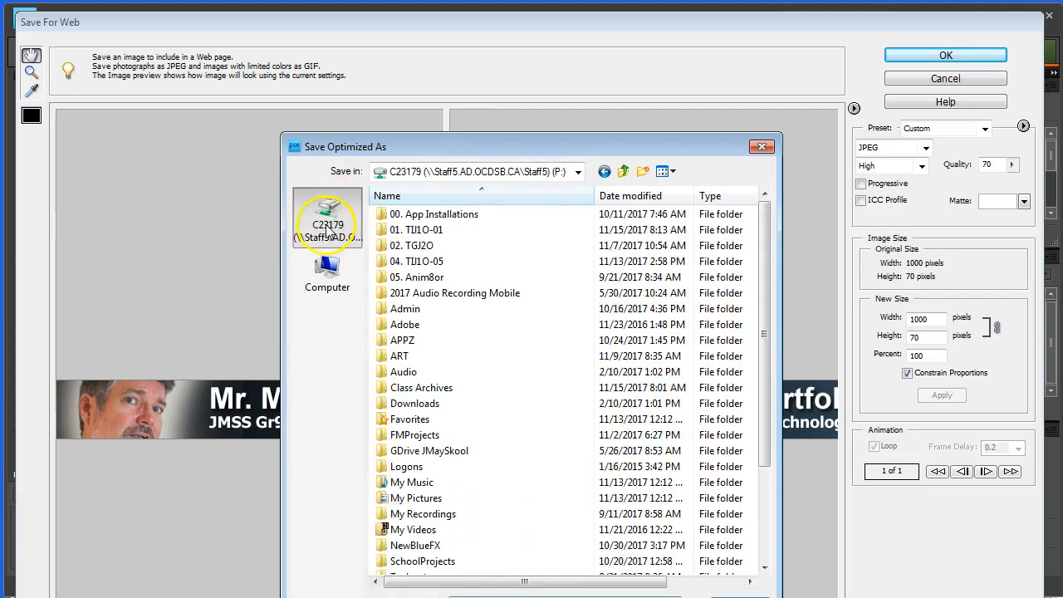
double_click(407, 230)
left_click(413, 216)
left_click_drag(562, 148, 536, 64)
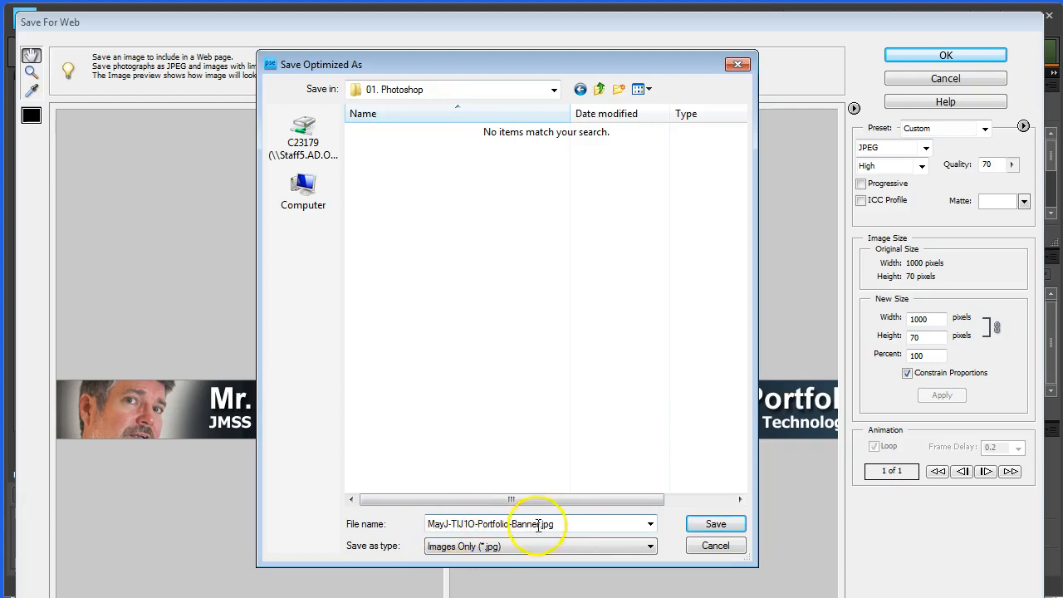
left_click(715, 524)
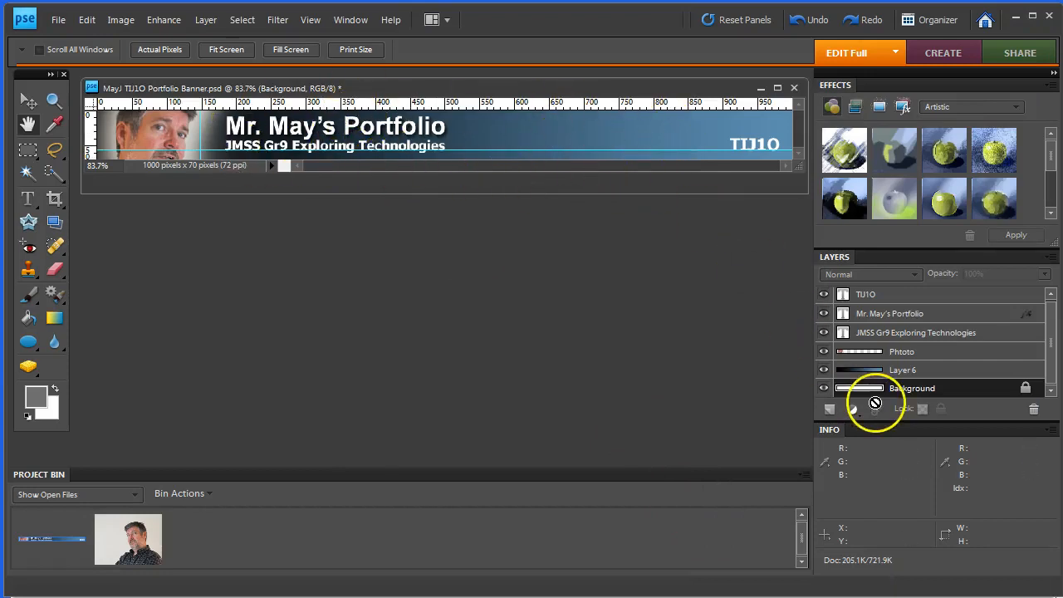
- Switch to Chrome and examine the INSTALL THE NEW BANNER instructions and the installation video link
key("alt+Tab")
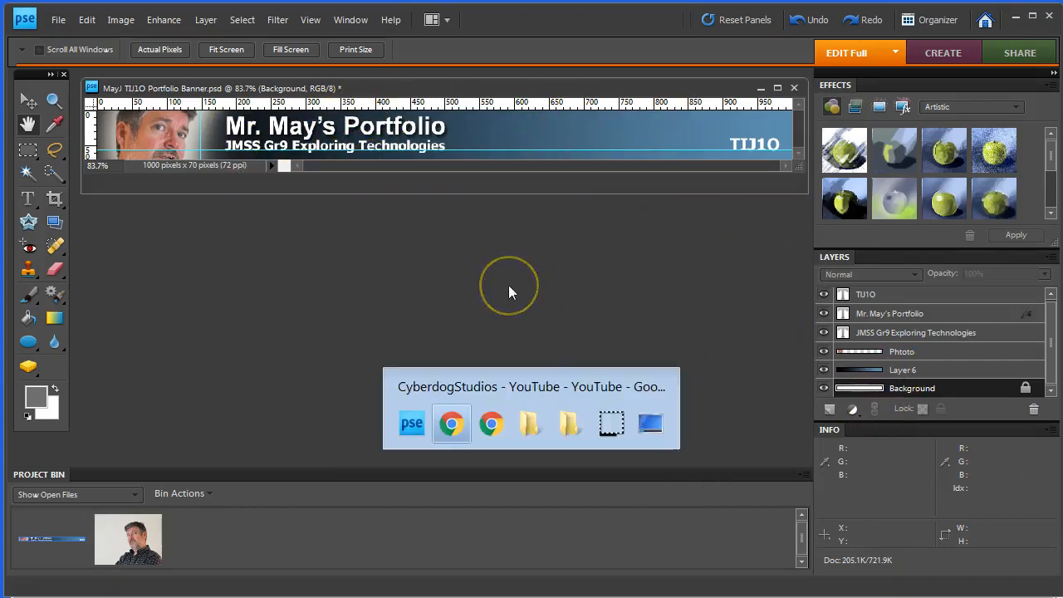
key("alt+Tab")
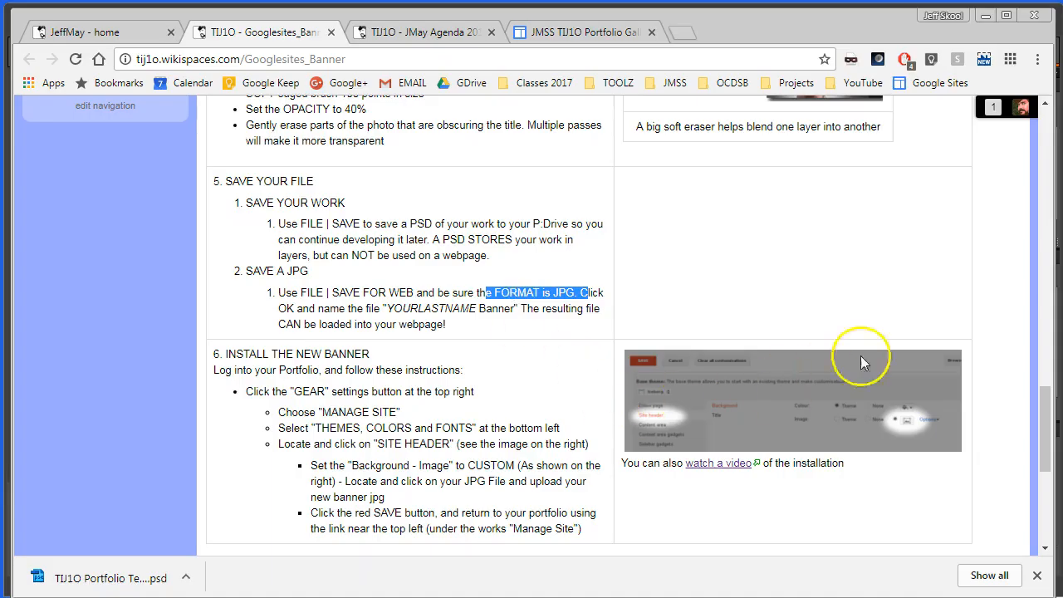
left_click_drag(1046, 422, 1048, 467)
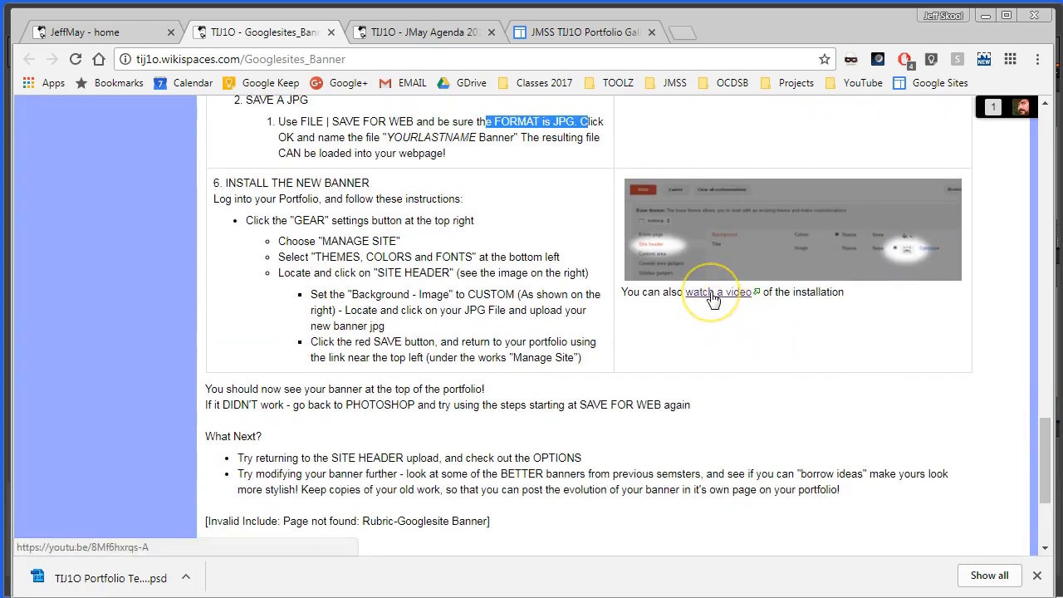